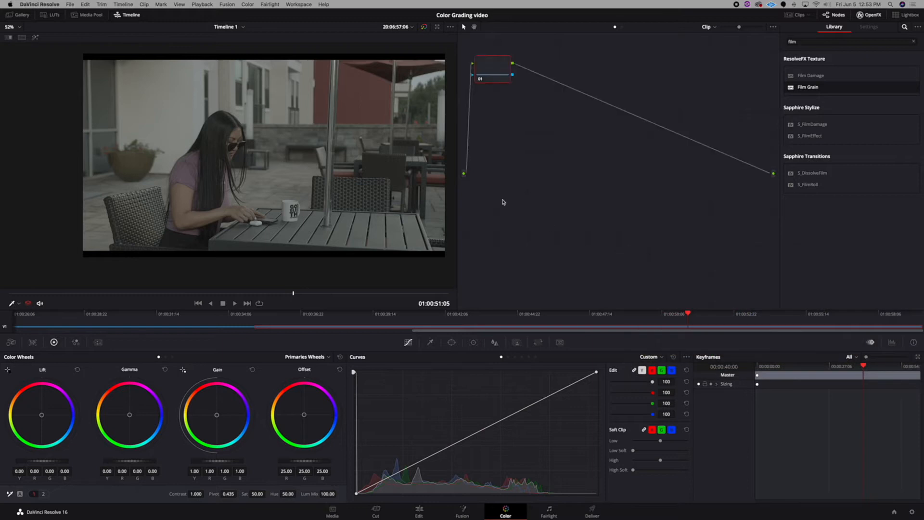
Step: Move node 01 in the node graph and add a serial node after it, placing the two nodes side by side
drag(491, 60, 602, 111)
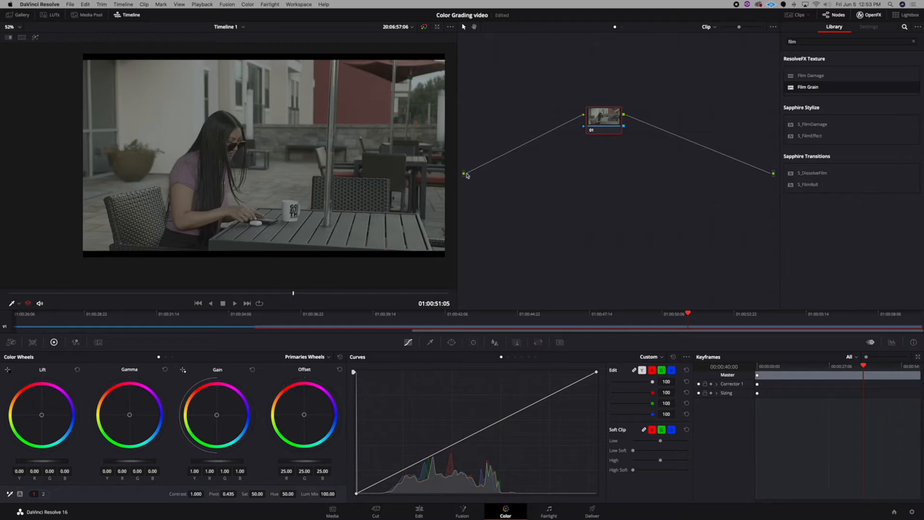
drag(608, 121, 543, 115)
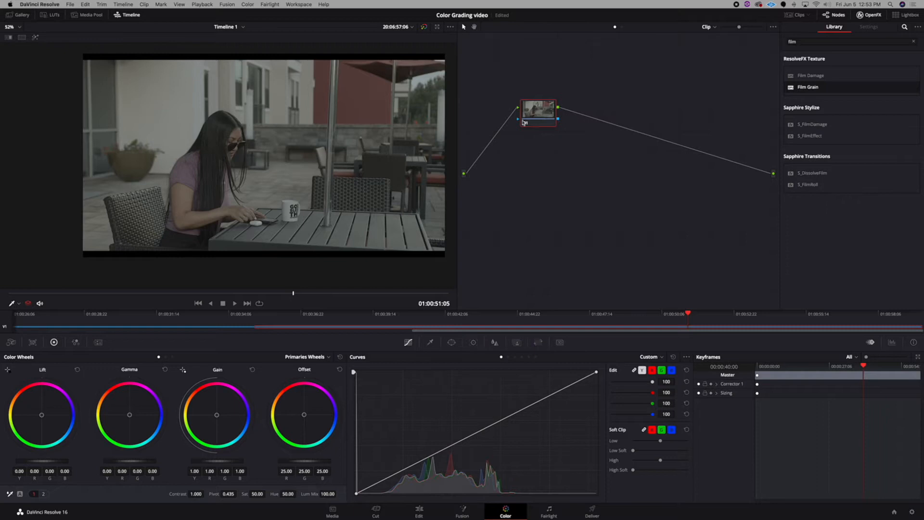
drag(543, 112, 592, 104)
key(alt+s)
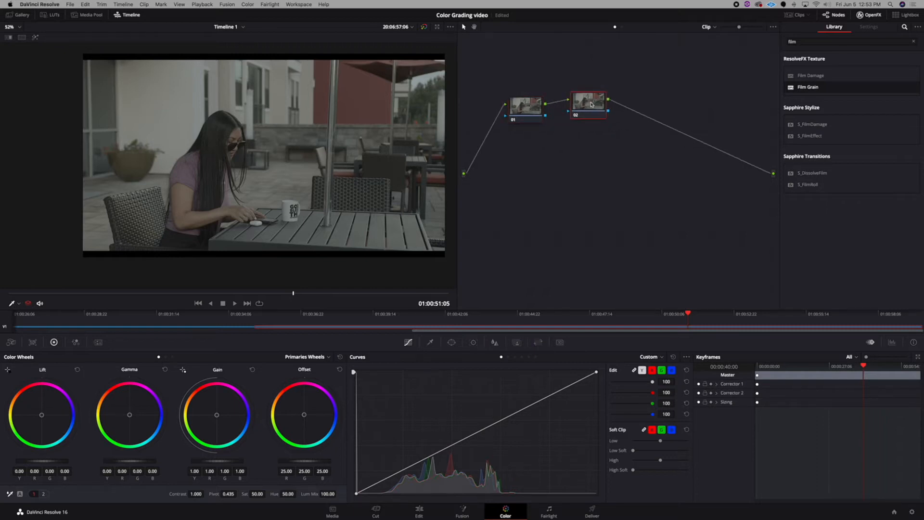
drag(531, 112, 522, 102)
drag(595, 106, 583, 103)
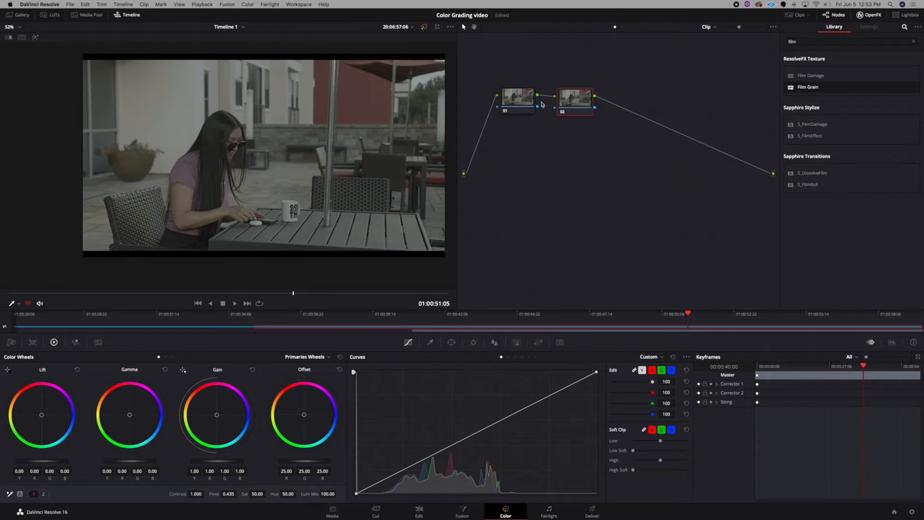
Step: Shift node 01 aside and delete node 02 from the node graph
drag(521, 106, 506, 81)
click(582, 107)
key(Delete)
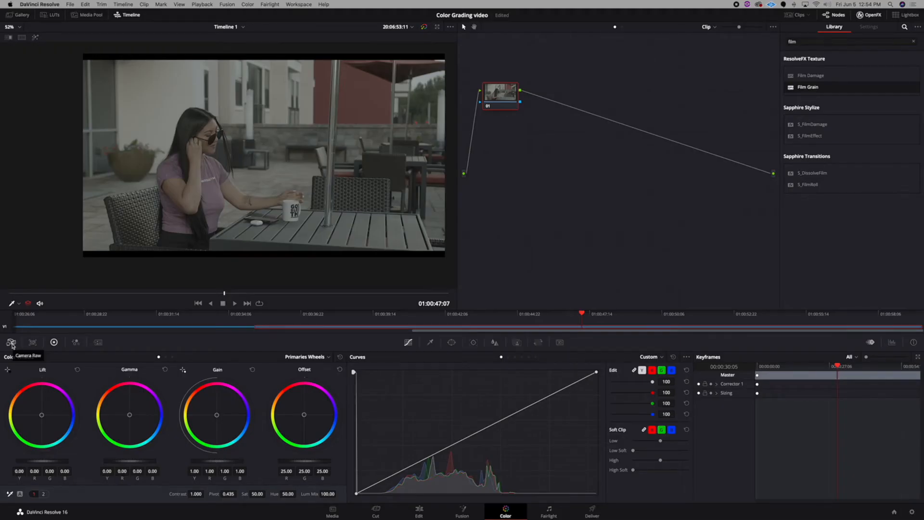
Step: Set the clip's Camera Raw decoding to Clip, with color temperature 3215 and exposure 1.54
click(11, 343)
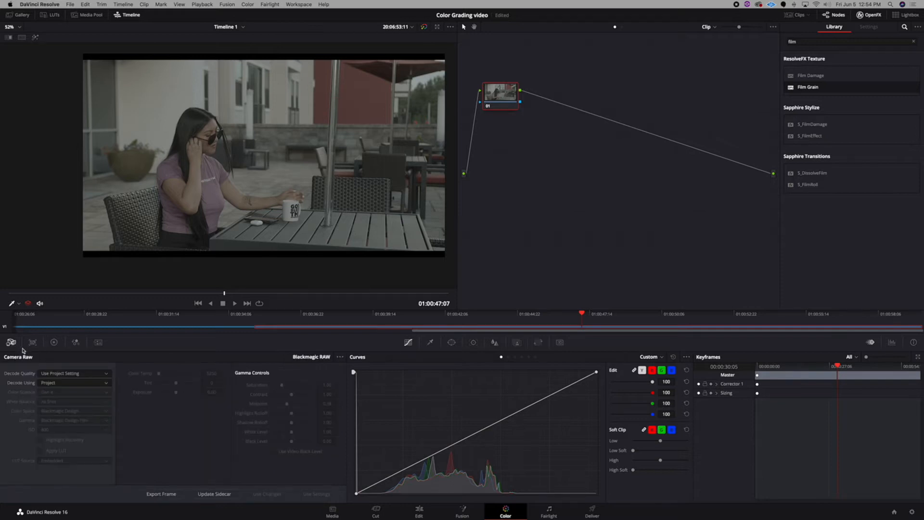
click(97, 386)
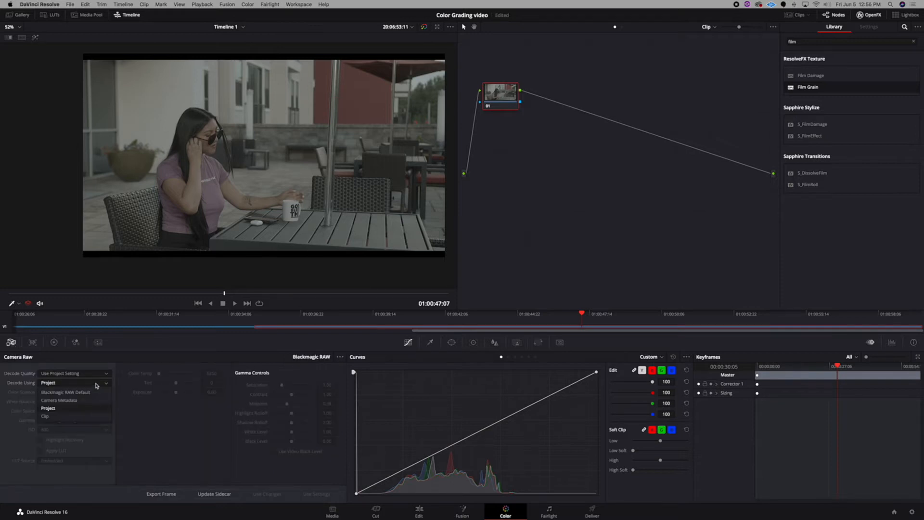
click(78, 416)
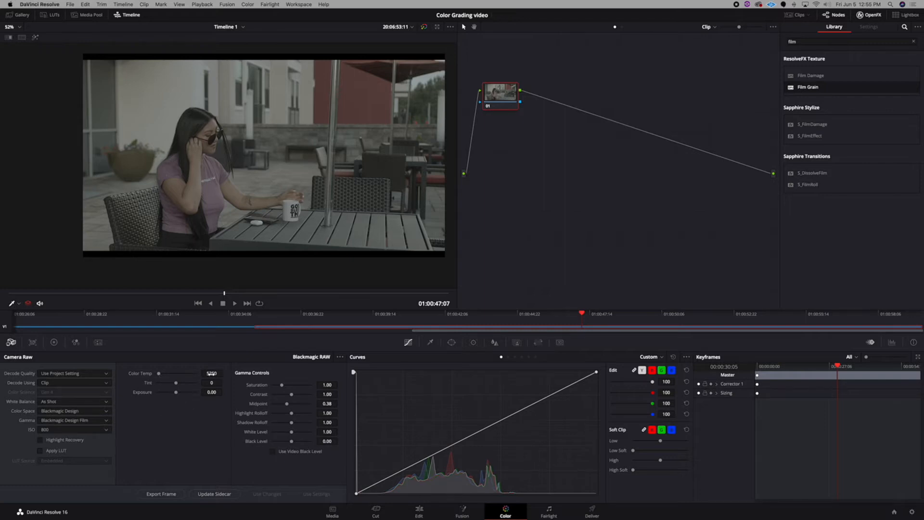
drag(158, 374, 157, 373)
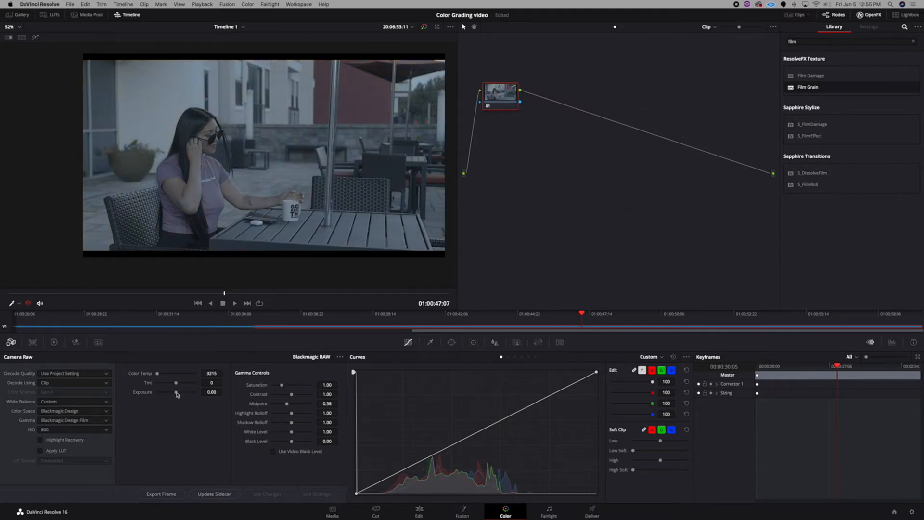
drag(177, 394, 183, 393)
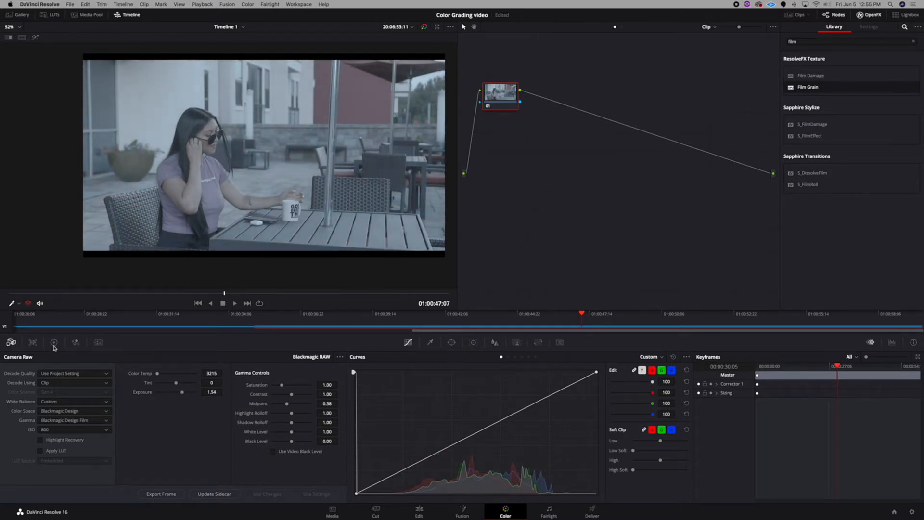
Step: Return to the primary color wheels and open the video scopes, placing them over the node graph
click(54, 342)
drag(503, 95, 505, 100)
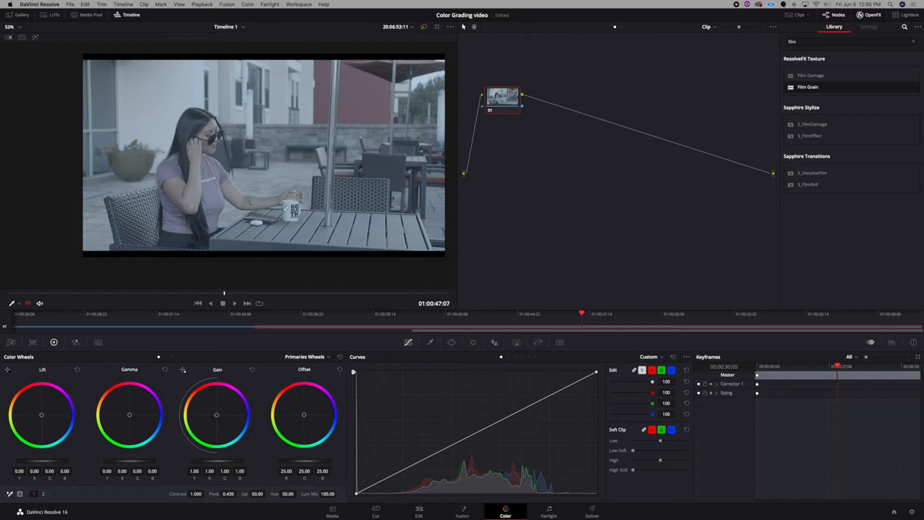
click(301, 6)
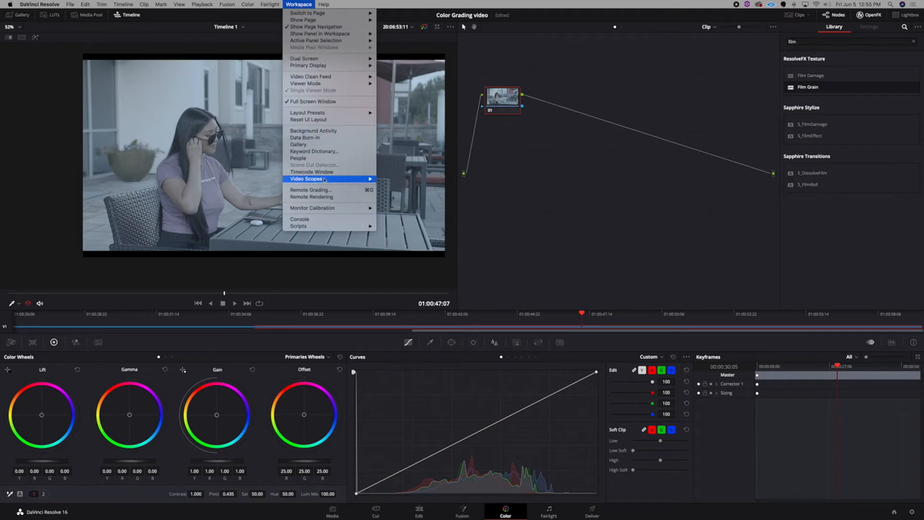
mouse_move(331, 180)
click(395, 180)
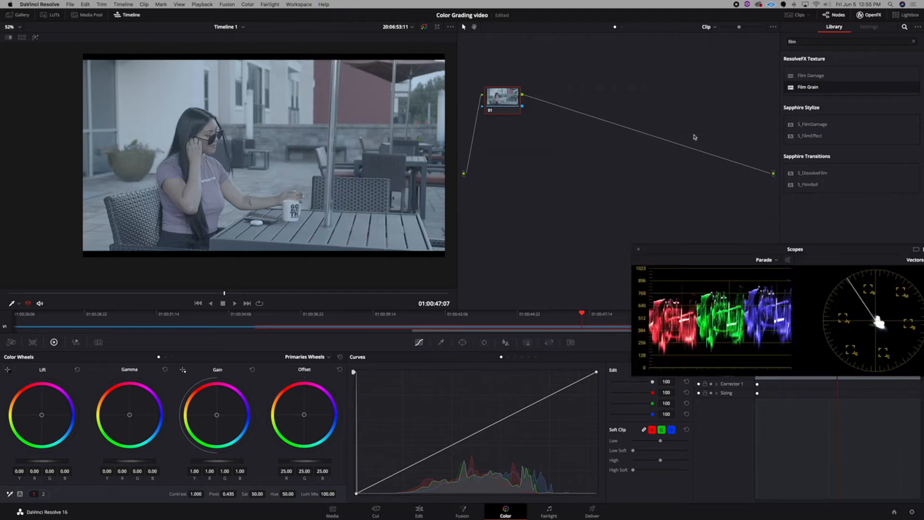
drag(722, 254, 688, 172)
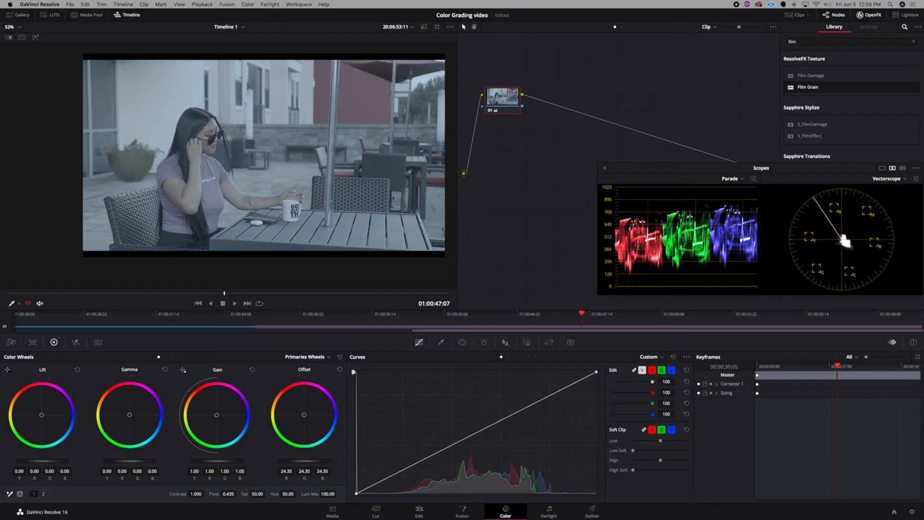
Step: Lower Offset to 18.90 and balance Gain to red 1.07, green 0.98, blue 0.94 on node 01, toggling the node to compare
drag(304, 461, 283, 461)
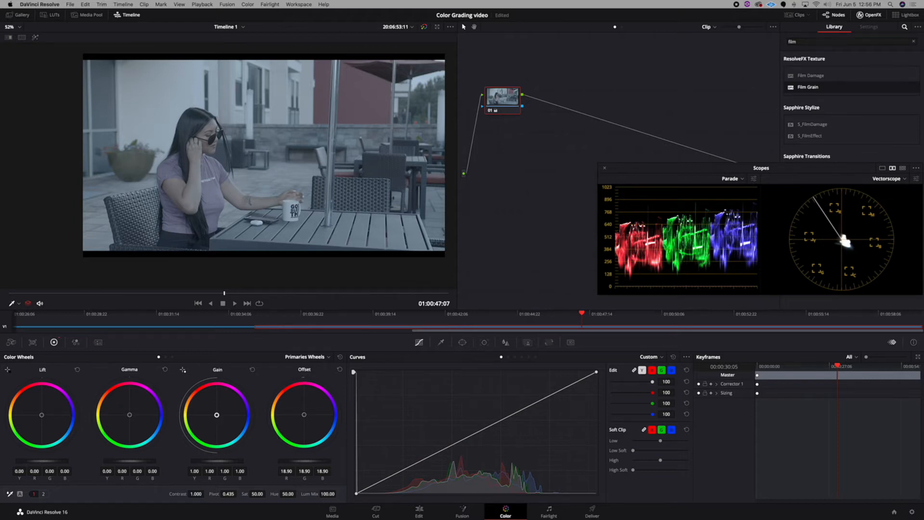
drag(217, 415, 216, 414)
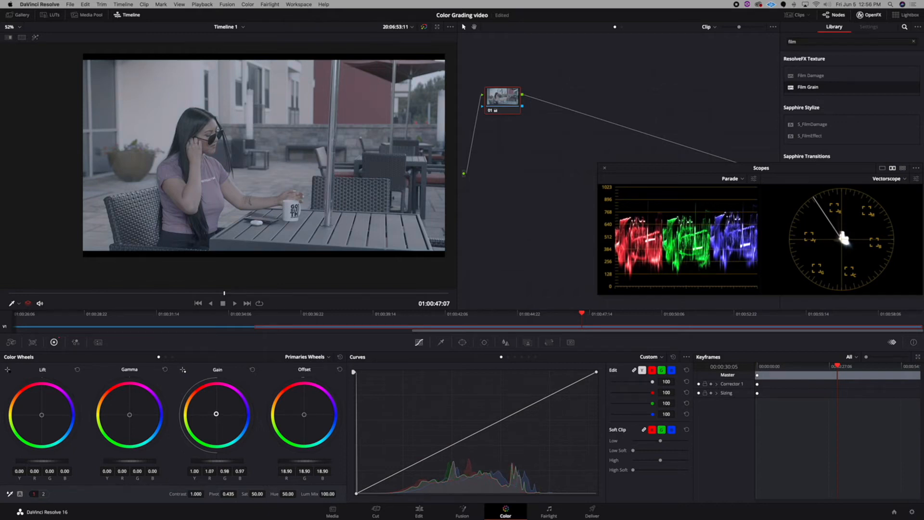
drag(216, 413, 216, 414)
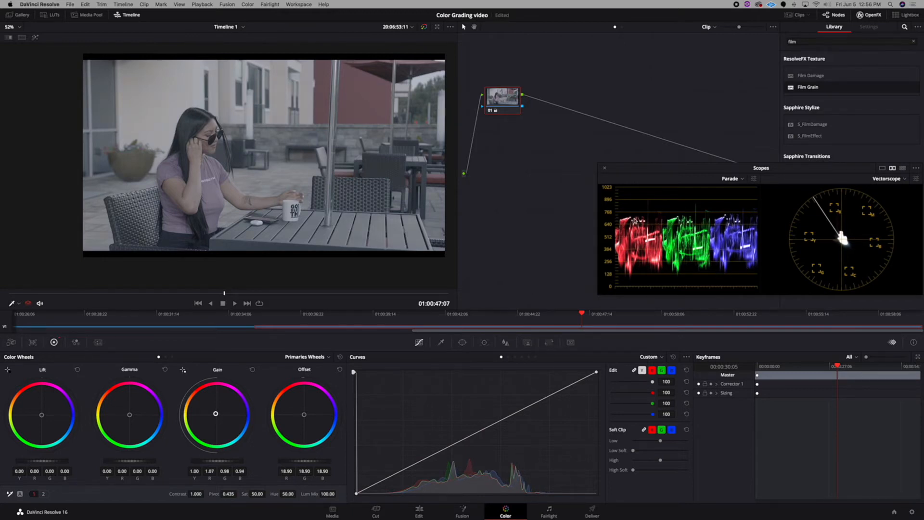
click(490, 111)
click(490, 110)
Step: Balance Lift slightly toward red at 0.01 with blue -0.01, and toggle node 01 off and on to compare the grade
drag(42, 416, 41, 414)
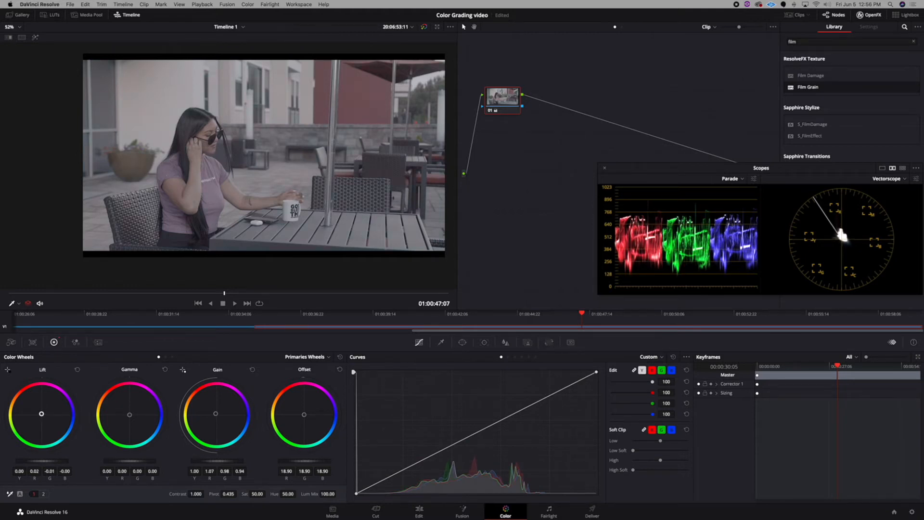
drag(42, 414, 41, 414)
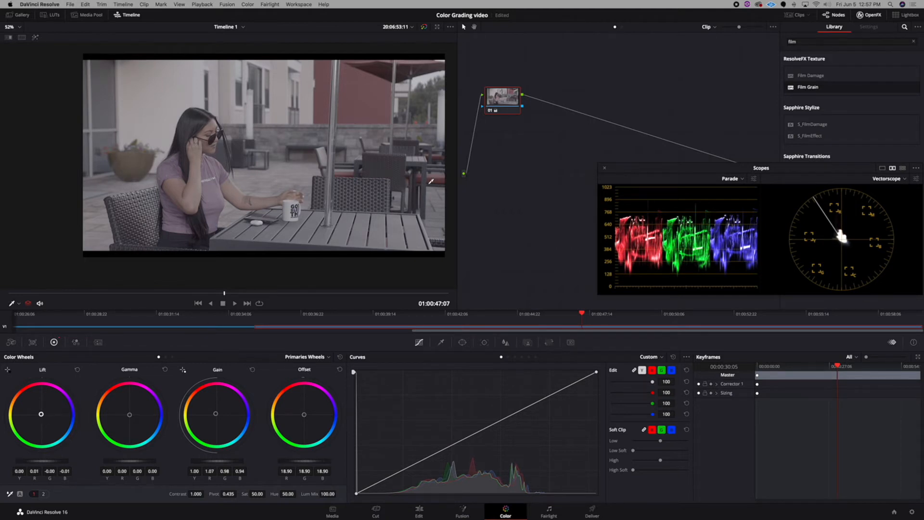
drag(499, 98, 507, 94)
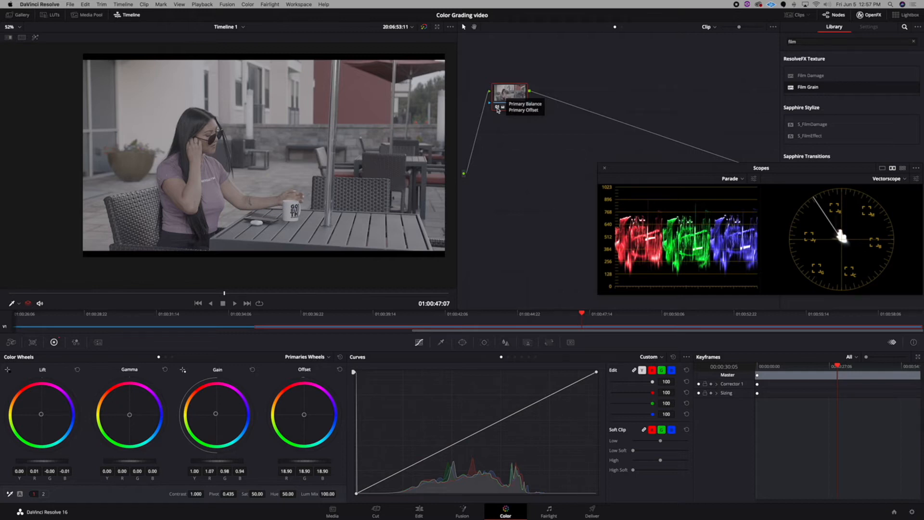
click(499, 111)
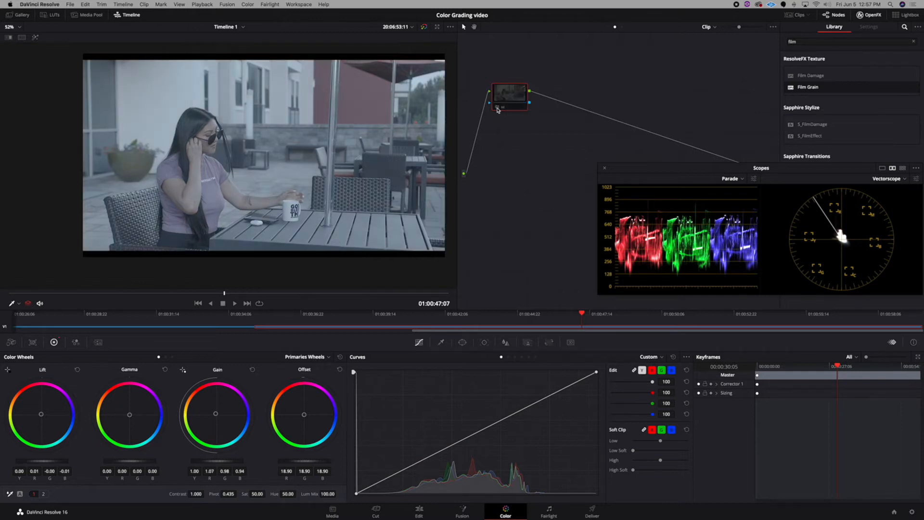
click(499, 111)
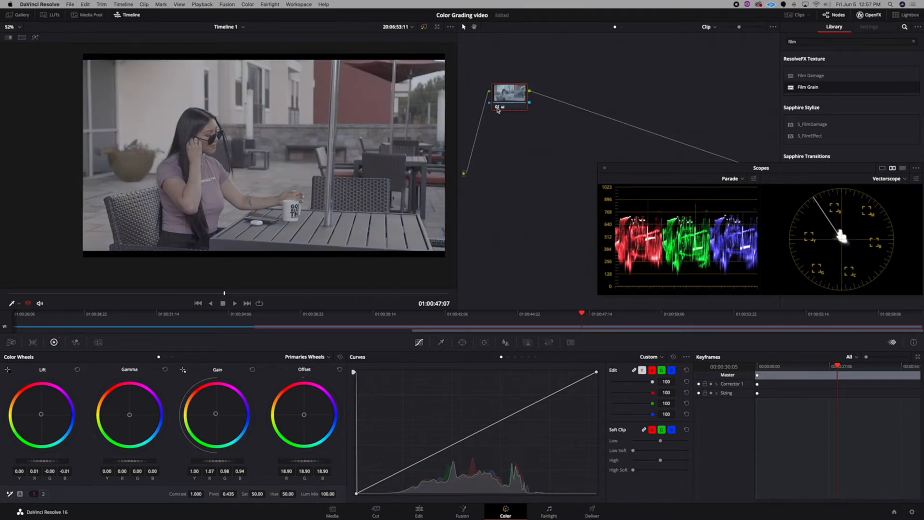
drag(498, 110, 496, 115)
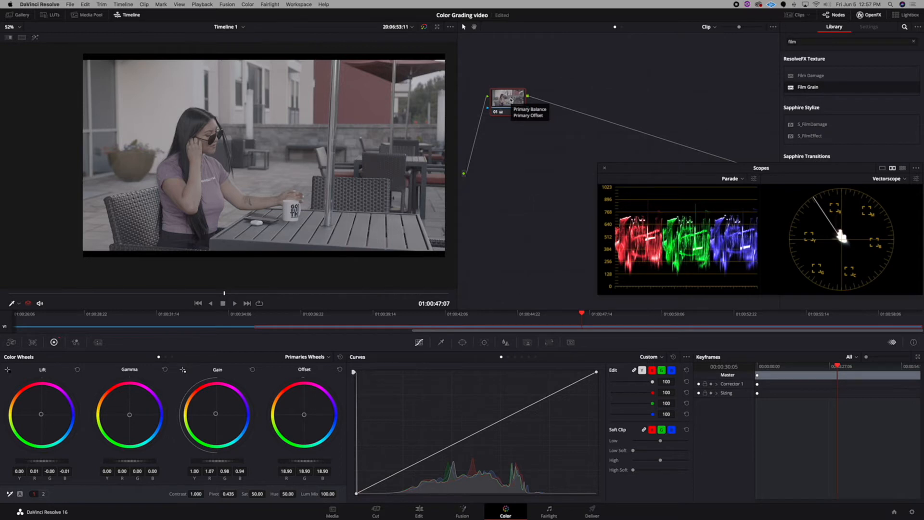
Step: Clear the correction from node 01 and show the clip's Camera Raw settings
key(Delete)
click(11, 342)
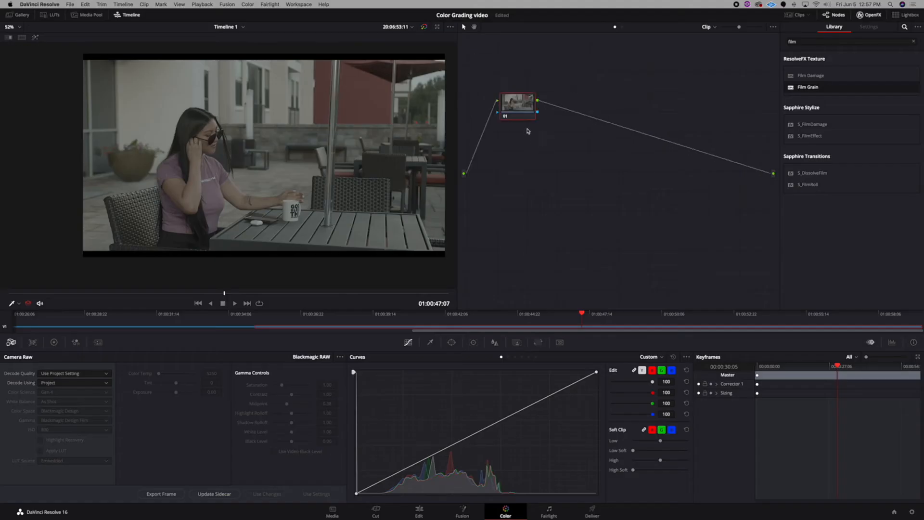
drag(517, 106, 512, 109)
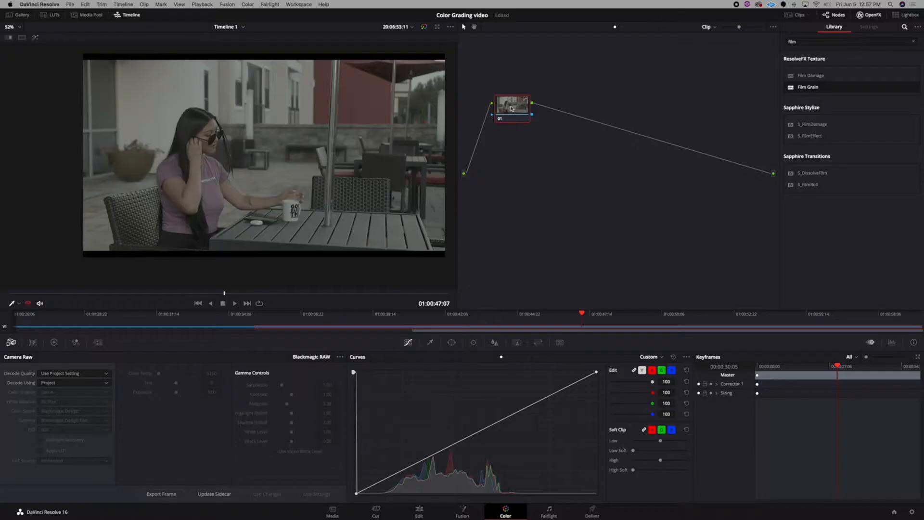
right_click(513, 108)
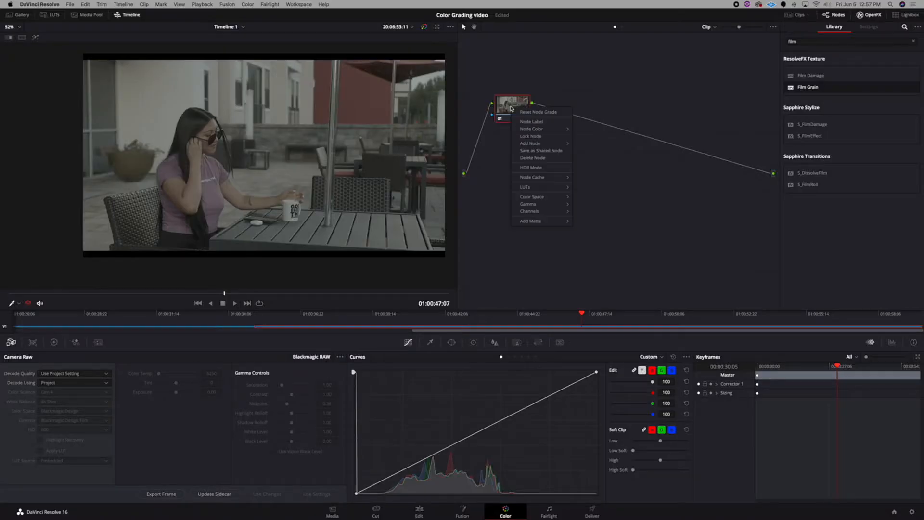
mouse_move(538, 143)
click(564, 81)
Step: Reposition node 01 near the graph's input and add a serial node directly after it
drag(510, 109, 487, 103)
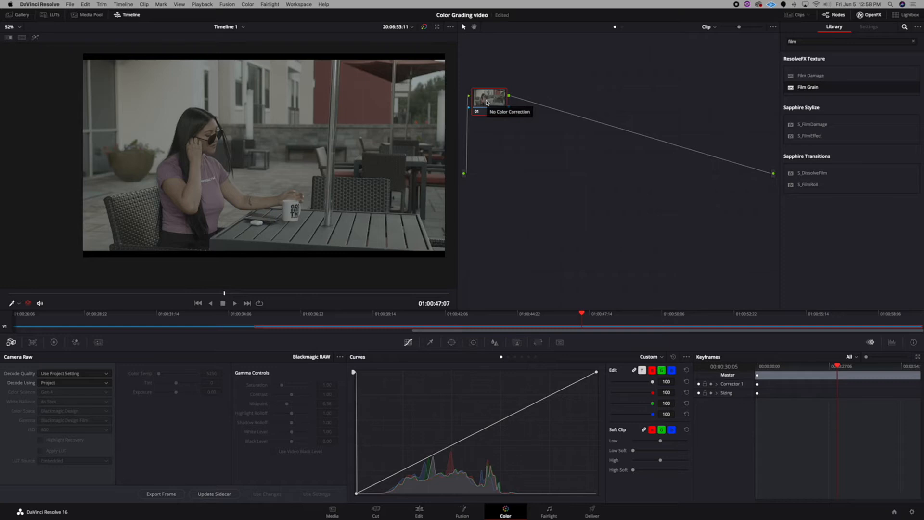
key(alt+s)
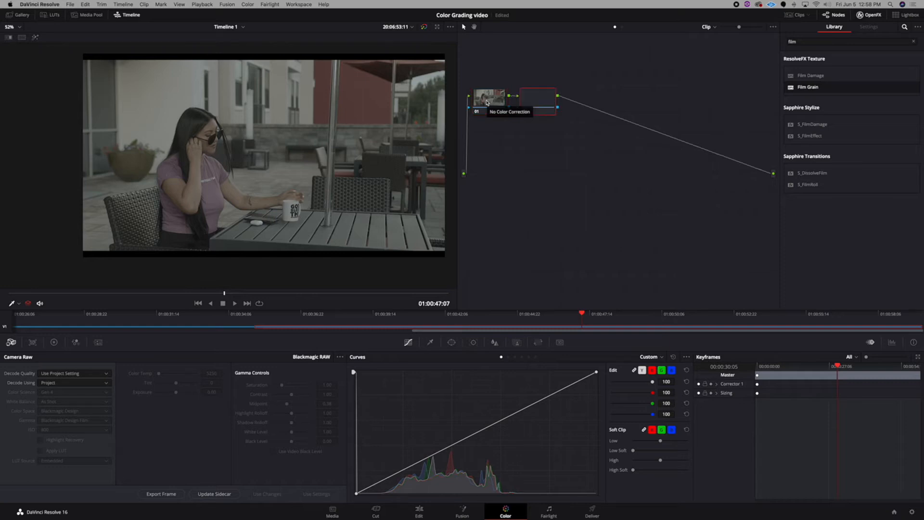
right_click(532, 99)
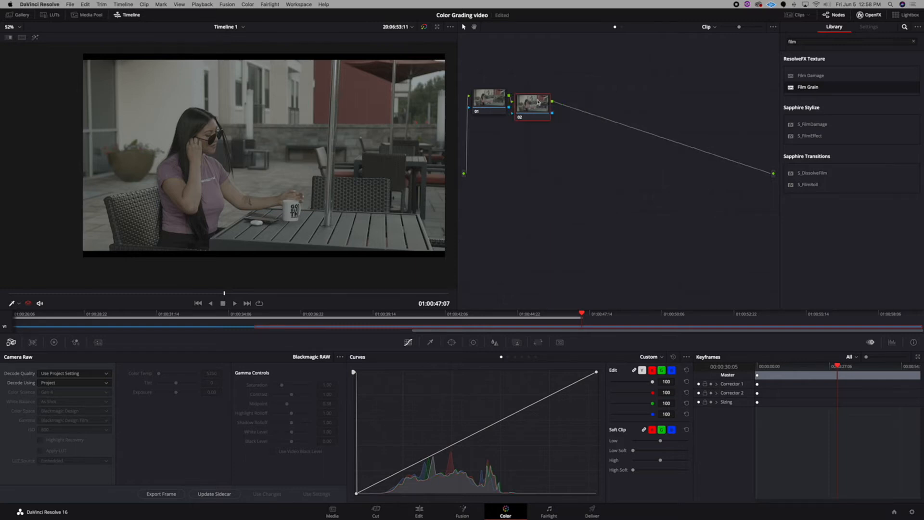
drag(537, 103, 538, 97)
Step: Label node 02 "Contrast" and move both nodes higher in the node graph
right_click(539, 96)
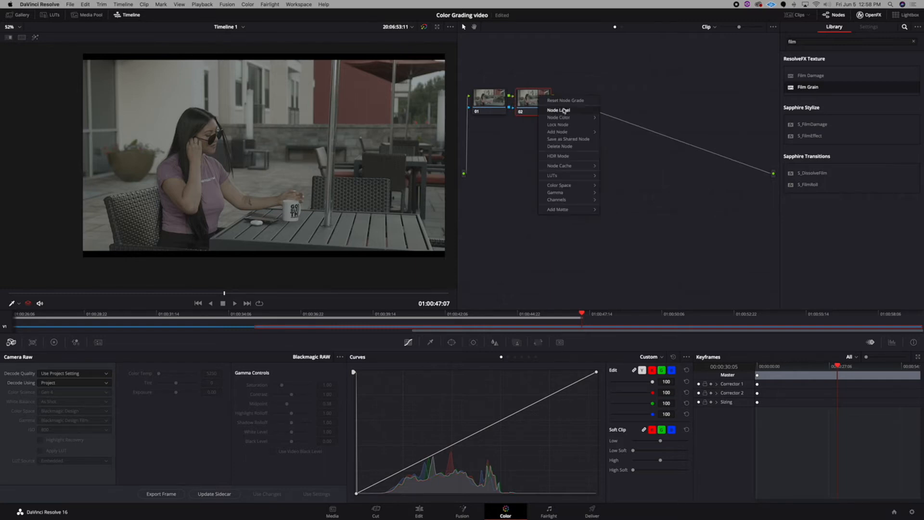
click(565, 111)
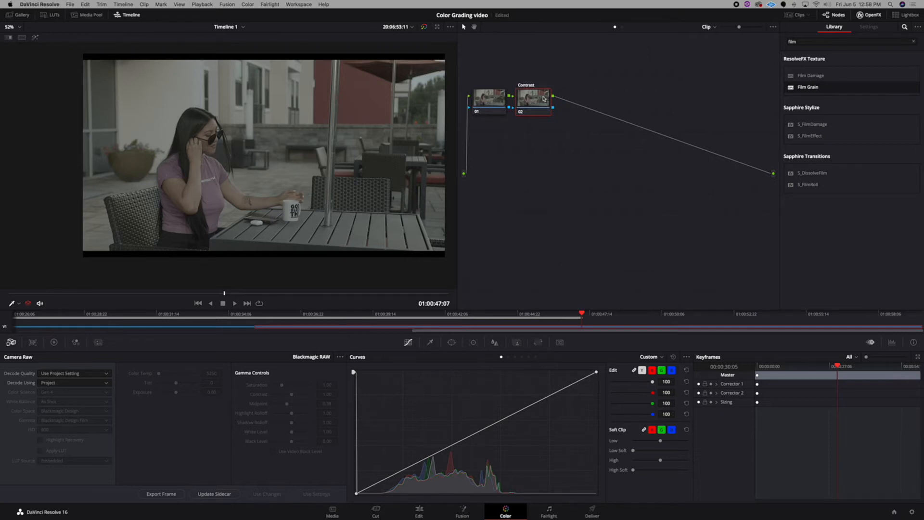
drag(543, 99, 547, 83)
drag(487, 107, 539, 90)
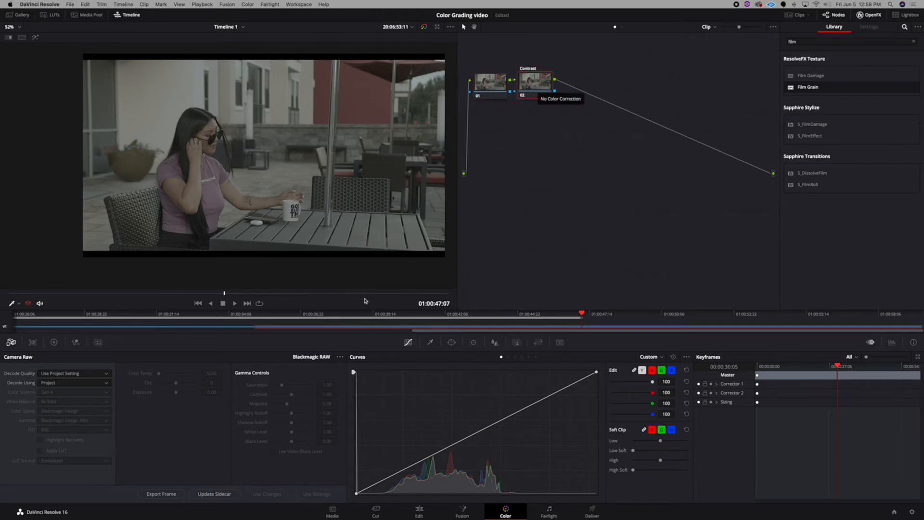
Step: Switch from Camera Raw to the primary color wheels and turn on the video scopes
click(53, 342)
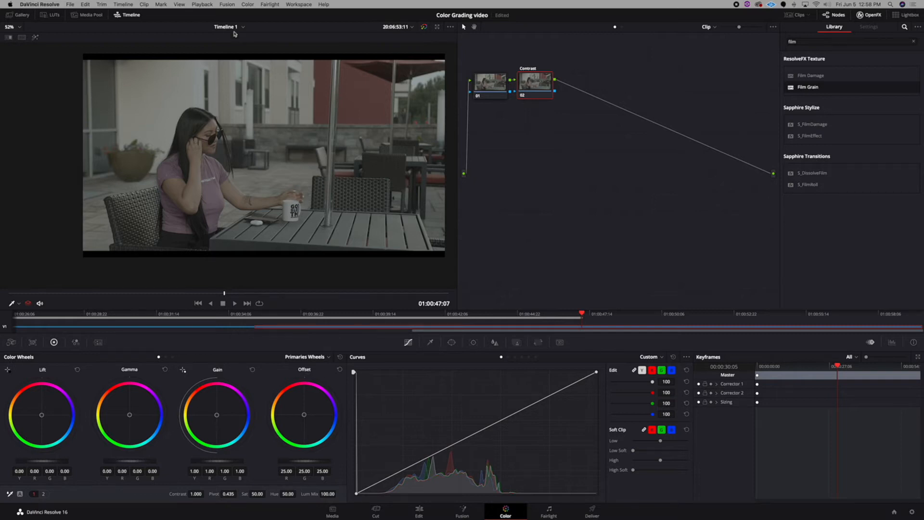
click(299, 5)
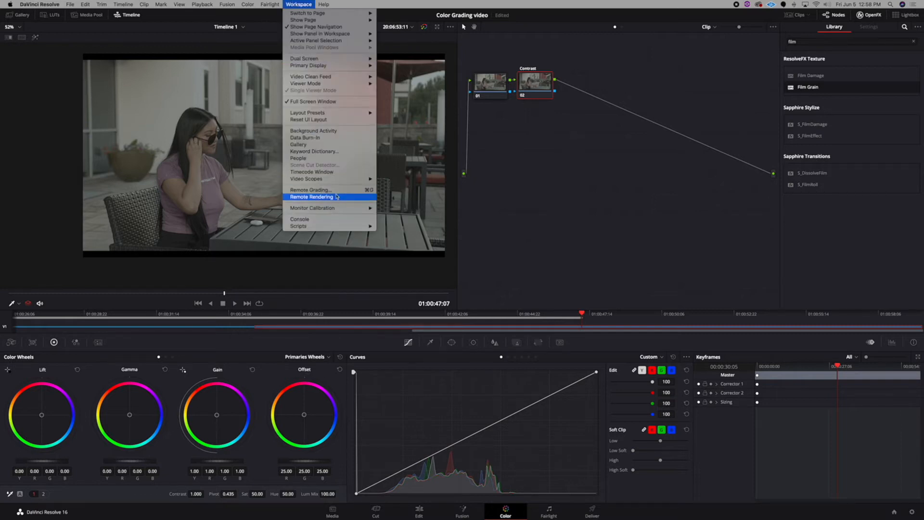
mouse_move(339, 179)
click(388, 179)
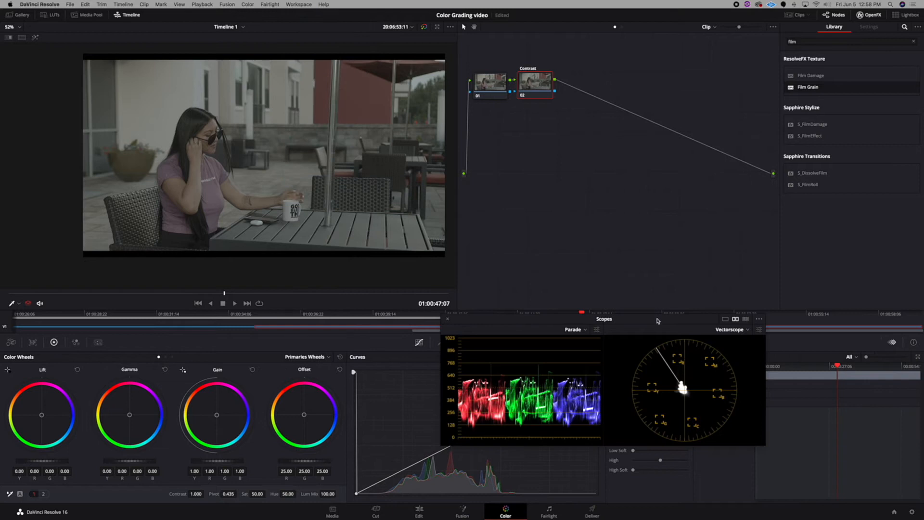
Step: Move the scopes clear of the grading controls and set the Contrast node's gain to 1.30 and lift to -0.04
drag(658, 321, 783, 195)
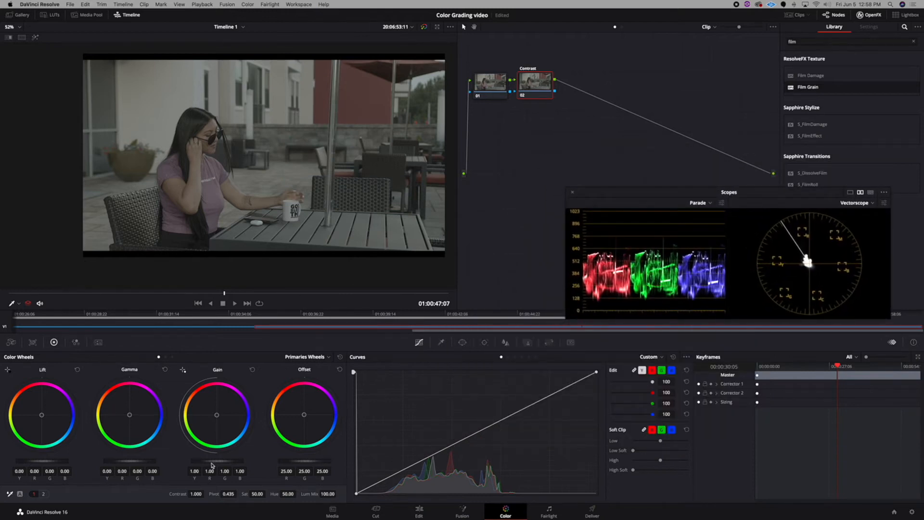
drag(214, 464, 248, 463)
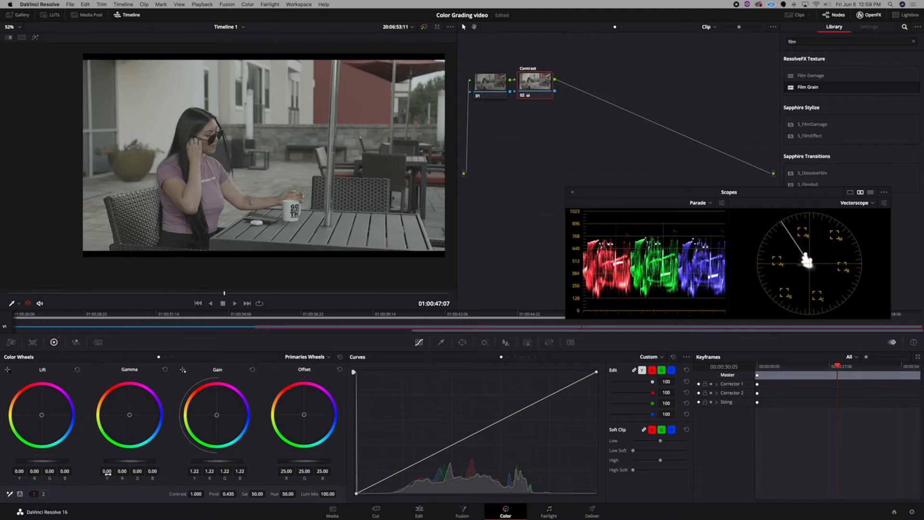
drag(42, 462, 38, 461)
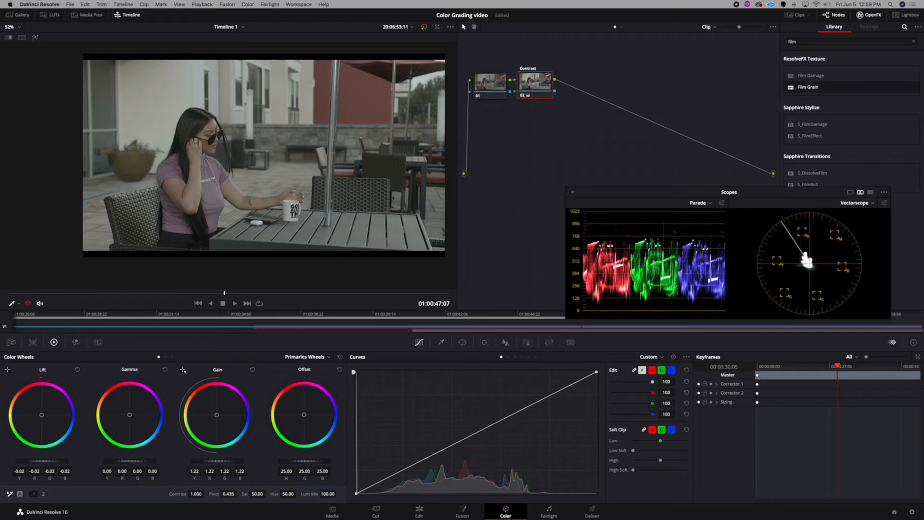
drag(38, 461, 38, 461)
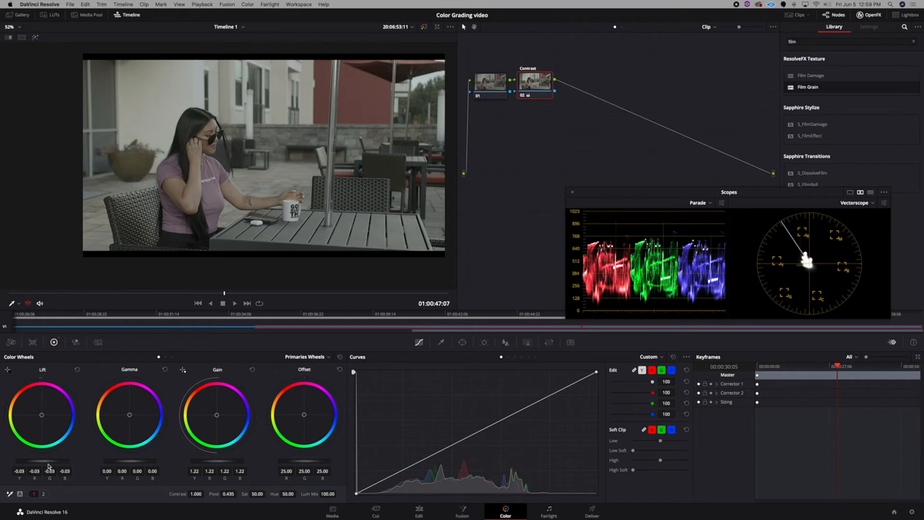
drag(46, 462, 43, 462)
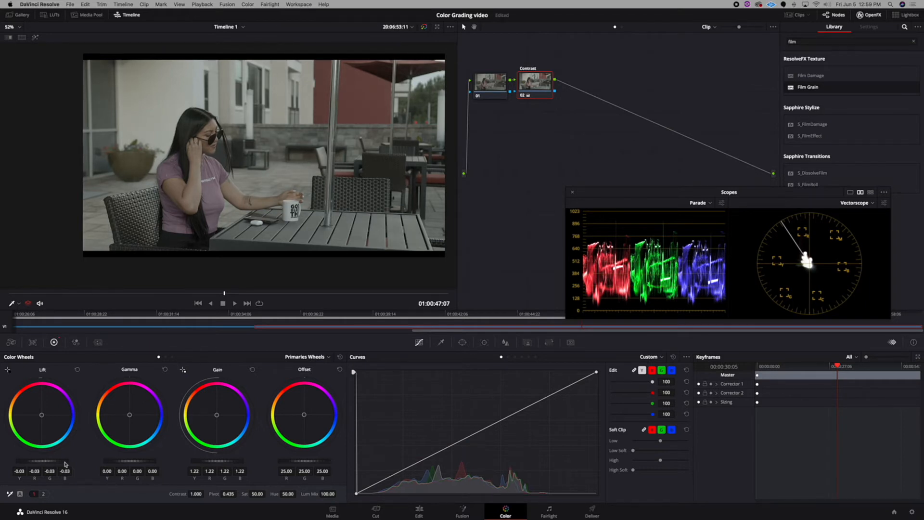
drag(218, 462, 230, 462)
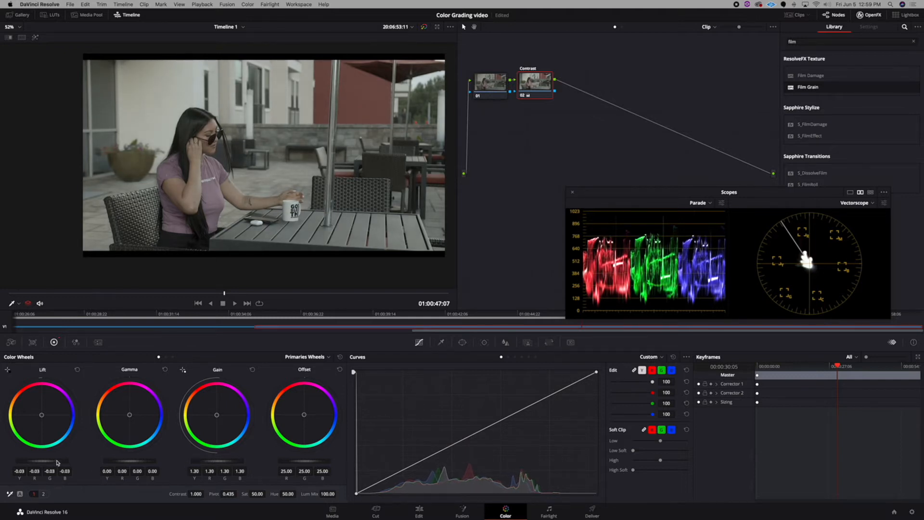
drag(57, 462, 54, 463)
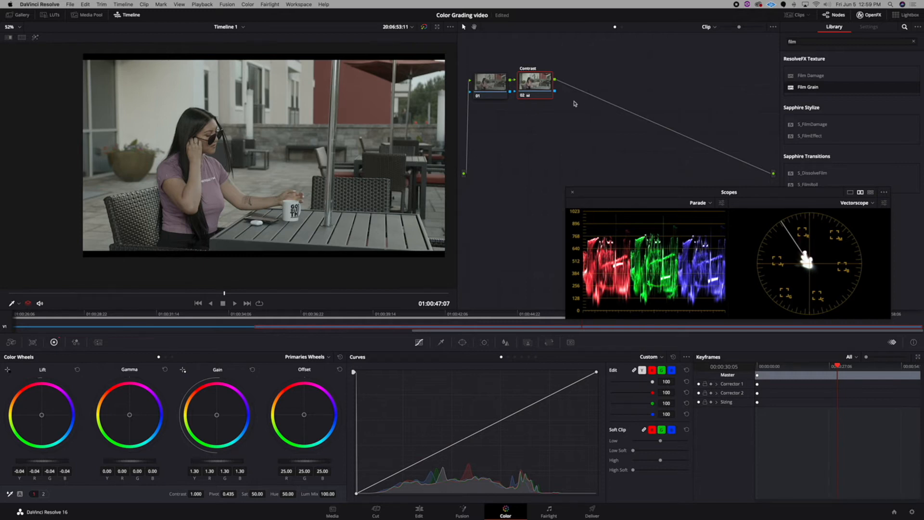
Step: Compare the image with the Contrast node disabled and enabled, nudging nodes 01 and 02 into line
drag(544, 87, 553, 84)
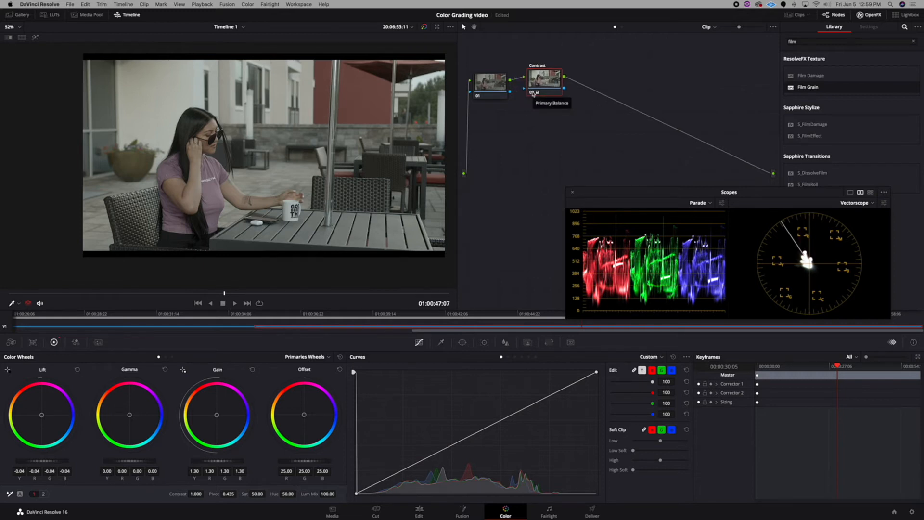
key(ctrl+d)
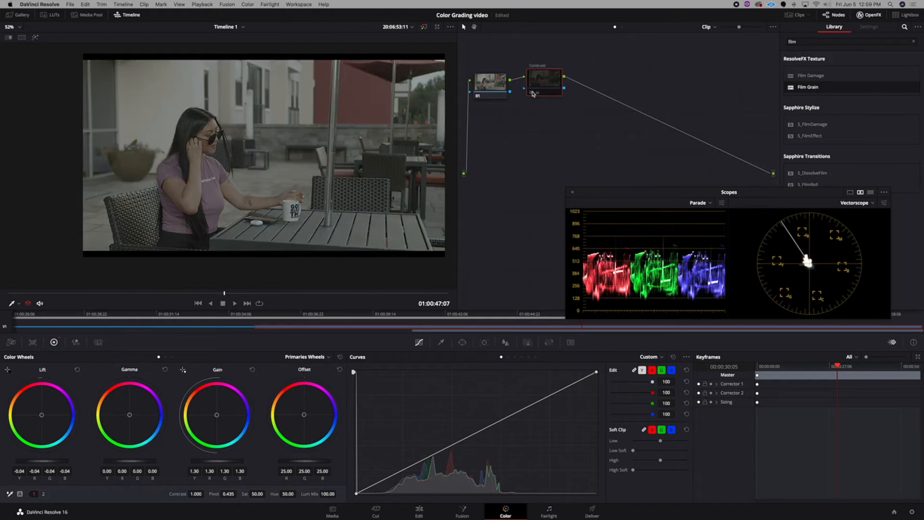
key(ctrl+d)
key(ctrl+d)
key(ctrl+d)
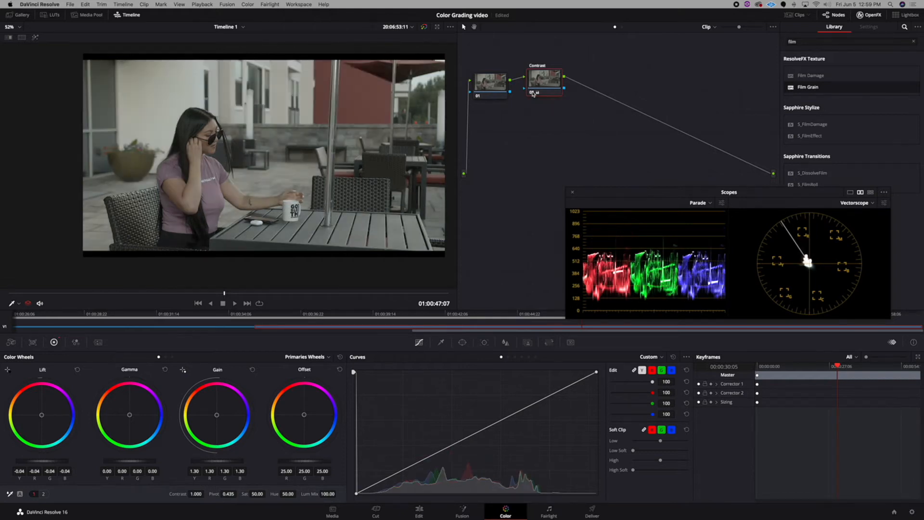
key(ctrl+d)
key(ctrl+d)
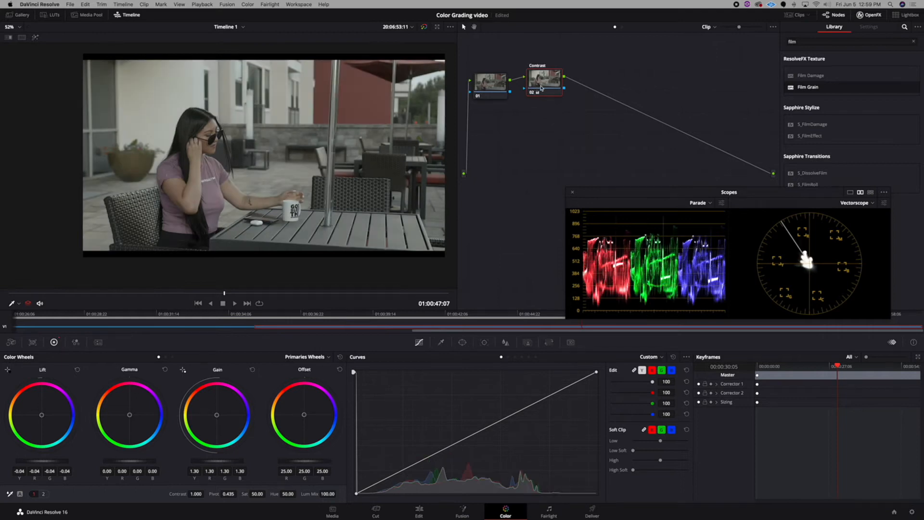
click(493, 83)
drag(494, 83, 532, 81)
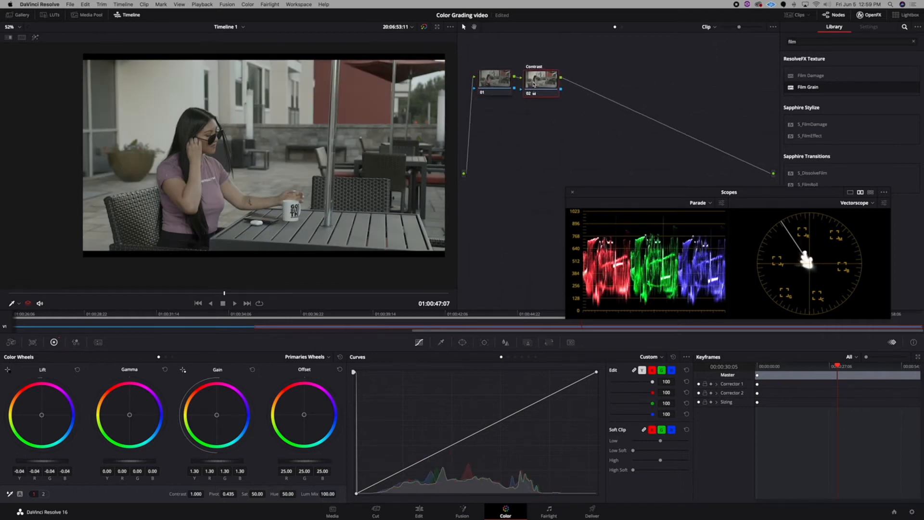
key(ctrl+d)
key(ctrl+d)
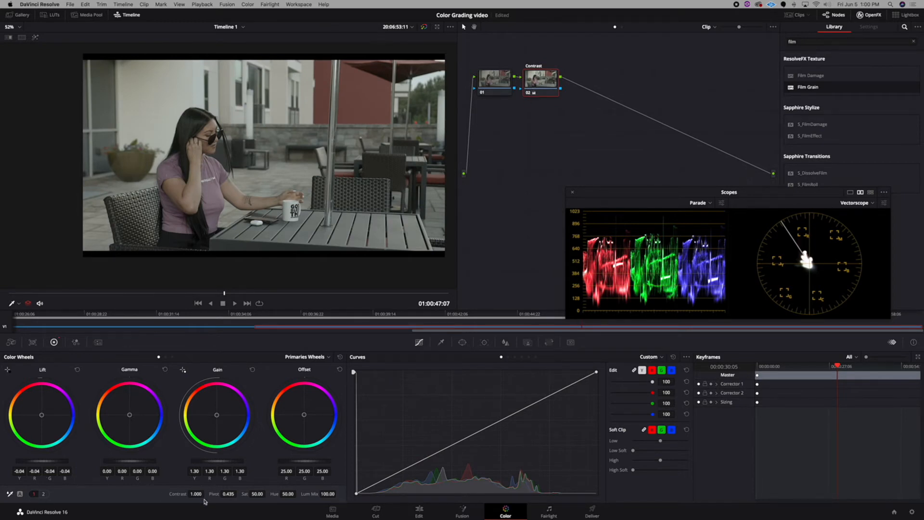
Step: Set the Contrast node's contrast adjustment to 1.150
click(42, 494)
click(34, 495)
drag(202, 494, 236, 494)
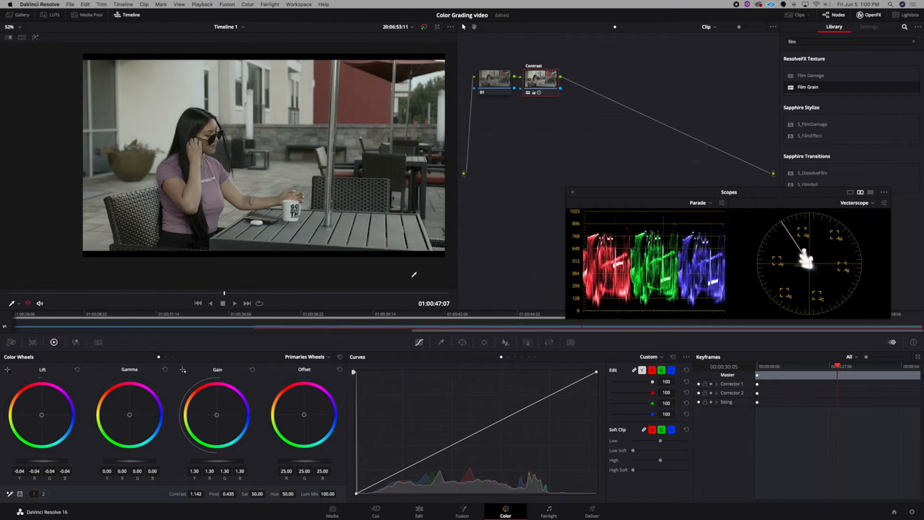
Step: Check the effect of the added contrast by turning the Contrast node off and on again
drag(529, 95, 550, 76)
click(532, 88)
click(533, 88)
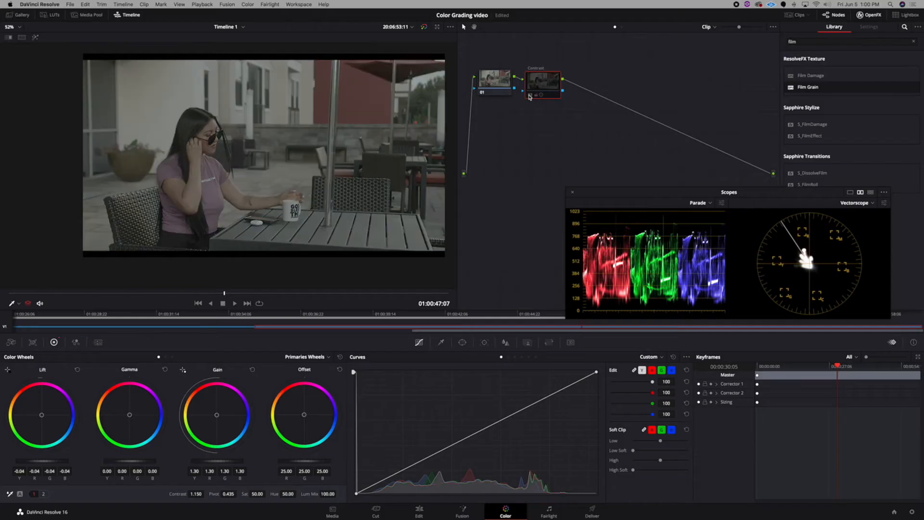
drag(540, 86, 541, 81)
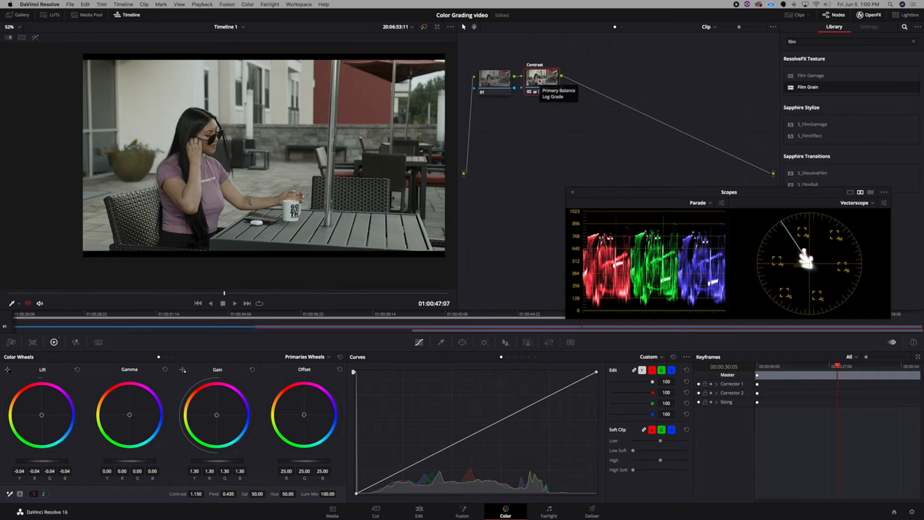
Step: Add a serial node after the Contrast node, label it "Saturation" and line it up with the row
key(alt+s)
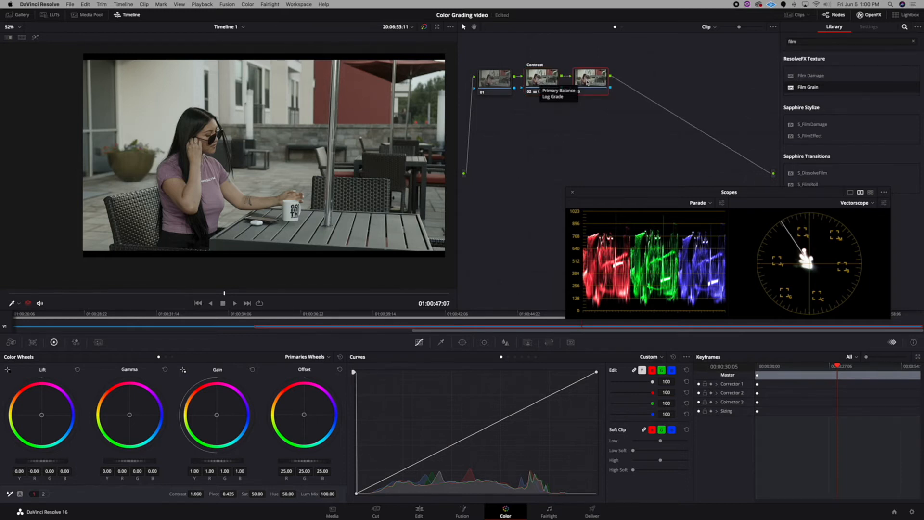
drag(587, 82, 584, 81)
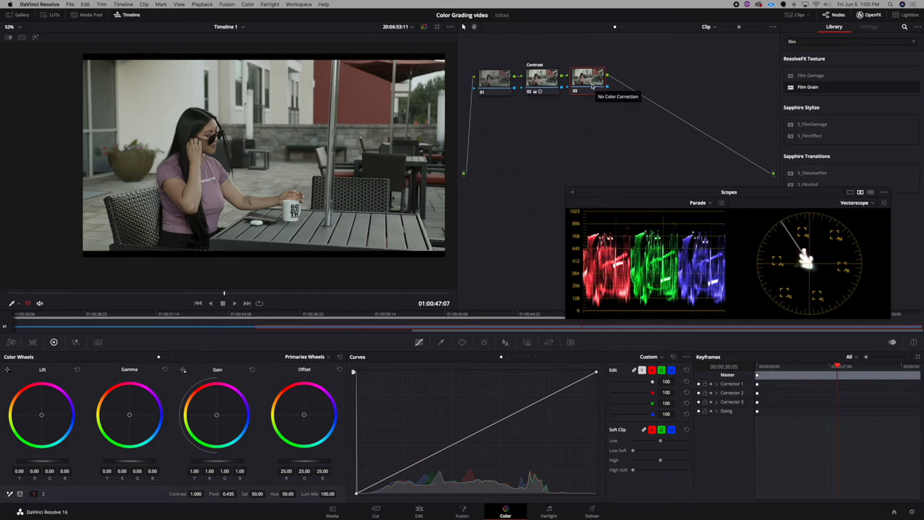
drag(592, 87, 590, 87)
right_click(591, 87)
click(616, 102)
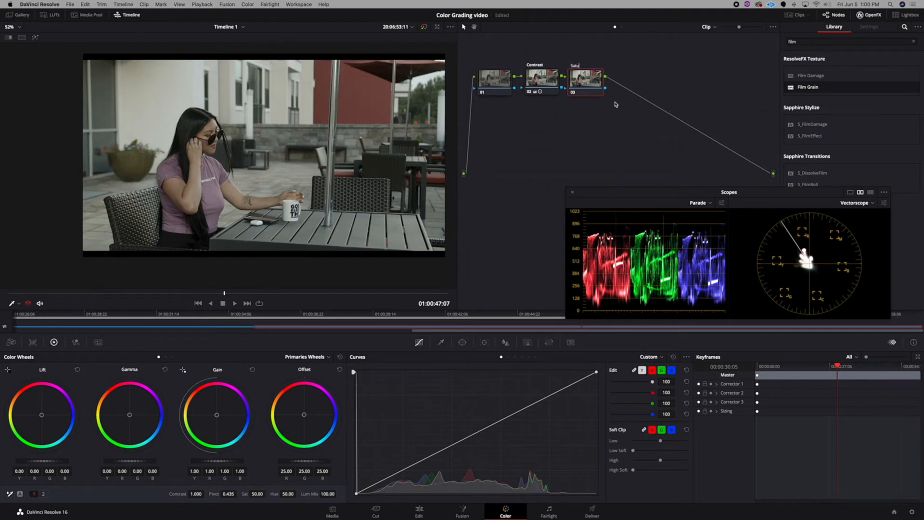
key(Return)
drag(592, 82, 594, 82)
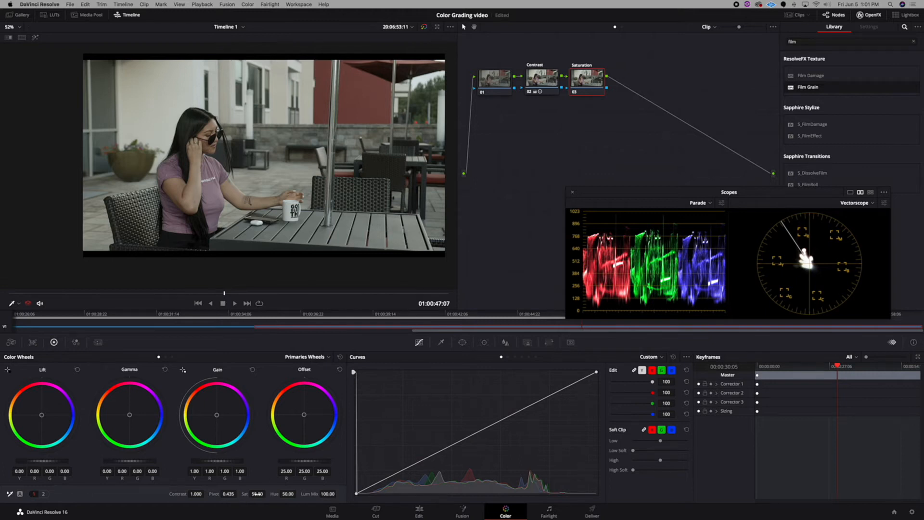
Step: Raise the Saturation node's saturation to 76.00 and compare the image with the node off and on
drag(257, 494, 268, 494)
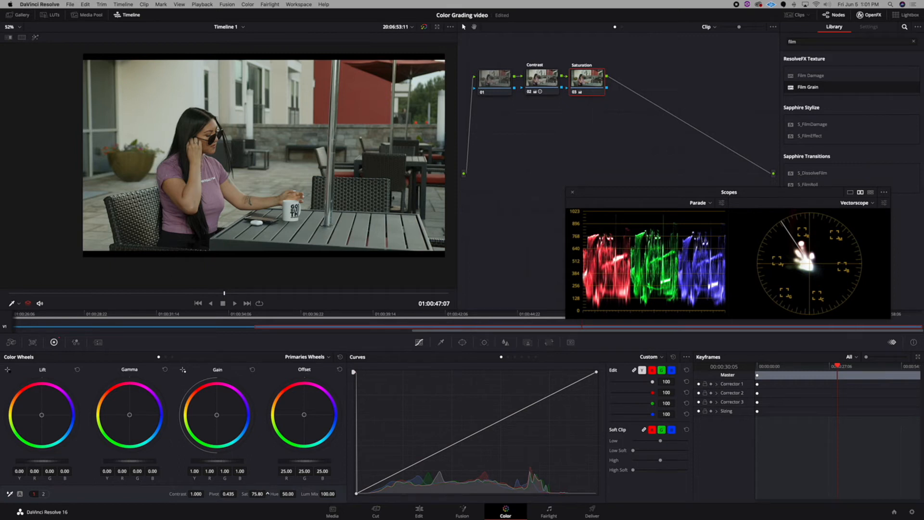
click(575, 92)
click(575, 92)
click(574, 92)
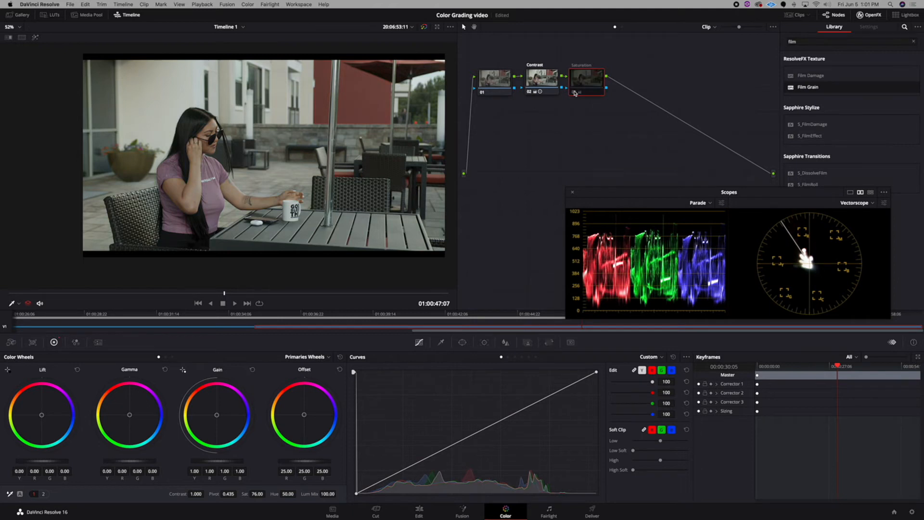
click(574, 92)
drag(574, 92, 575, 88)
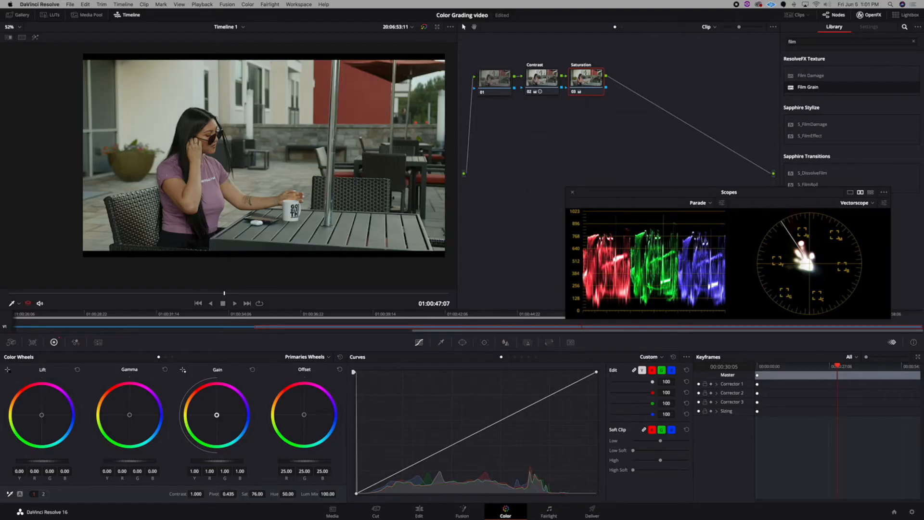
Step: Set the gain to red 1.03 and blue 0.97, the lift to red -0.01 and blue 0.01, and saturation to 86.40
drag(217, 415, 216, 415)
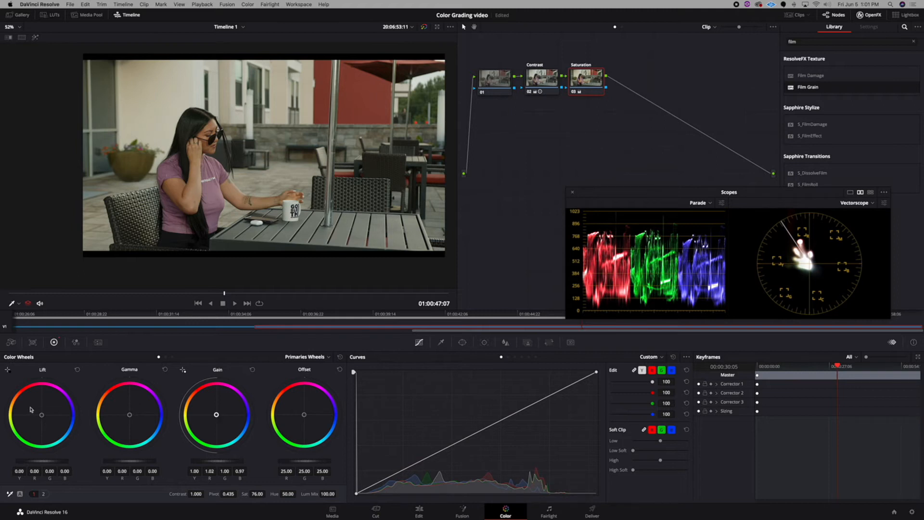
drag(42, 414, 42, 415)
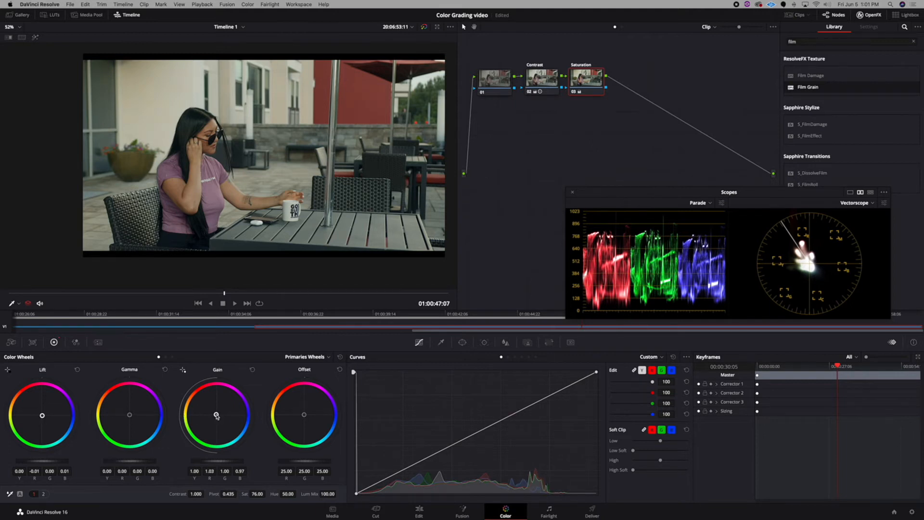
drag(255, 494, 268, 493)
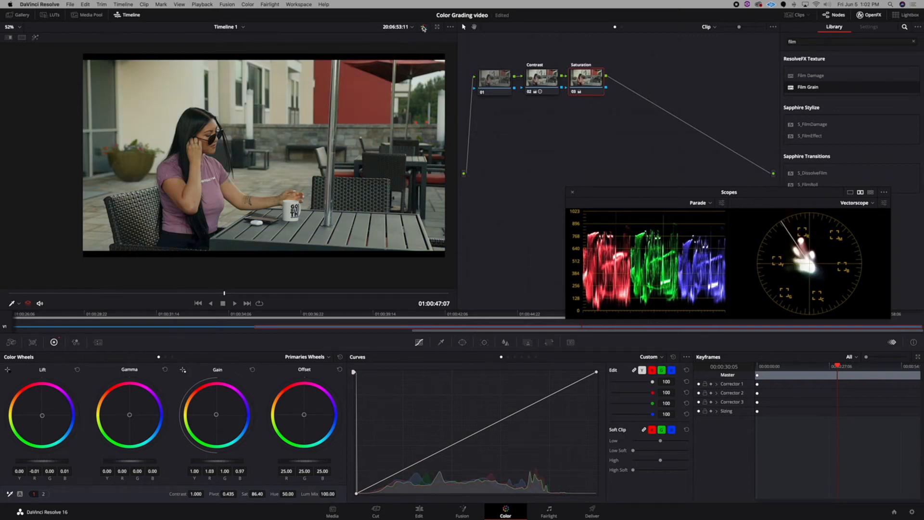
Step: Bypass and restore all grades several times to compare the original clip with the graded image
click(424, 28)
click(424, 27)
click(424, 27)
click(424, 27)
click(424, 27)
click(423, 28)
Step: Add a serial node after the Saturation node and label it "Curves"
click(550, 85)
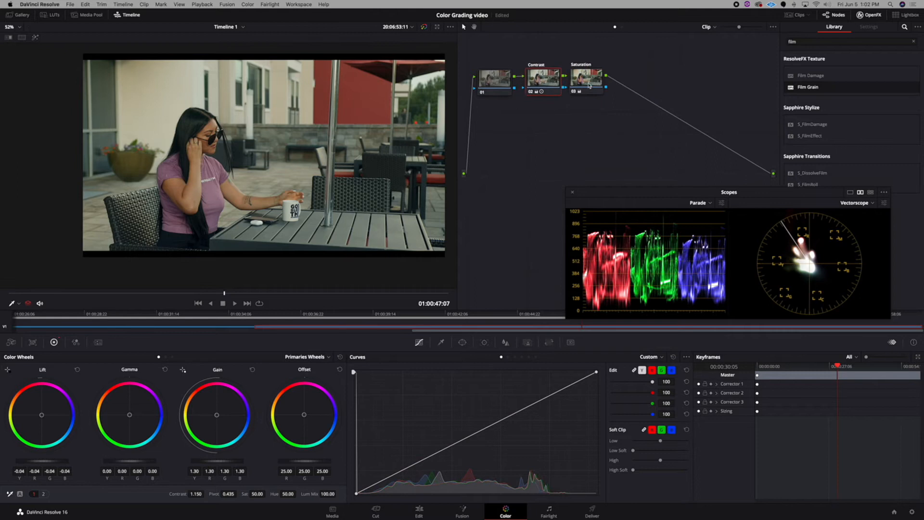
drag(589, 86, 586, 86)
key(alt+s)
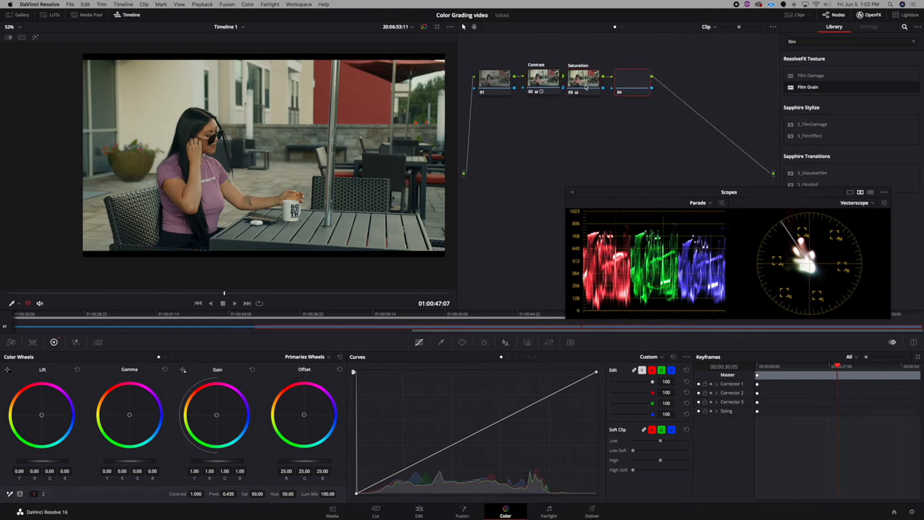
right_click(632, 81)
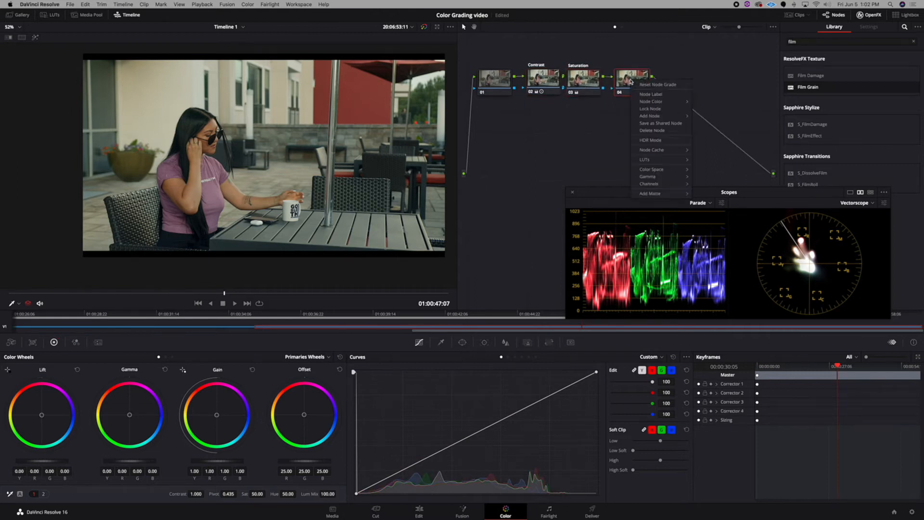
click(661, 95)
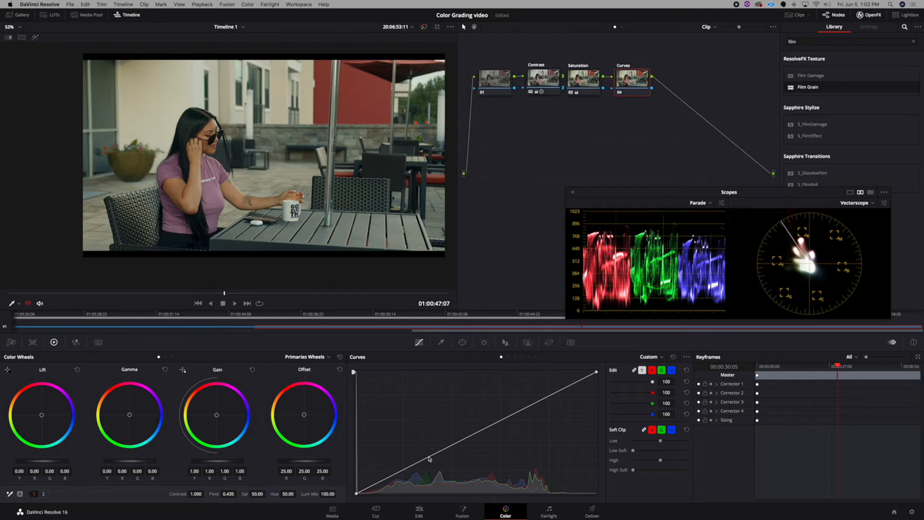
Step: Shape a gentle S-curve on the Curves node with one shadow point and one raised highlight point
click(421, 462)
click(542, 401)
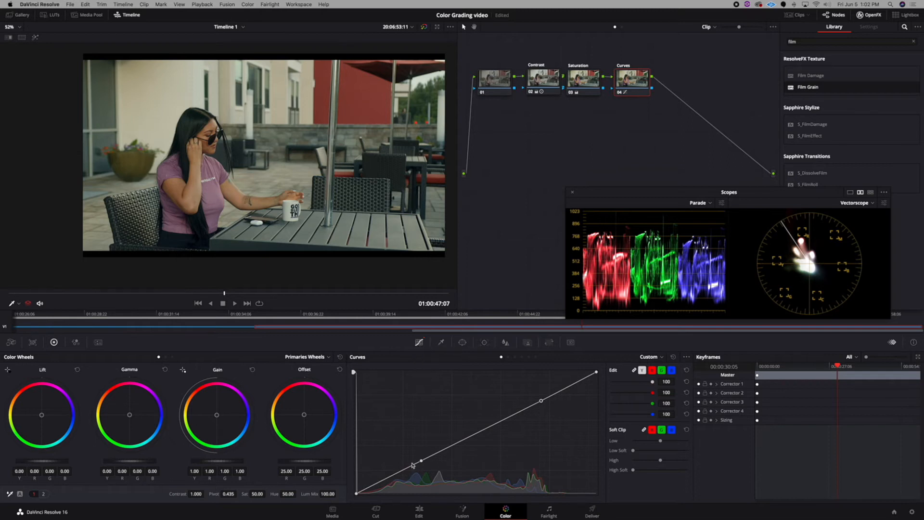
mouse_move(422, 463)
mouse_down()
mouse_move(457, 451)
mouse_move(407, 471)
mouse_up()
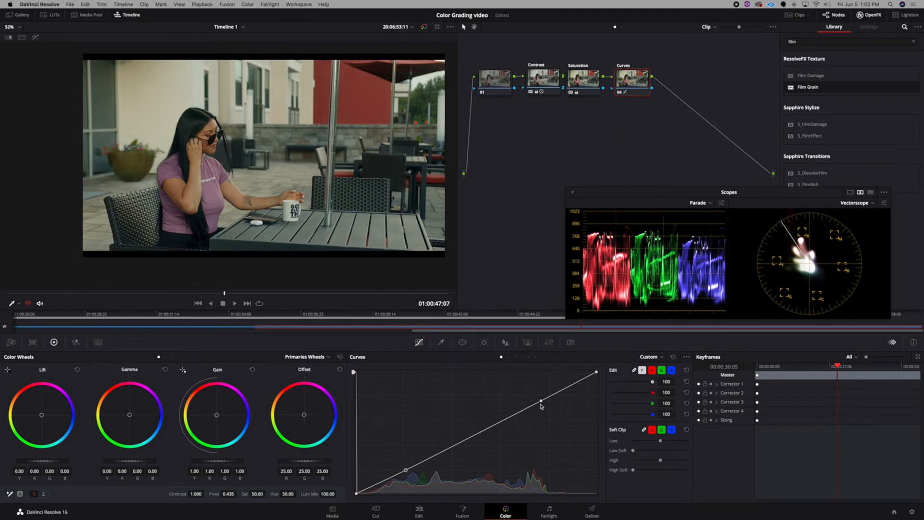
drag(542, 401, 506, 415)
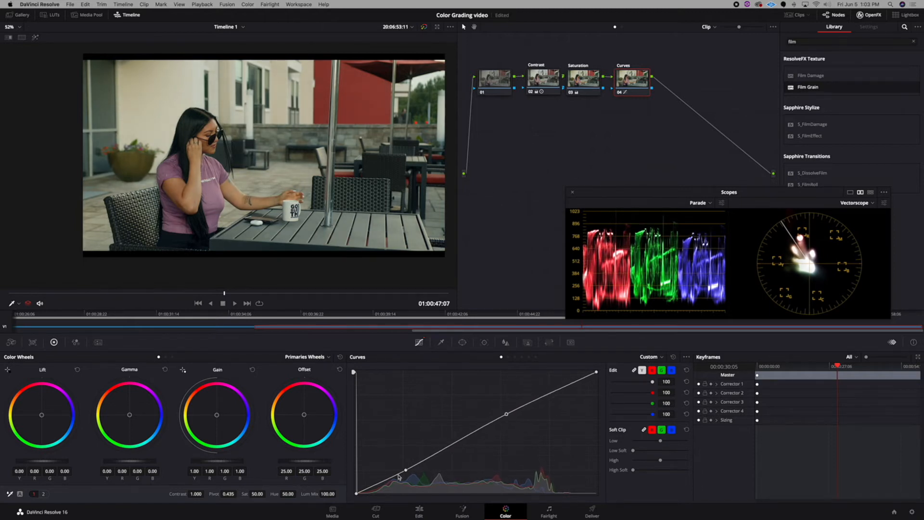
drag(407, 471, 405, 470)
Step: Compare the image with the Curves node disabled and enabled
click(621, 93)
click(620, 93)
click(621, 93)
click(621, 93)
Step: Add a serial node after the Curves node, place it below node 01 to start a second row, and label it "Teal"
drag(644, 83, 492, 126)
click(617, 95)
click(618, 94)
key(alt+s)
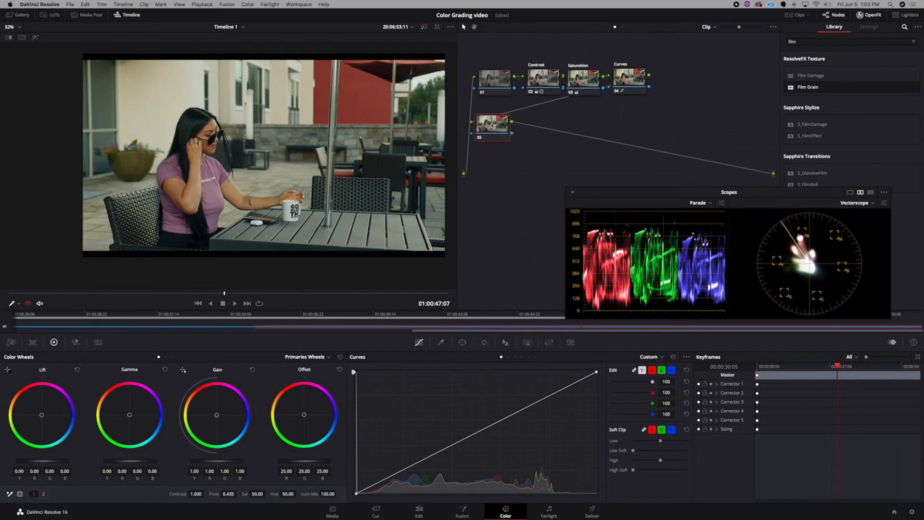
right_click(492, 125)
click(516, 138)
text(Teal)
drag(492, 129, 491, 128)
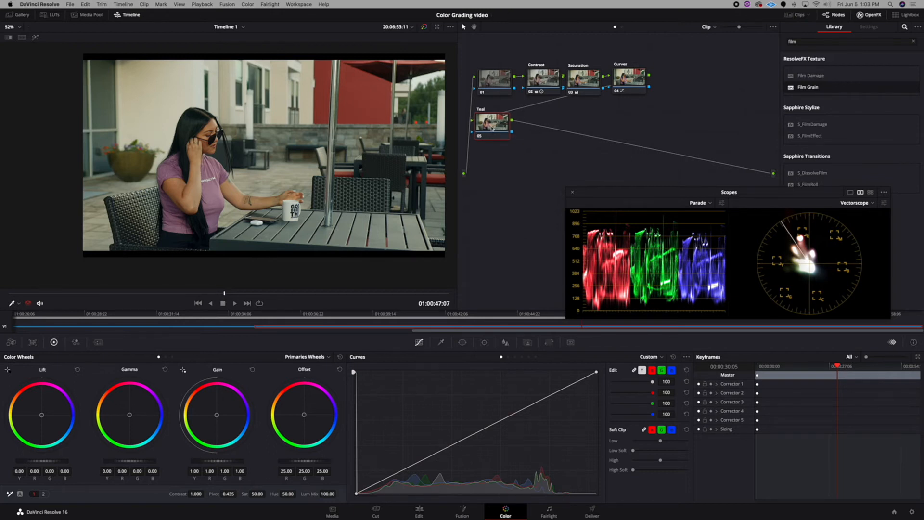
Step: Add a layer node parallel to the Teal node and arrange it with the layer mixer just below Teal
key(alt+l)
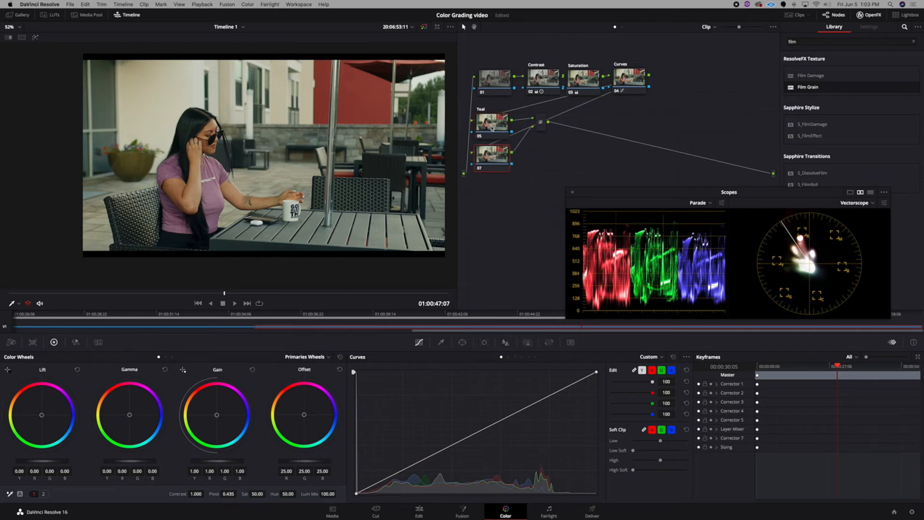
drag(543, 124, 535, 141)
drag(489, 121, 490, 155)
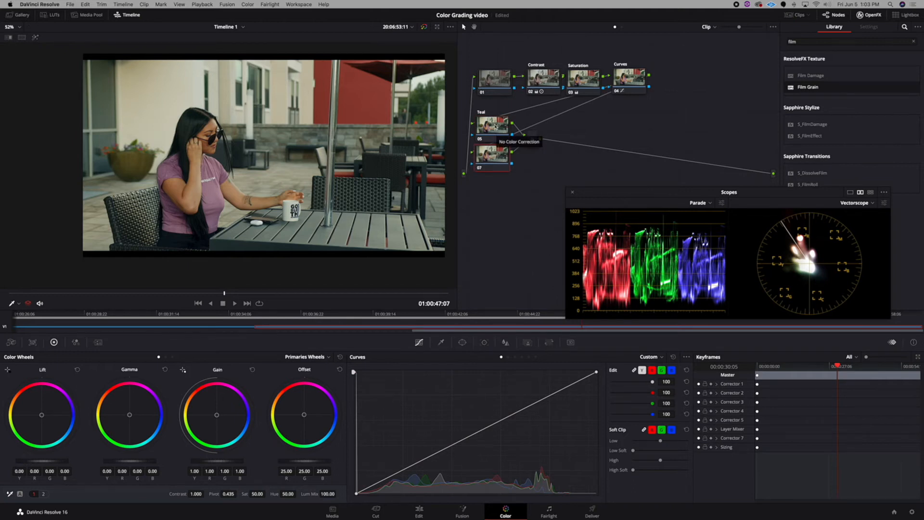
right_click(496, 126)
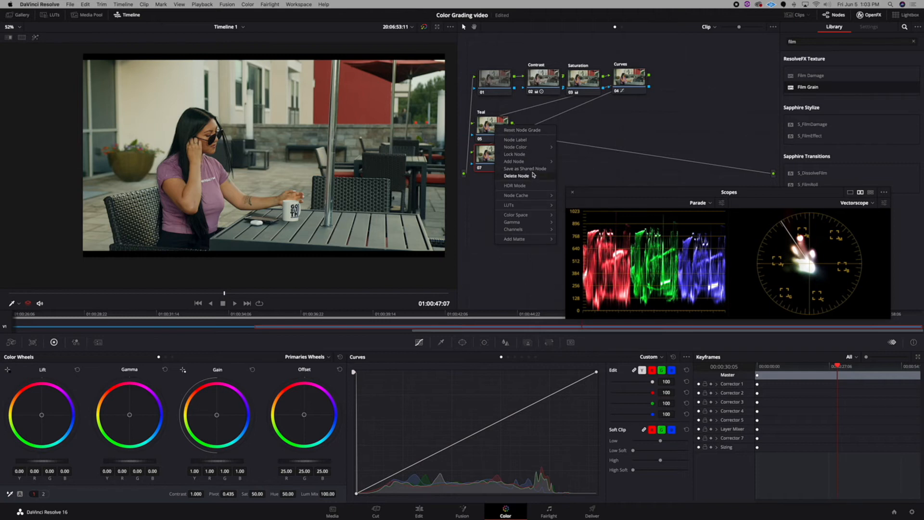
mouse_move(534, 162)
click(590, 177)
Step: Label the new layer node below Teal "Skin tones" and line it up under the Teal node
right_click(489, 165)
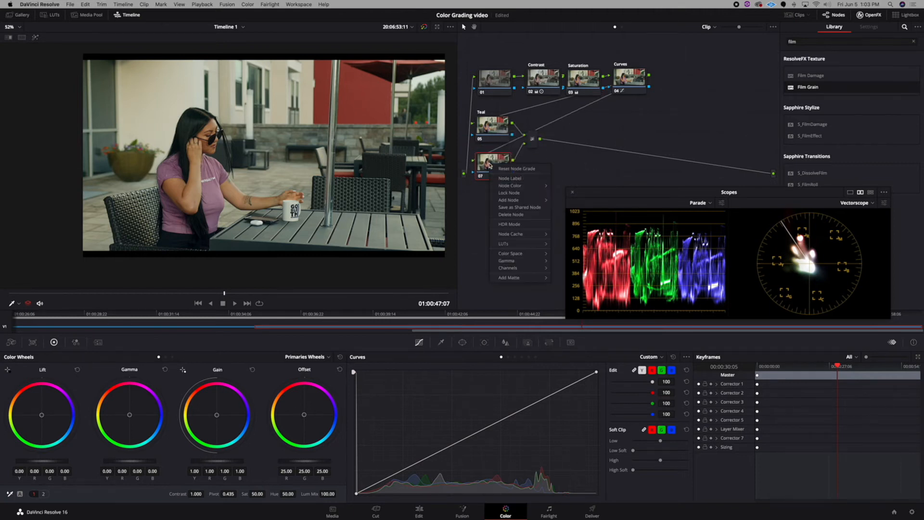
click(520, 179)
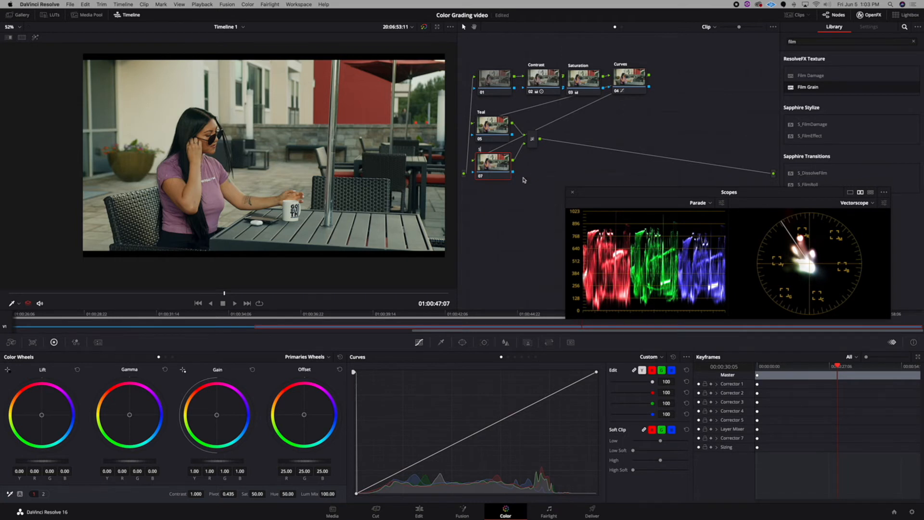
text(Skin tones)
click(498, 171)
drag(498, 171, 499, 176)
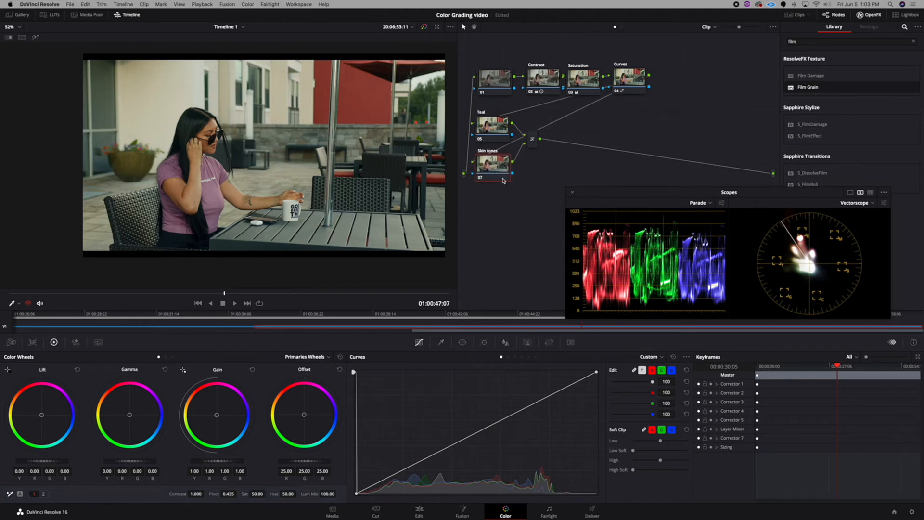
drag(505, 166, 506, 165)
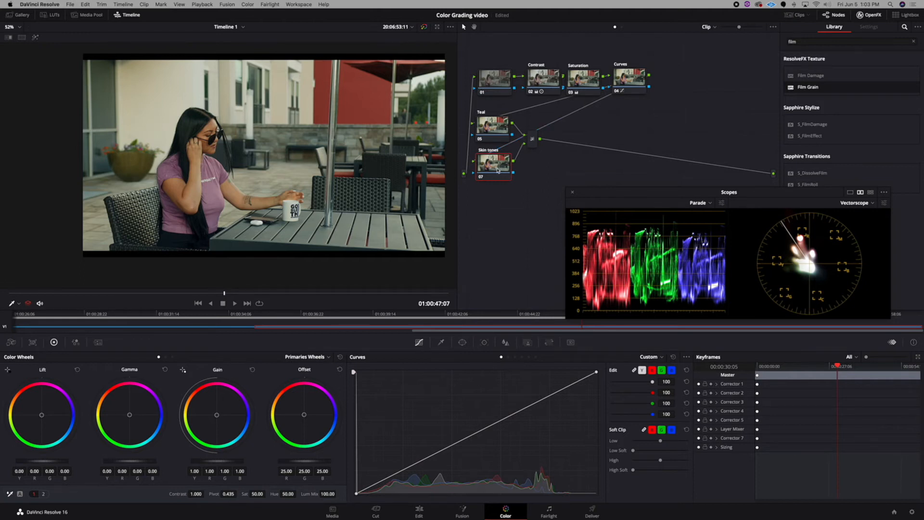
Step: Turn on the highlight view and sample the woman's forehead skin with the HSL qualifier on the Skin tones node
click(37, 38)
click(440, 344)
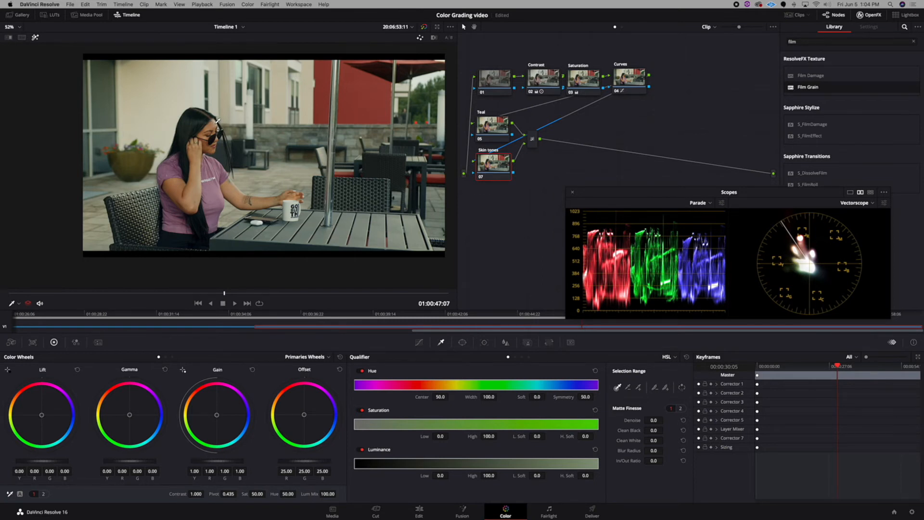
scroll(208, 124, up, 5)
scroll(209, 124, up, 3)
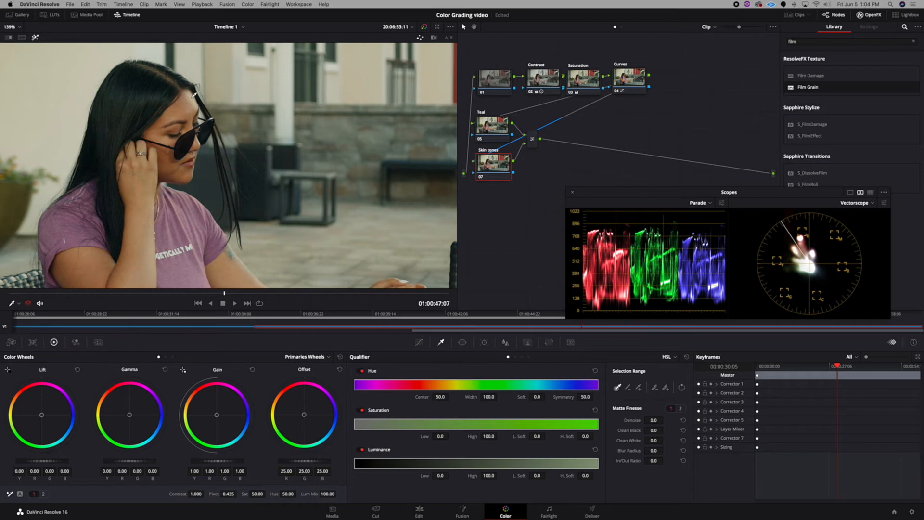
mouse_move(194, 95)
mouse_down()
mouse_move(186, 107)
mouse_move(192, 95)
mouse_up()
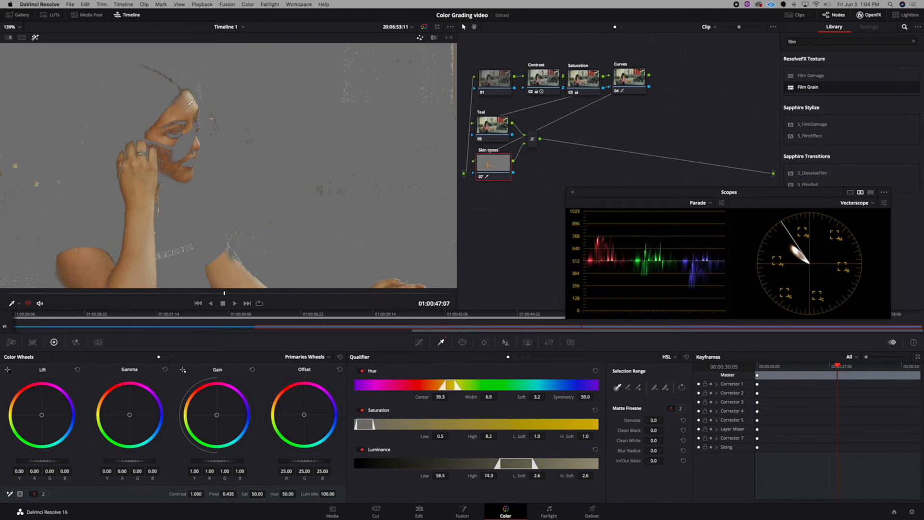
Step: Examine the skin selection at several zoom levels, comparing the highlight view with the full image
scroll(251, 118, down, 5)
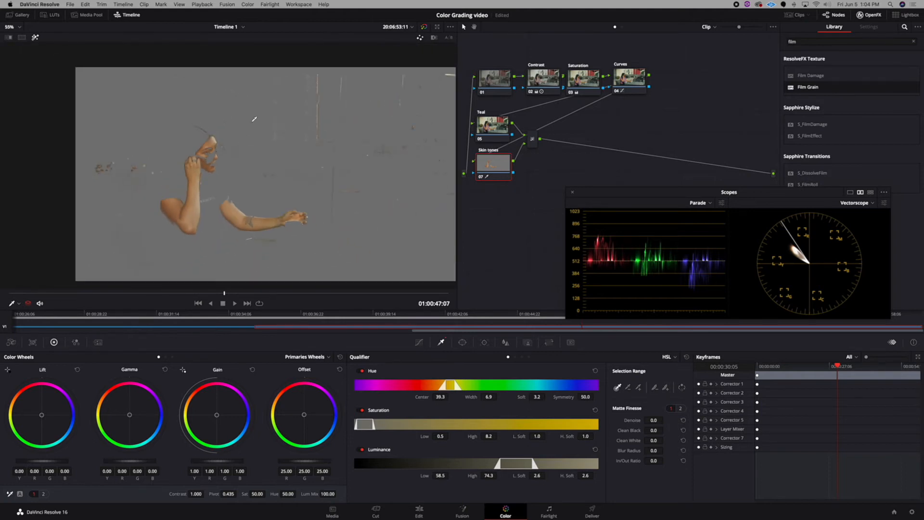
scroll(216, 147, up, 3)
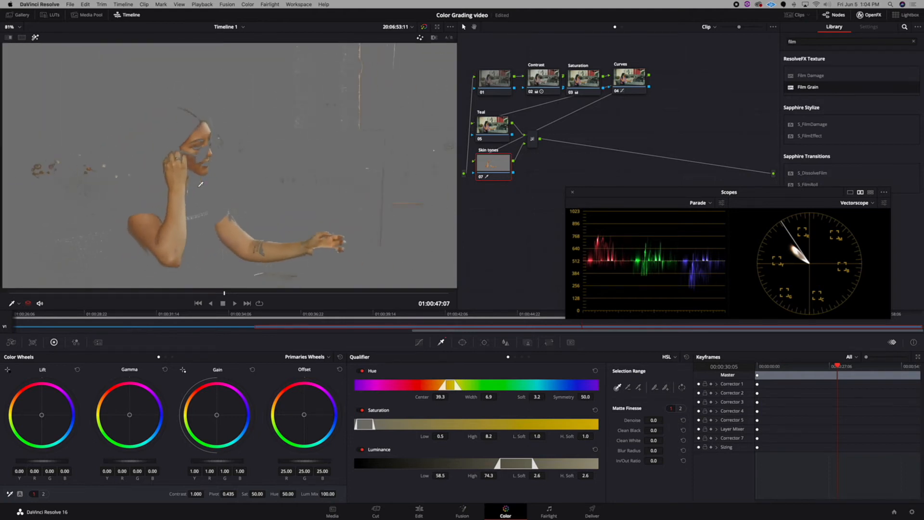
scroll(250, 95, down, 3)
scroll(388, 119, up, 2)
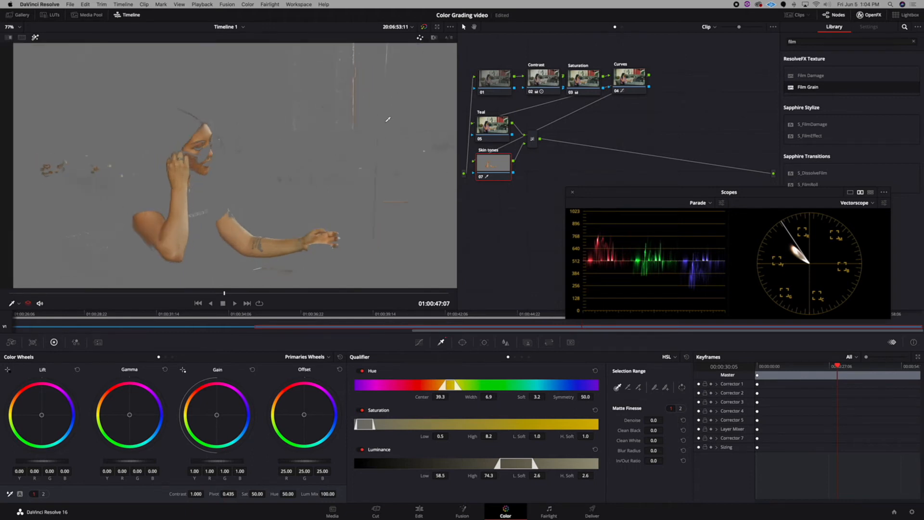
click(35, 37)
click(34, 38)
click(35, 37)
click(35, 37)
click(35, 38)
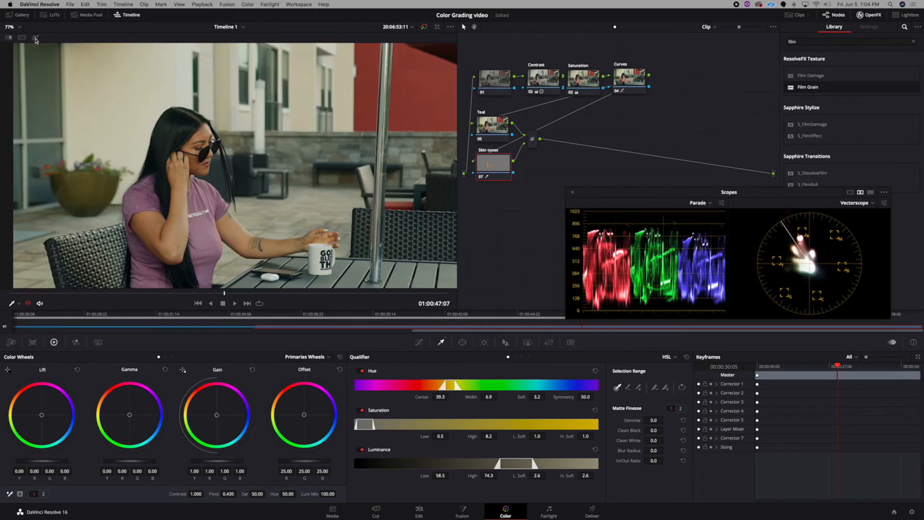
click(35, 38)
click(35, 38)
click(35, 38)
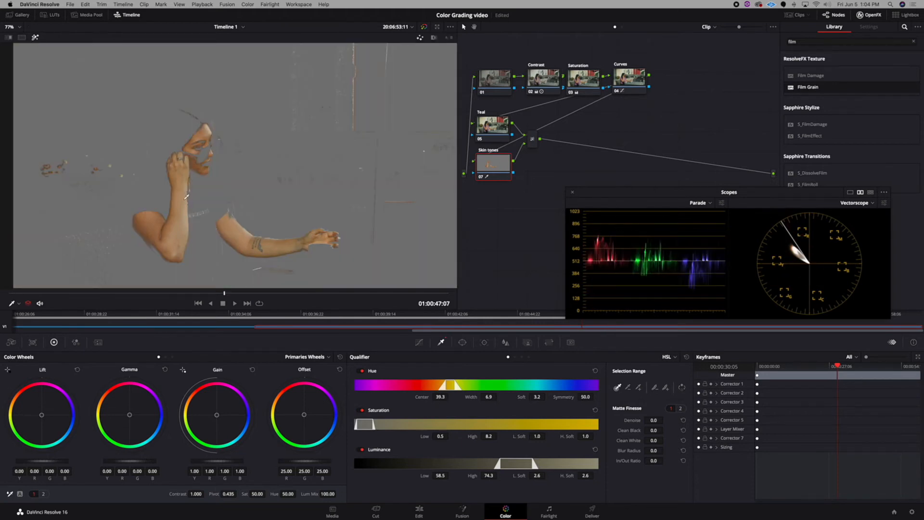
scroll(213, 169, up, 5)
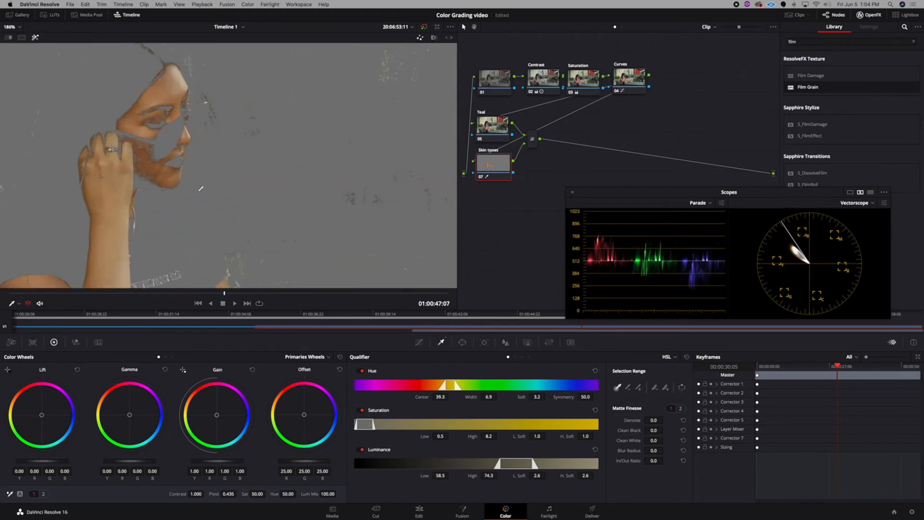
scroll(201, 189, down, 4)
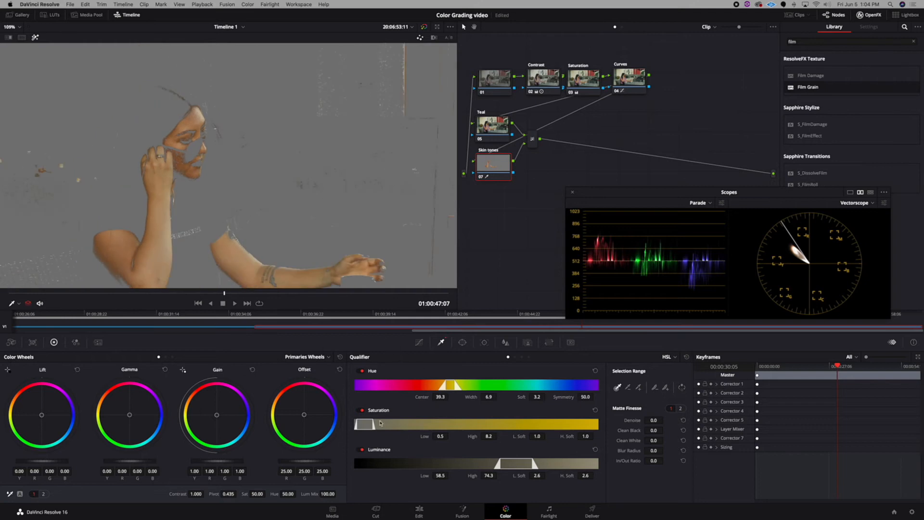
Step: Refine the skin qualifier with saturation 1.6 to 9.1, luminance 59.5 to 70.7, Clean Black 7.0 and Blur Radius 7.3, checking the matte edges
drag(374, 424, 360, 424)
drag(528, 464, 523, 464)
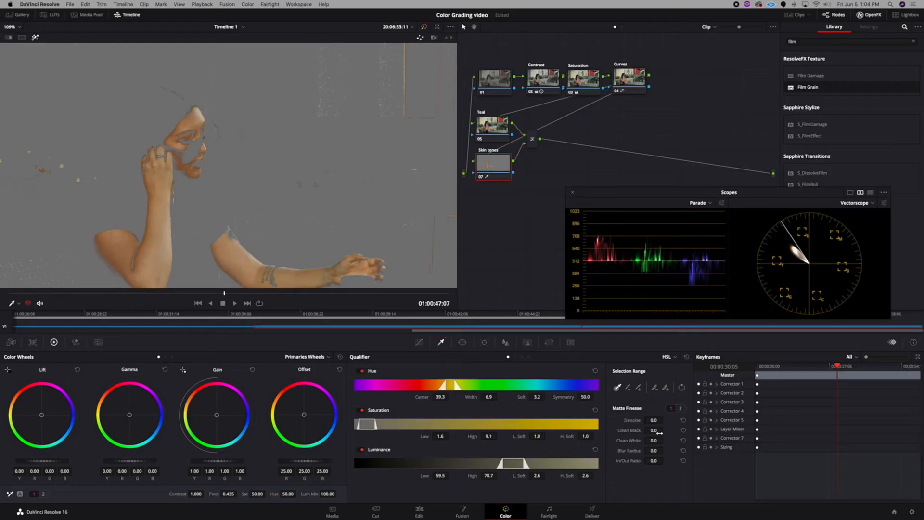
drag(654, 430, 665, 452)
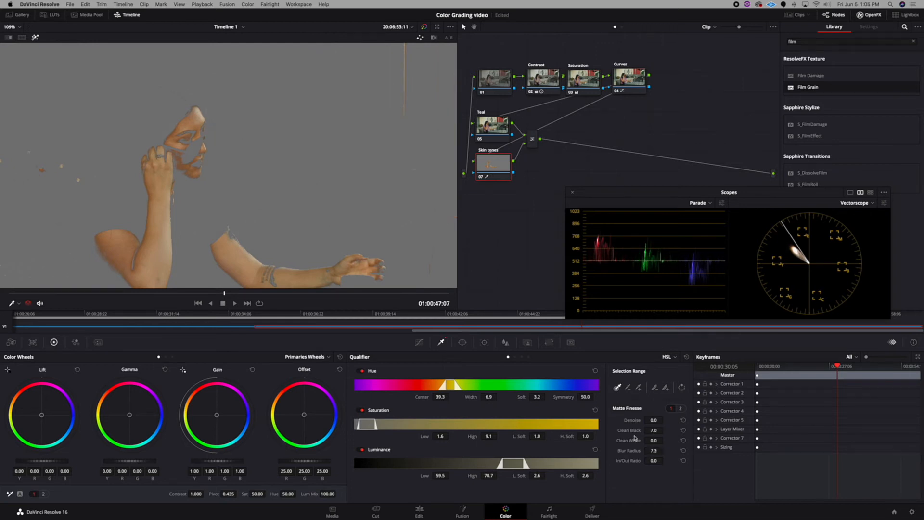
scroll(192, 188, up, 6)
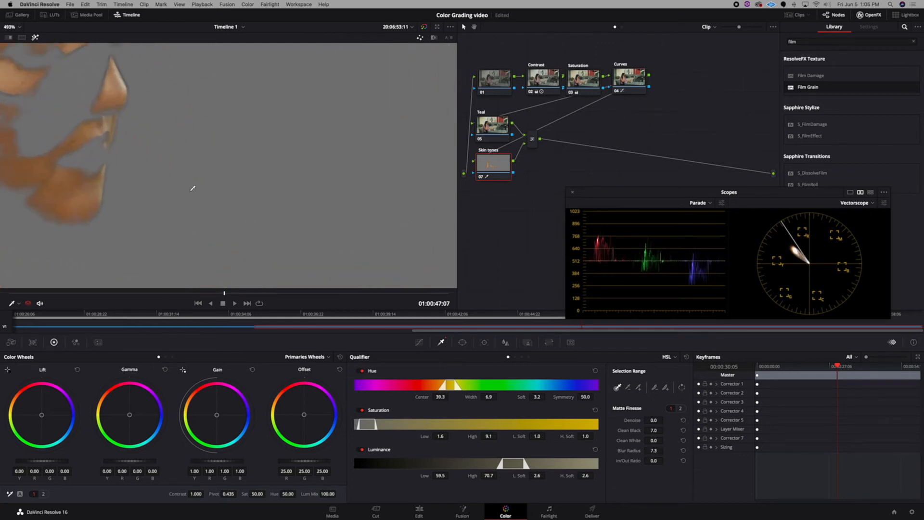
scroll(193, 188, left, 5)
scroll(313, 144, up, 4)
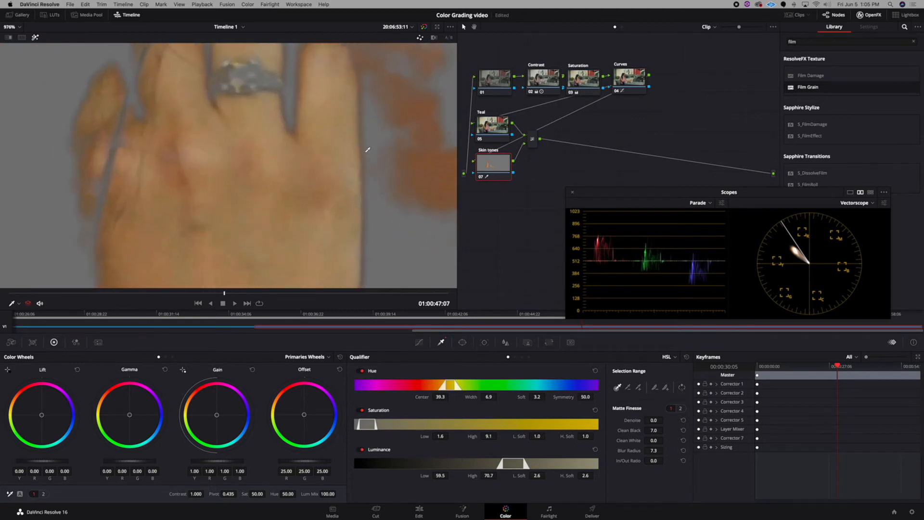
scroll(407, 133, down, 4)
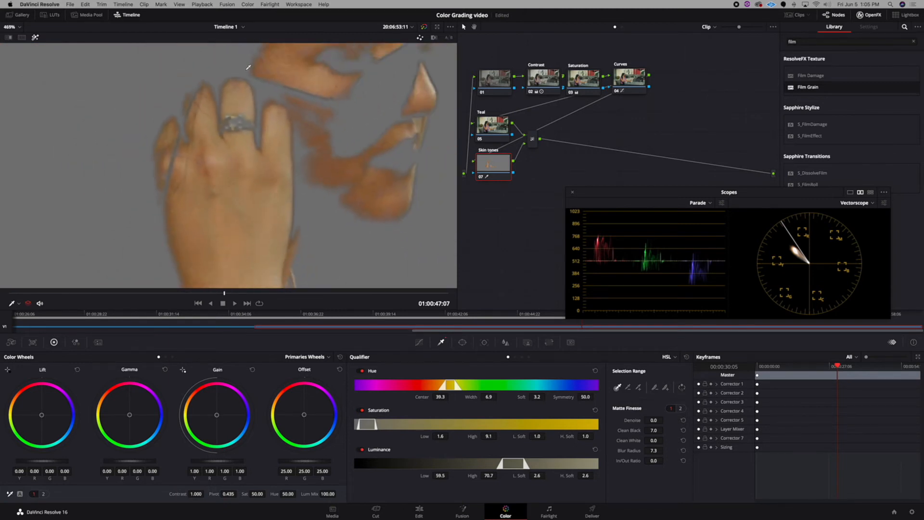
scroll(248, 67, down, 5)
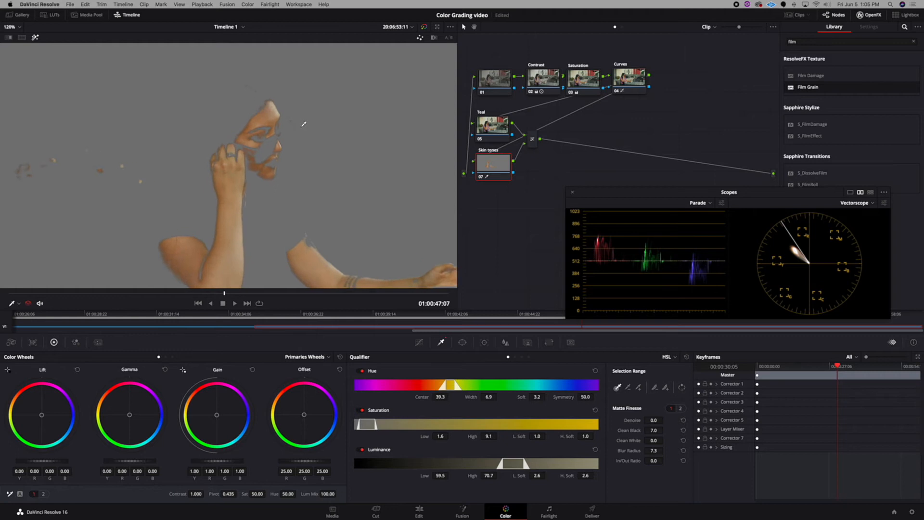
scroll(304, 124, down, 2)
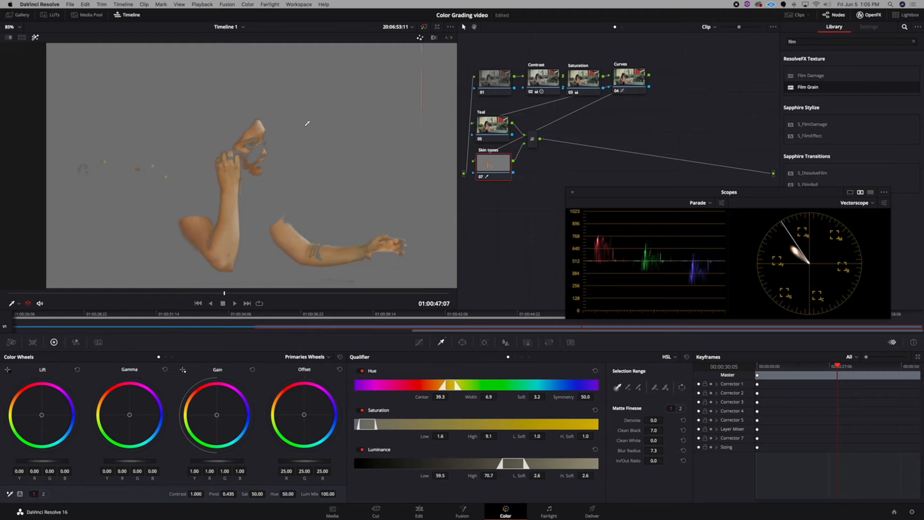
Step: Select node 01 and examine the noise in the skin of the hand and face up close
click(491, 77)
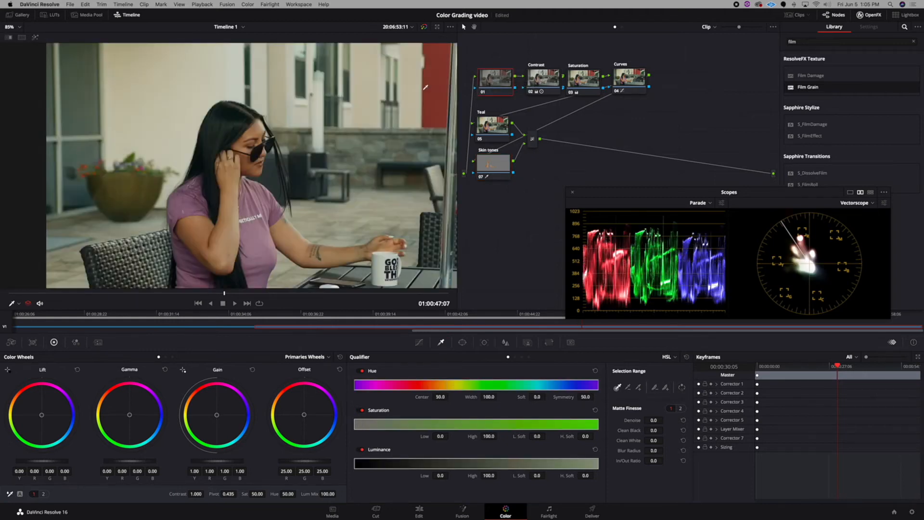
scroll(234, 137, up, 6)
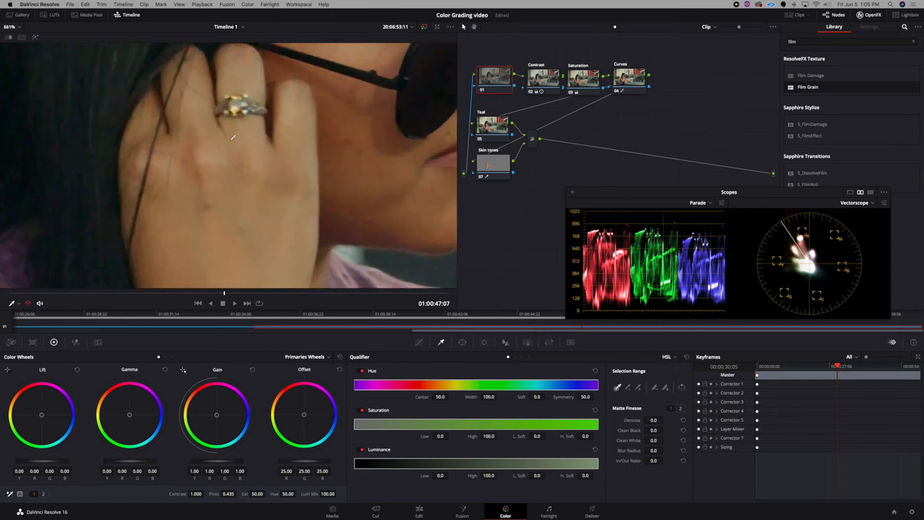
scroll(234, 138, up, 2)
scroll(336, 168, up, 4)
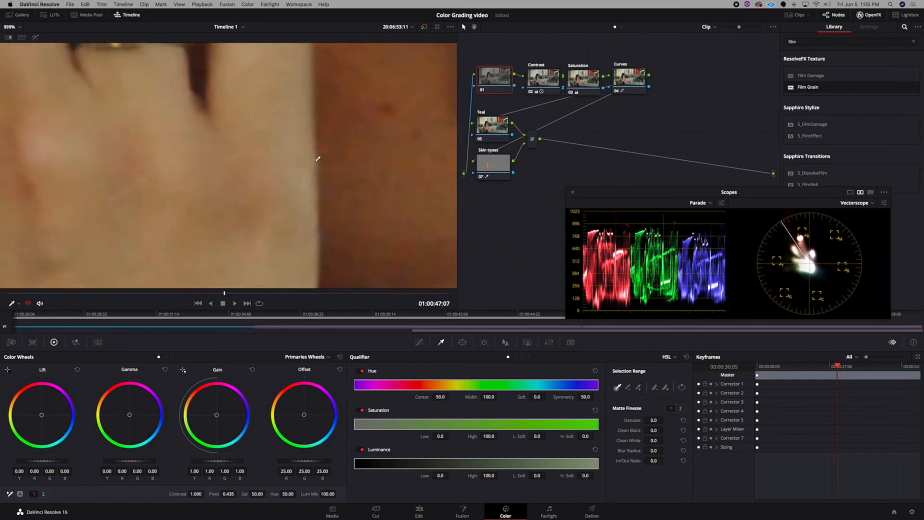
drag(382, 158, 261, 156)
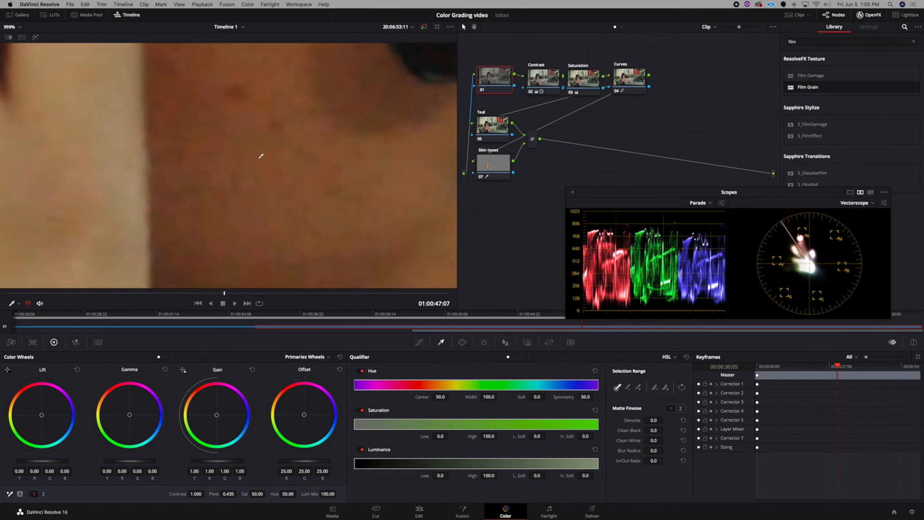
scroll(268, 159, down, 4)
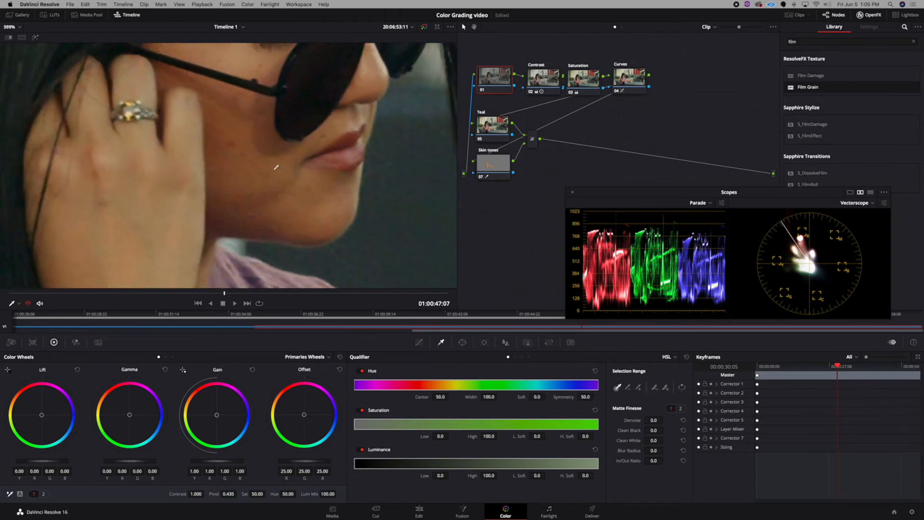
scroll(276, 167, up, 4)
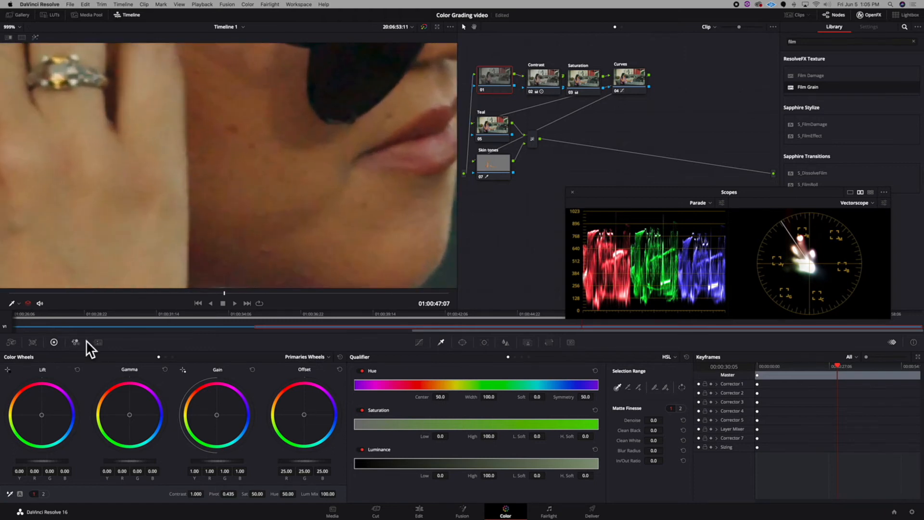
Step: Set node 01's temporal noise reduction to 3 frames, Better motion estimation, and luma and chroma thresholds of 6.8
click(98, 343)
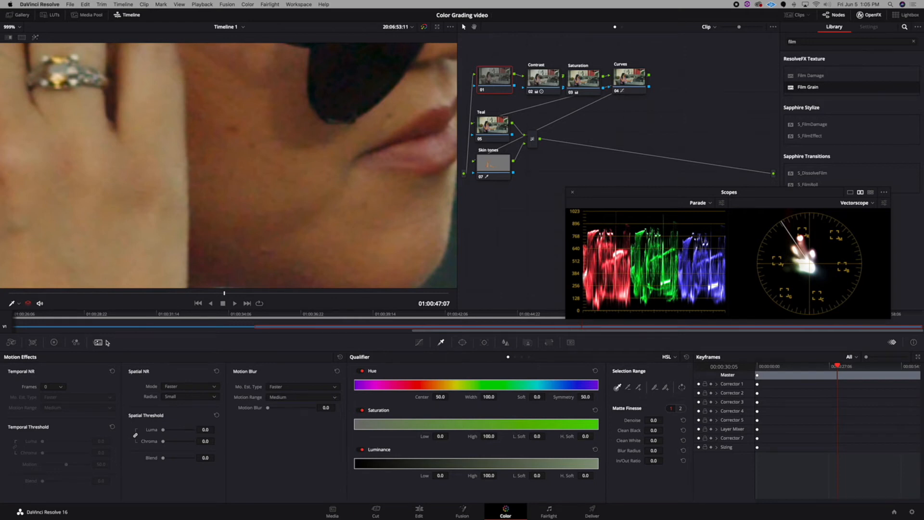
click(60, 387)
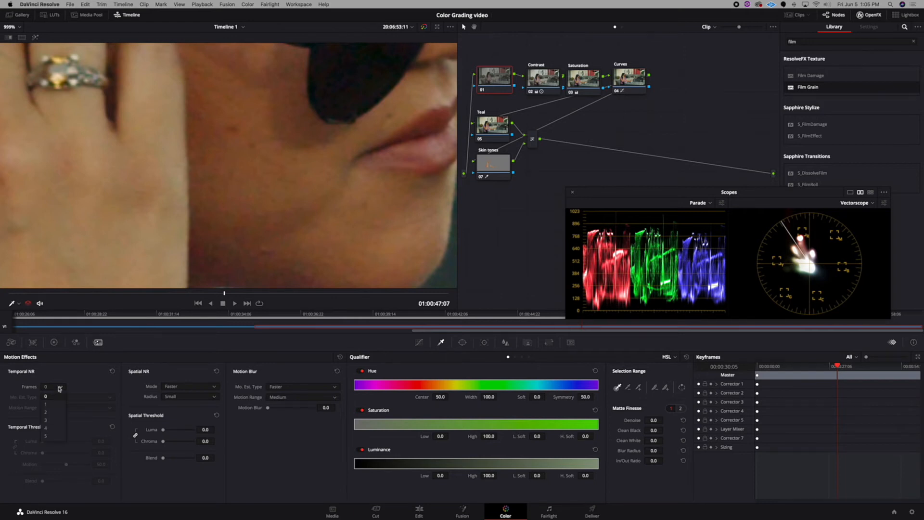
click(56, 418)
click(62, 398)
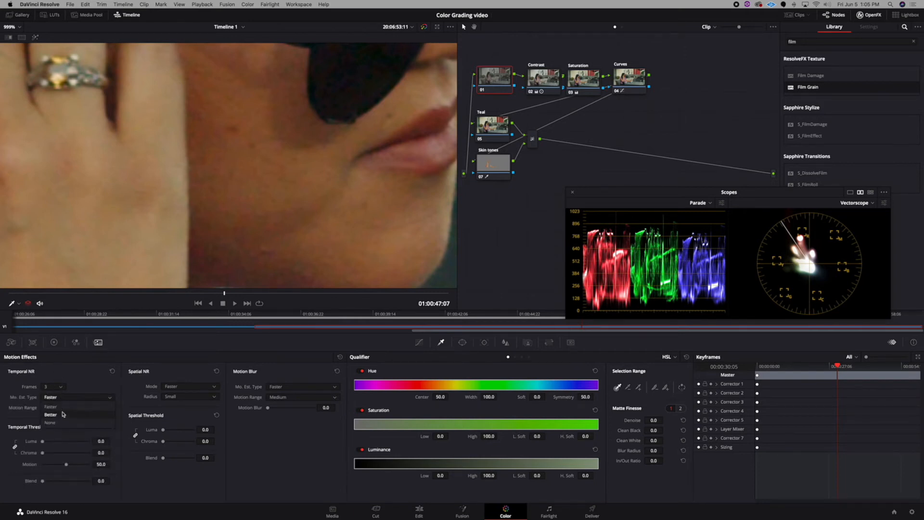
click(63, 414)
drag(43, 443, 47, 444)
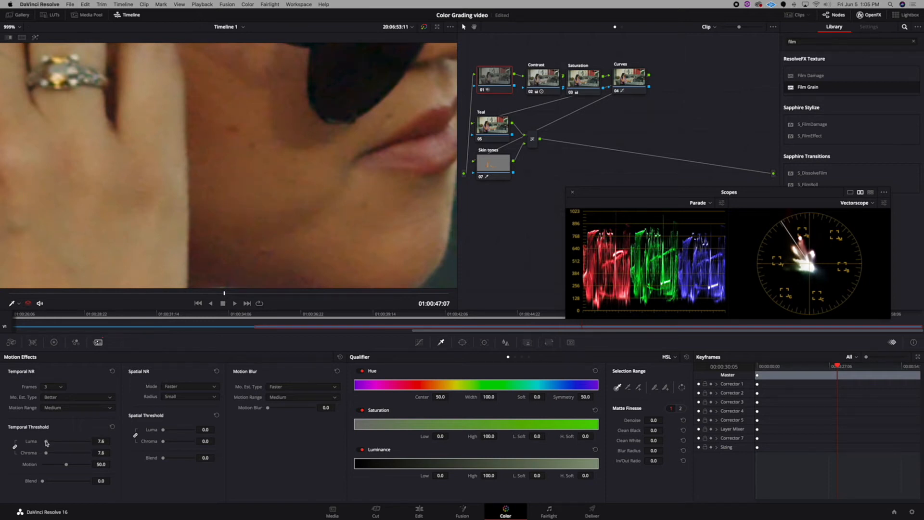
scroll(318, 104, up, 6)
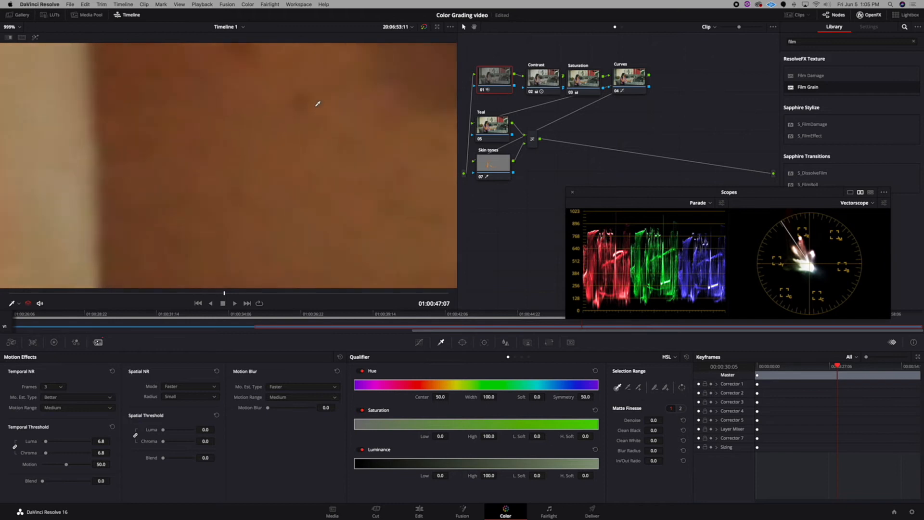
Step: Compare the hand and face close up with node 01's noise reduction disabled and enabled
scroll(318, 104, down, 2)
scroll(432, 93, down, 2)
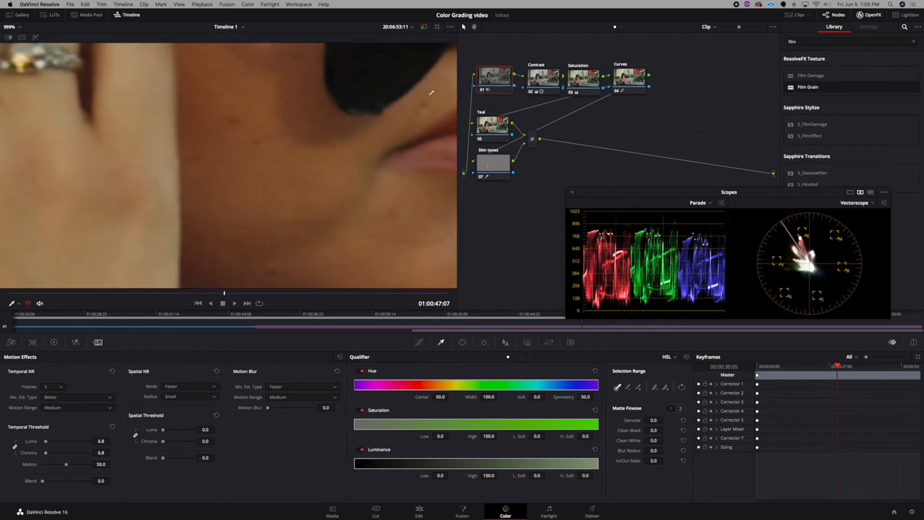
click(482, 91)
click(483, 91)
click(483, 91)
click(482, 91)
Step: Unlink node 01's spatial noise reduction thresholds, set only Chroma to 5.7, and compare the skin with the node off and on
drag(163, 442, 165, 444)
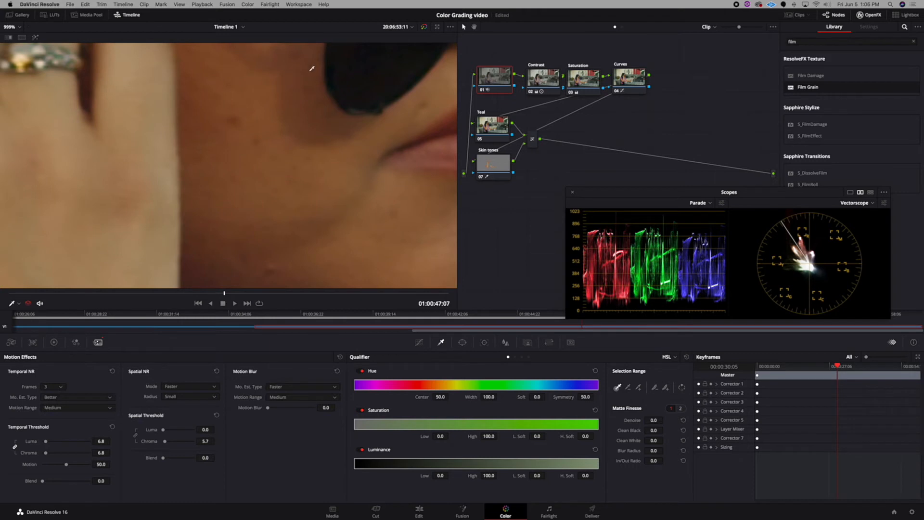
click(483, 92)
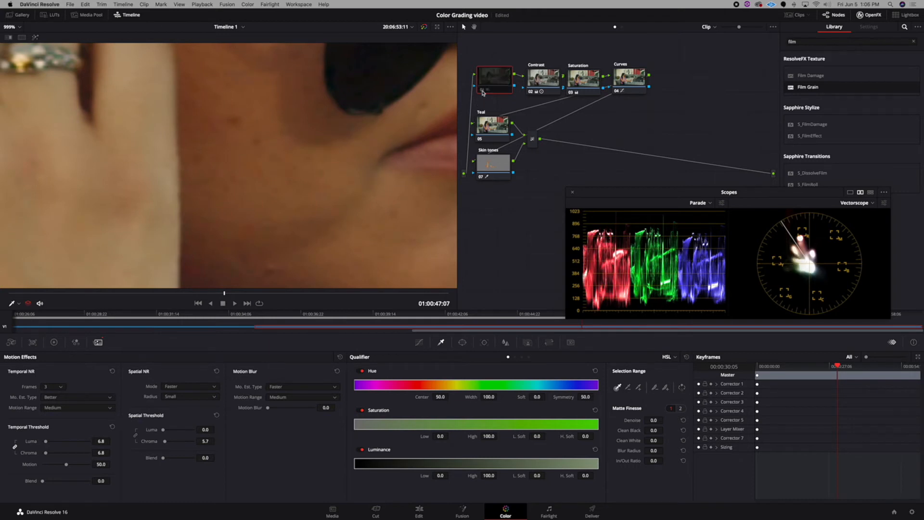
click(483, 91)
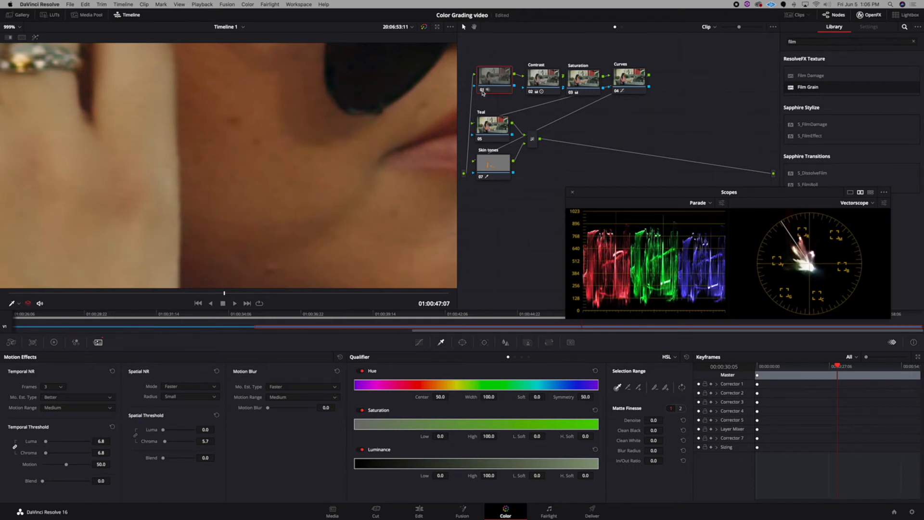
Step: Compare the wider shot with the entire grade bypassed and restored
scroll(326, 135, down, 5)
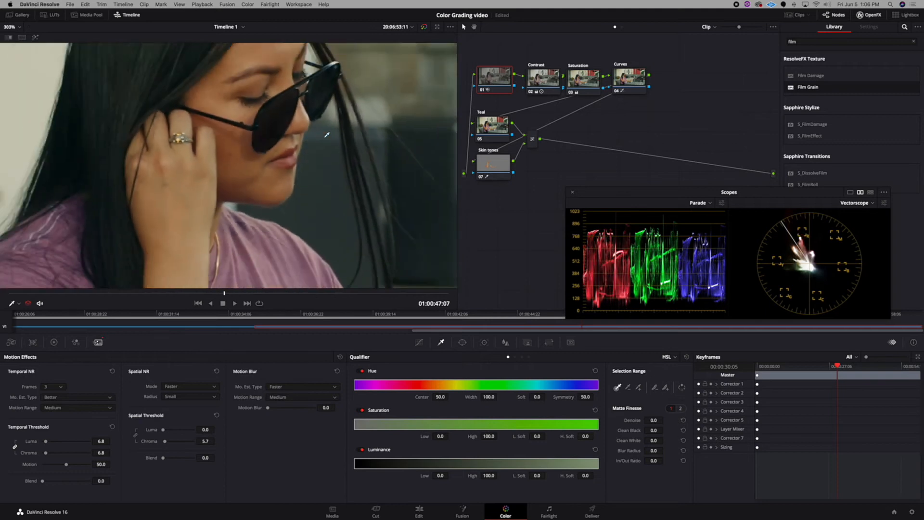
scroll(326, 135, down, 3)
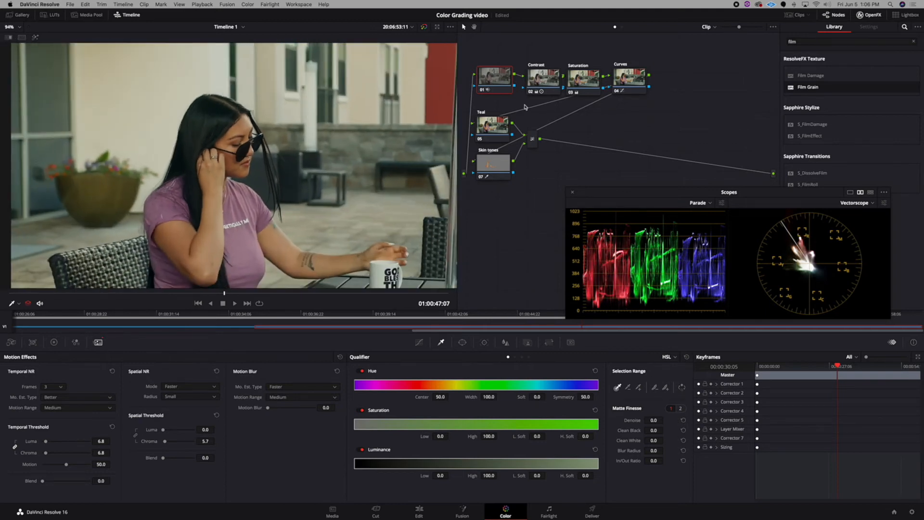
scroll(389, 91, down, 1)
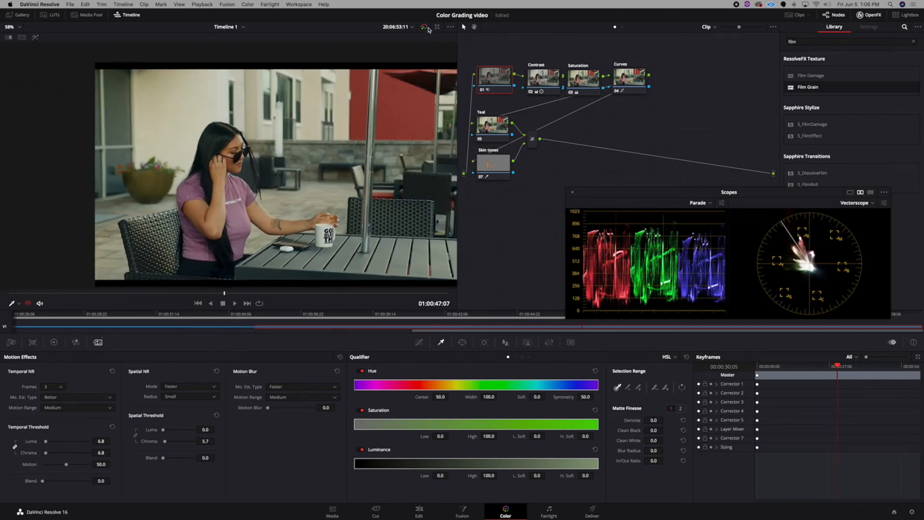
click(424, 27)
click(424, 27)
scroll(226, 140, up, 2)
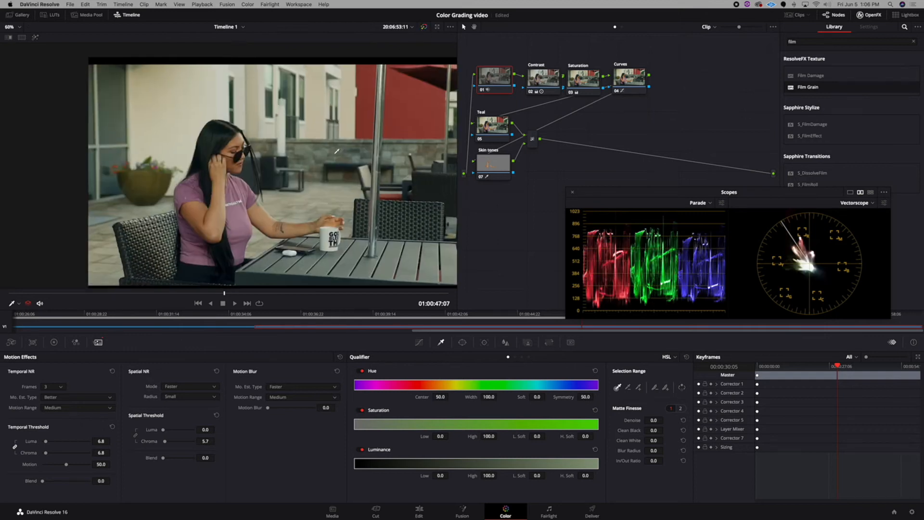
Step: Select the Skin tones node, isolate its selection in highlight view, and shift the Scopes window nearer to the viewer
click(495, 167)
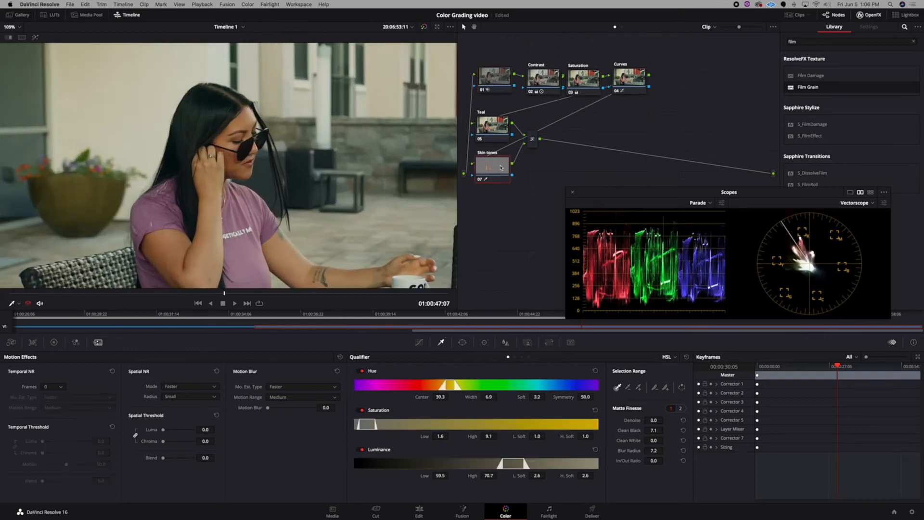
scroll(228, 143, up, 5)
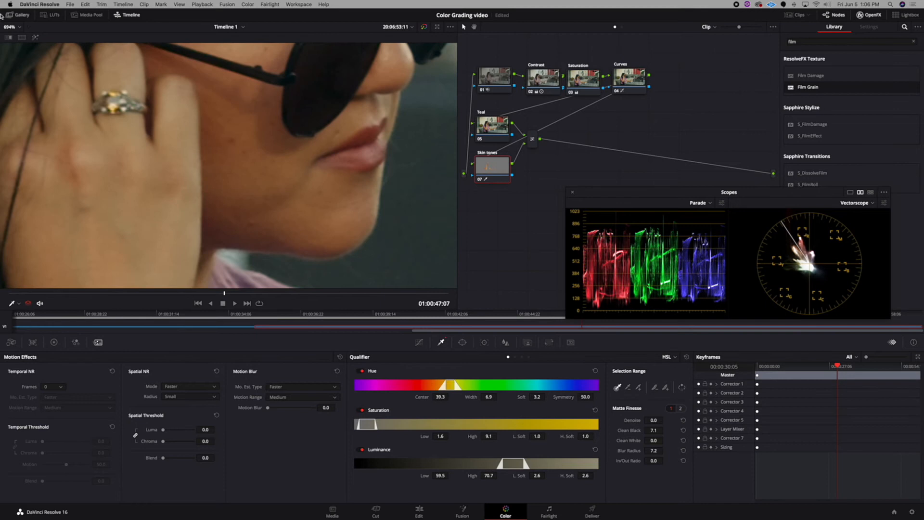
click(34, 37)
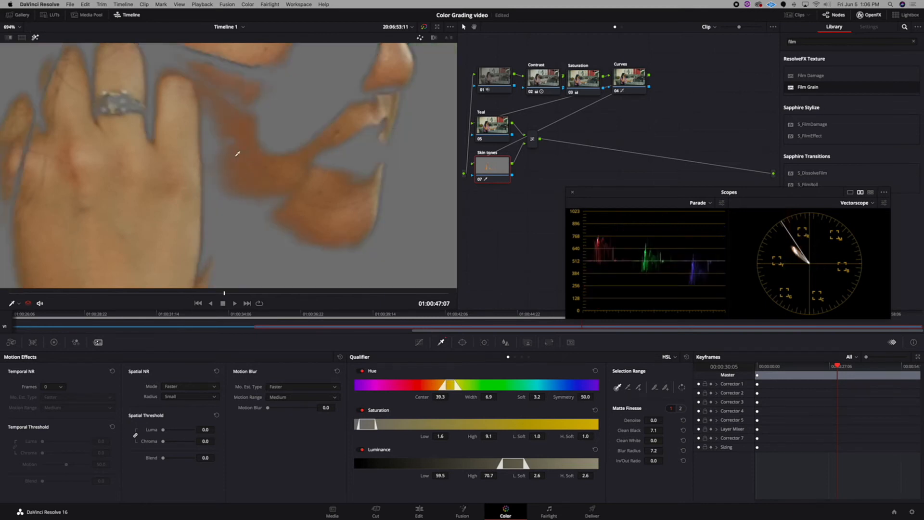
scroll(237, 153, down, 2)
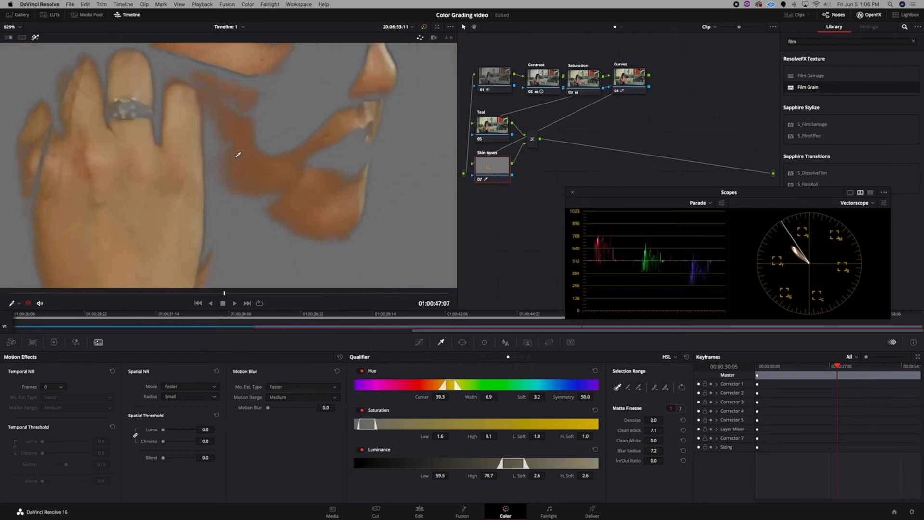
scroll(237, 153, down, 4)
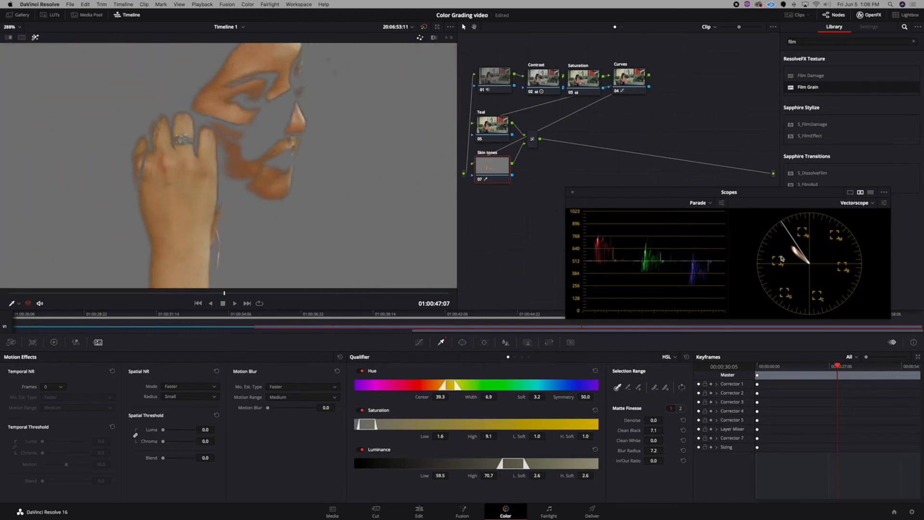
drag(797, 195, 706, 191)
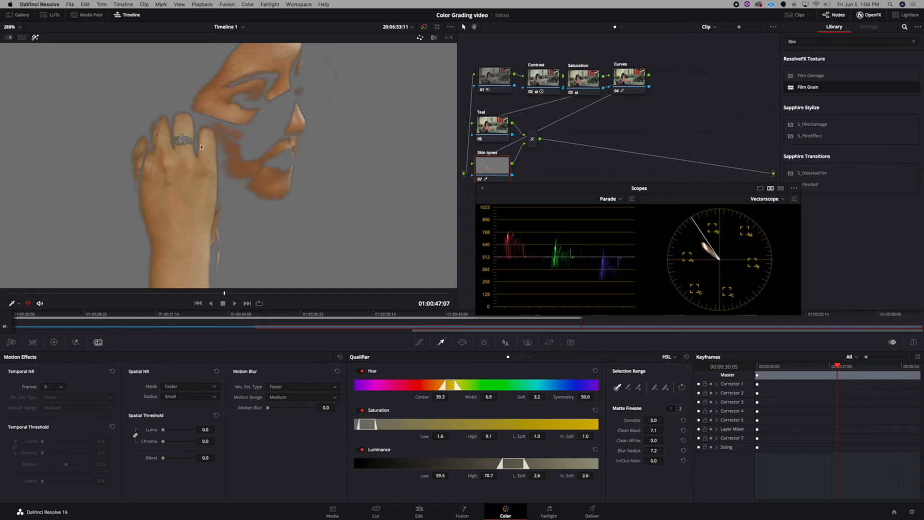
Step: Nudge the Skin tones node's Gamma and Lift color balance very slightly toward magenta, and return to the full image
click(54, 343)
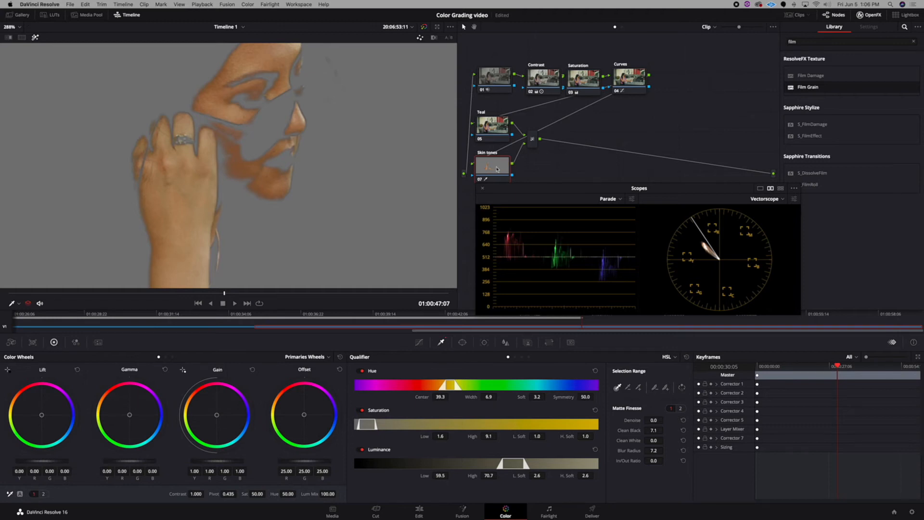
drag(499, 169, 498, 168)
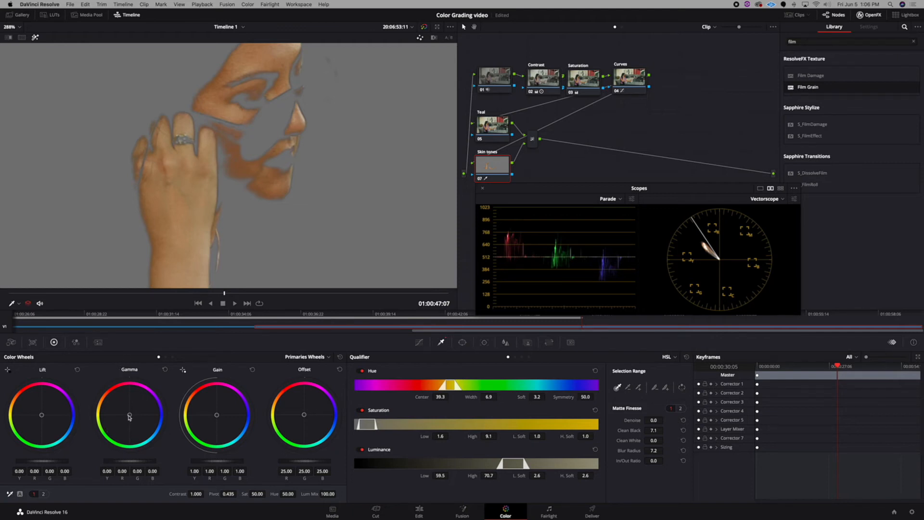
drag(129, 415, 130, 414)
drag(41, 415, 42, 414)
click(35, 37)
Step: Compare the face and hand with the Skin tones node disabled and enabled, leaving it enabled
scroll(262, 182, down, 5)
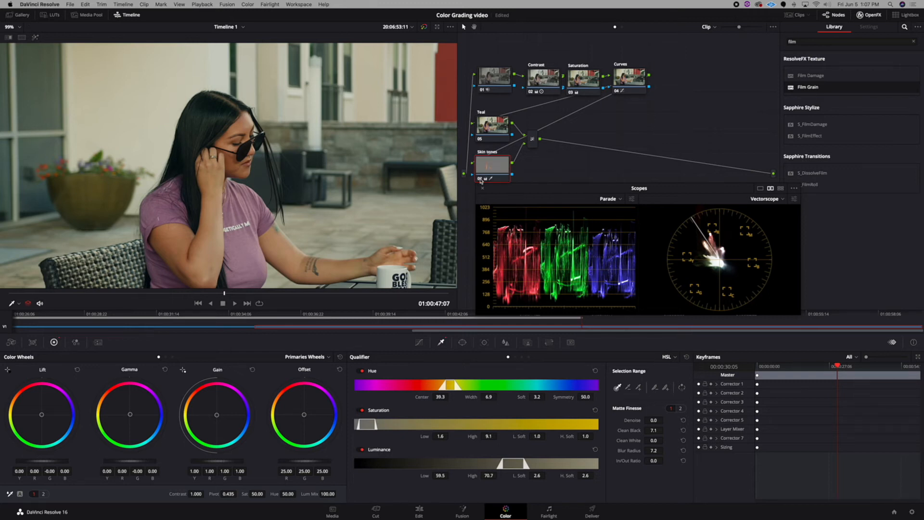
click(481, 179)
scroll(219, 157, up, 10)
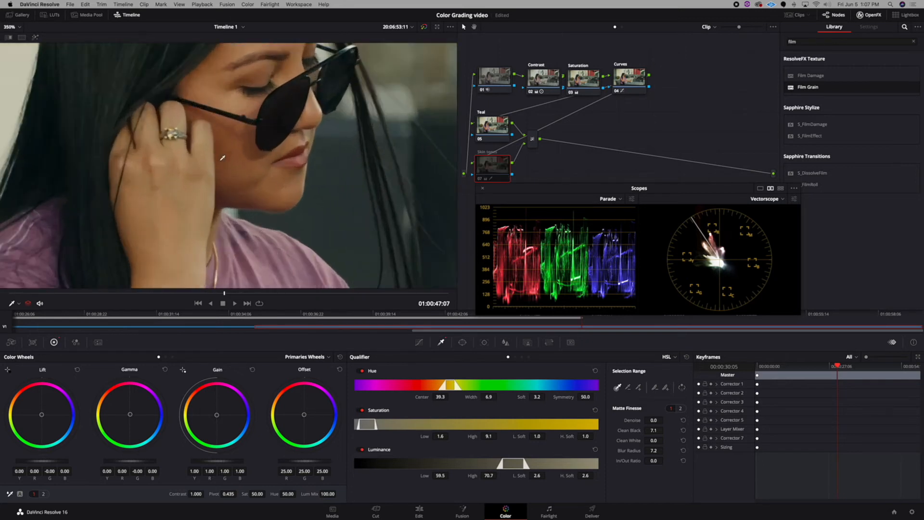
click(481, 180)
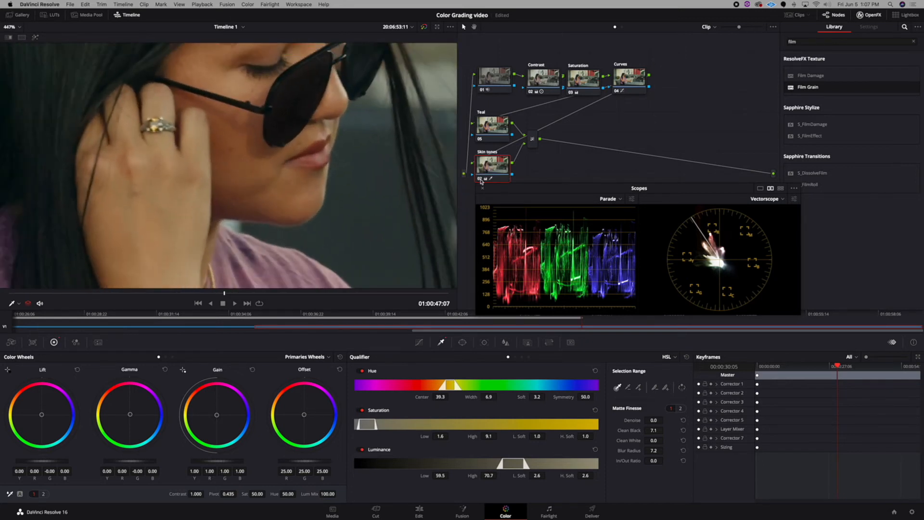
click(481, 179)
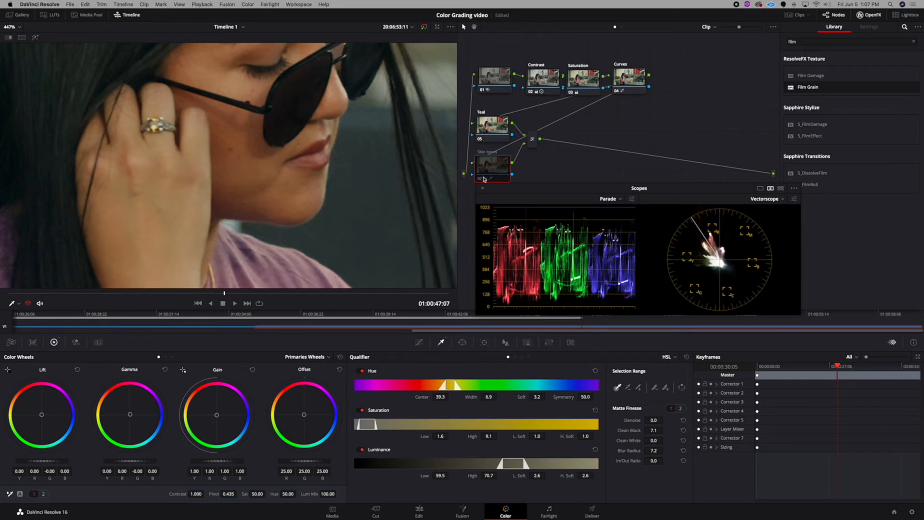
key(ctrl+d)
scroll(353, 162, down, 8)
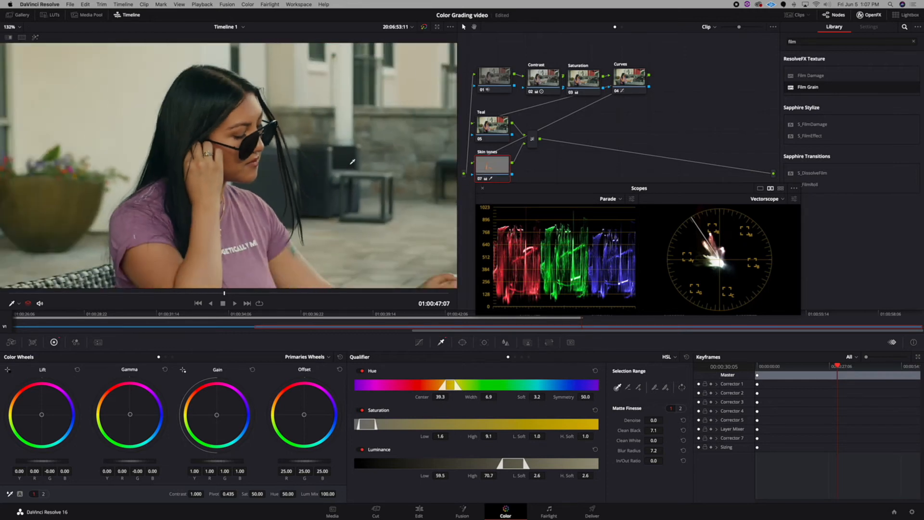
Step: Move the layer mixer node farther from the Teal and Skin tones nodes, and recheck the skin selection close up
drag(532, 139, 546, 144)
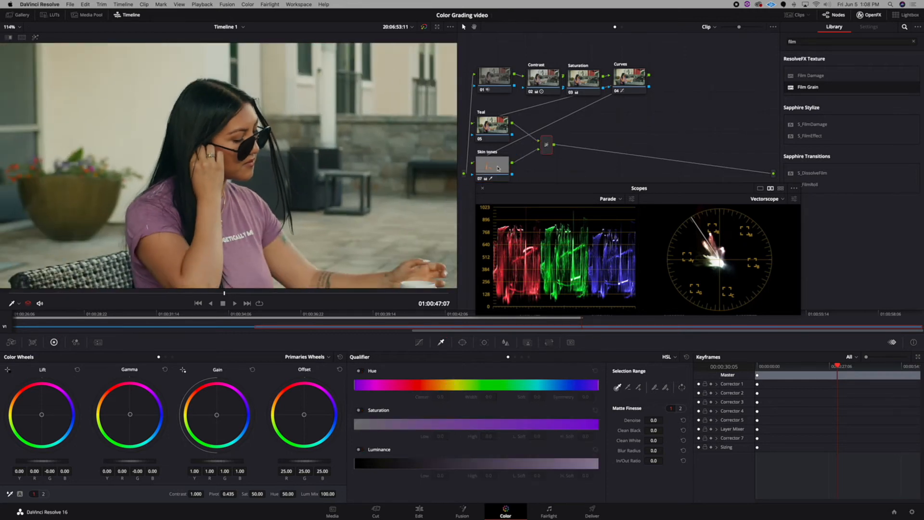
scroll(260, 139, up, 15)
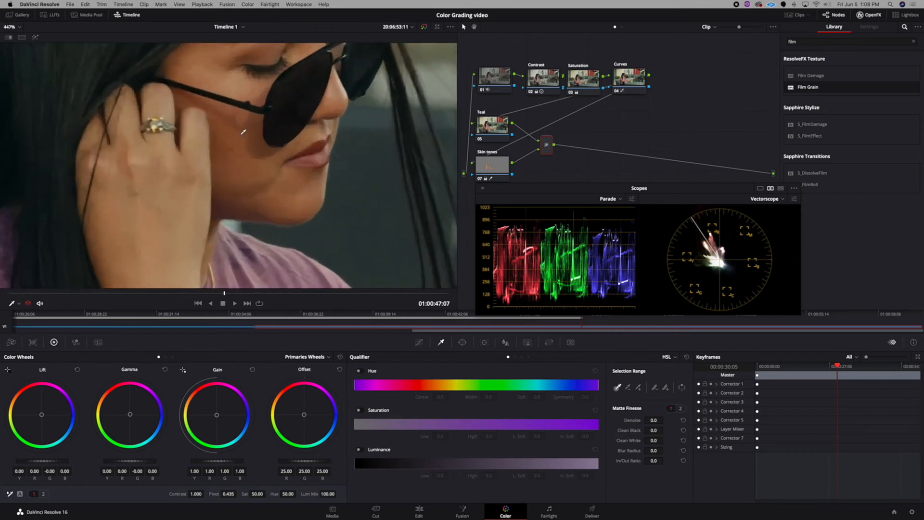
scroll(244, 132, down, 6)
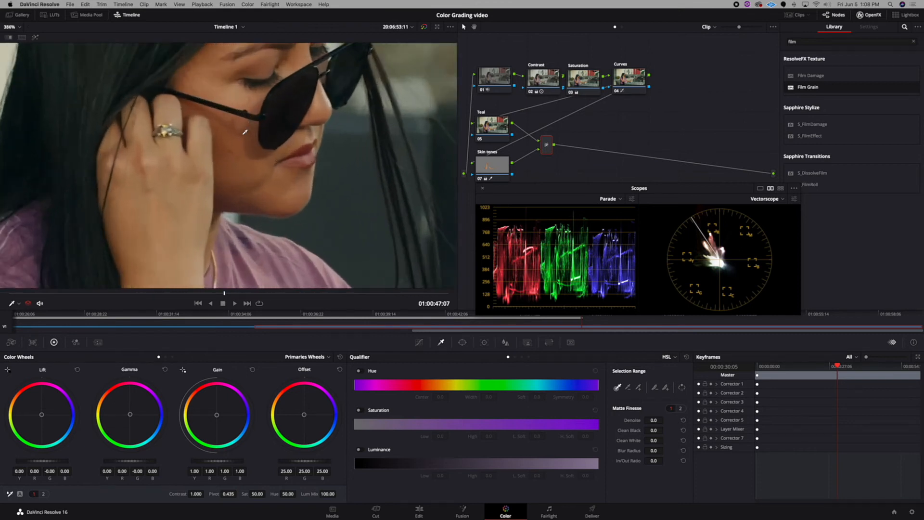
scroll(245, 132, down, 3)
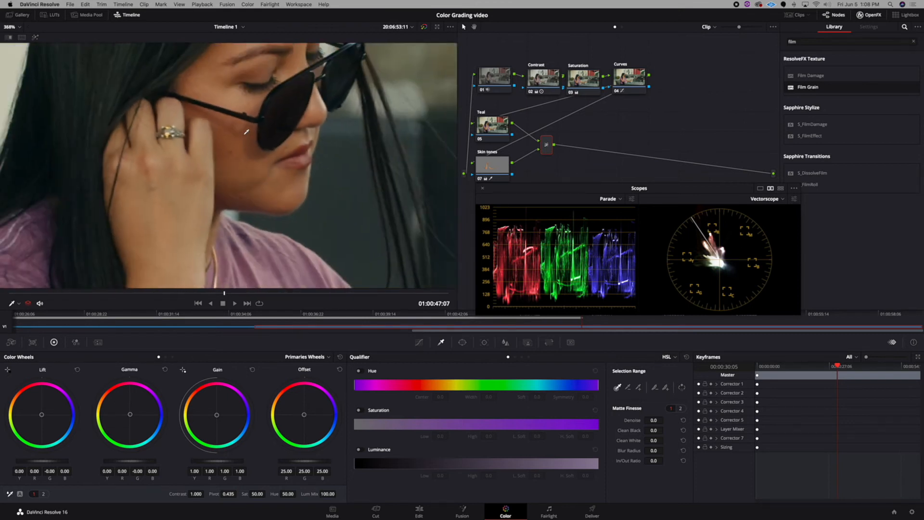
scroll(247, 132, up, 6)
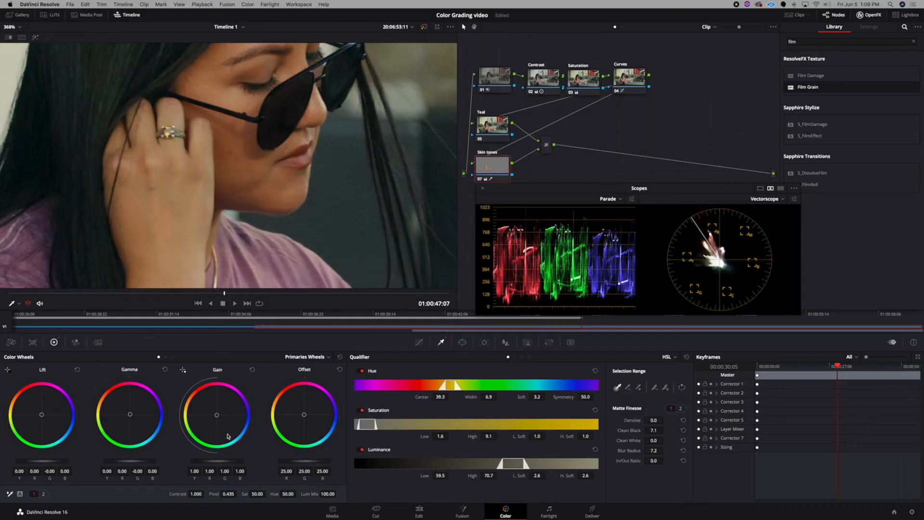
click(36, 37)
click(36, 38)
scroll(242, 234, up, 3)
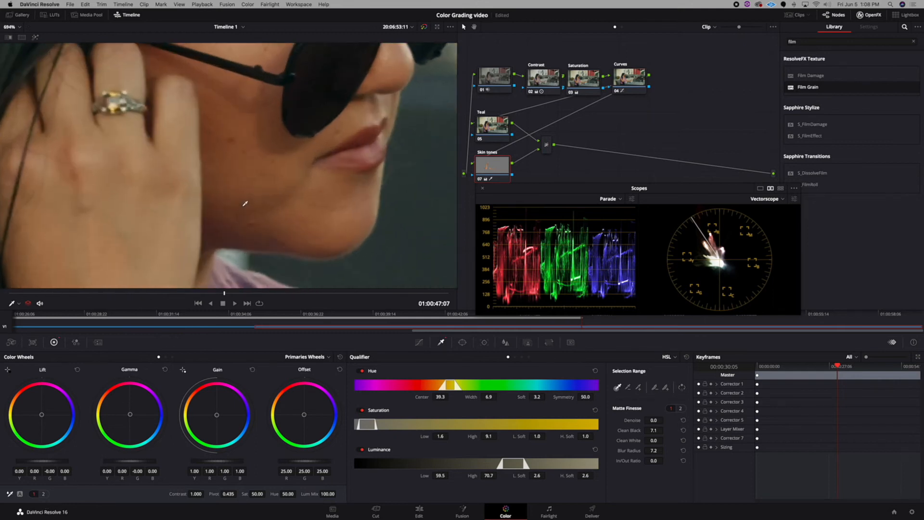
Step: Try Midtone Detail at 100 on the Skin tones node, and lower it to -21 to soften the skin
click(43, 495)
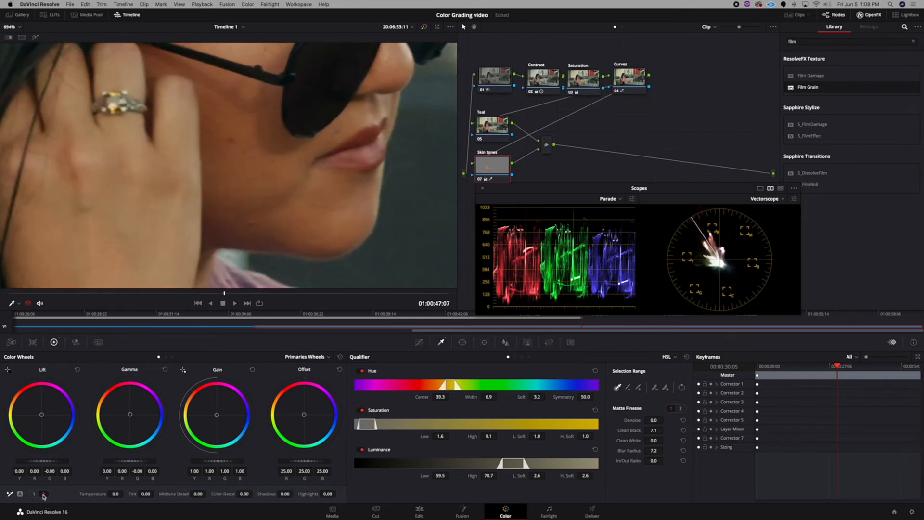
click(198, 494)
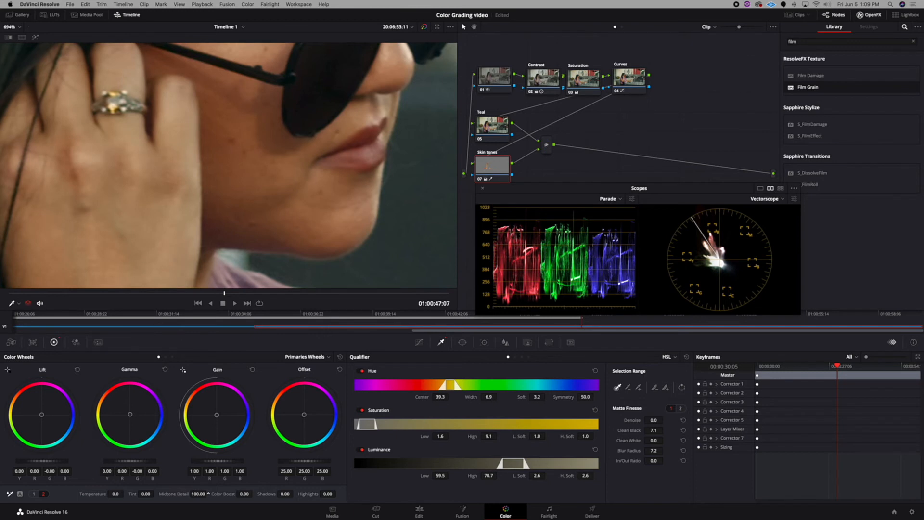
drag(198, 494, 90, 494)
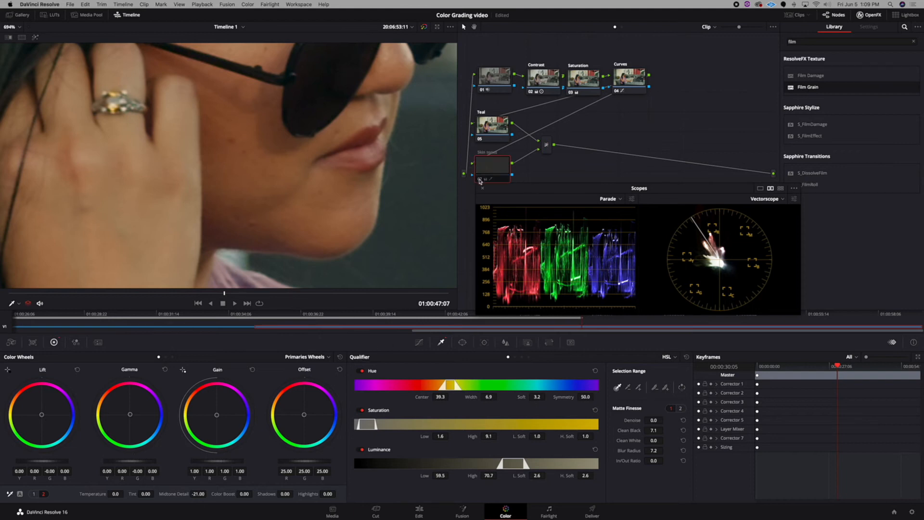
Step: Inspect the softened skin texture at high zoom and fine-tune the Skin tones node's Midtone Detail to -22
scroll(289, 180, up, 5)
scroll(288, 179, up, 2)
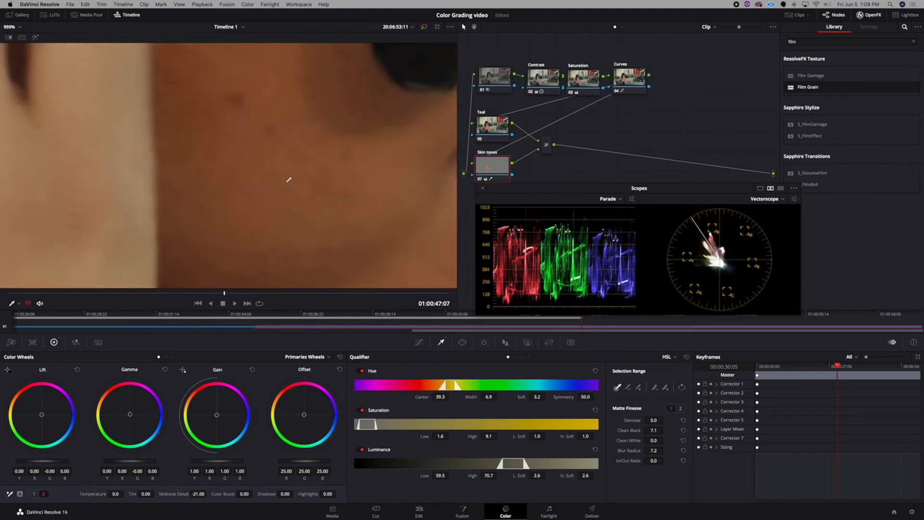
scroll(289, 180, down, 1)
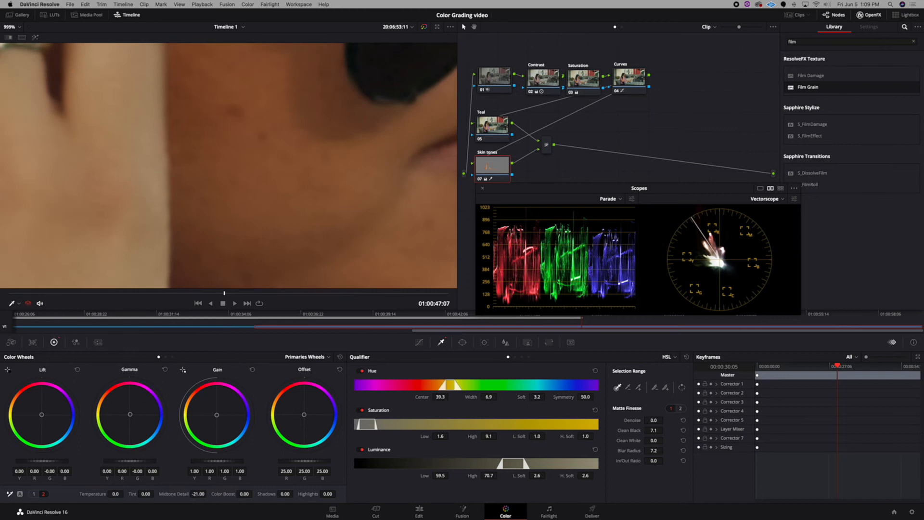
mouse_move(198, 494)
mouse_down()
mouse_move(207, 494)
mouse_move(191, 494)
mouse_up()
Step: Move the Skin tones node up closer beneath the Teal node, and review the softened skin in the wider shot
scroll(328, 171, down, 10)
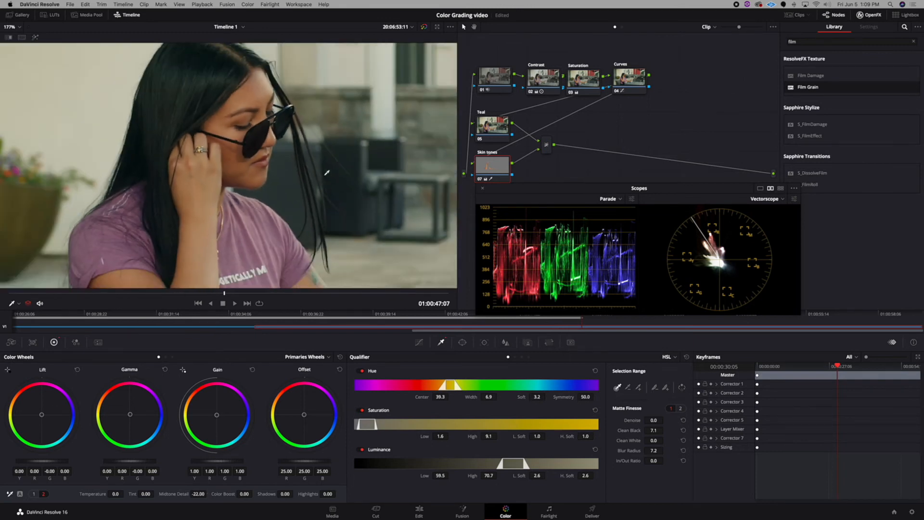
scroll(308, 176, up, 2)
drag(492, 168, 492, 160)
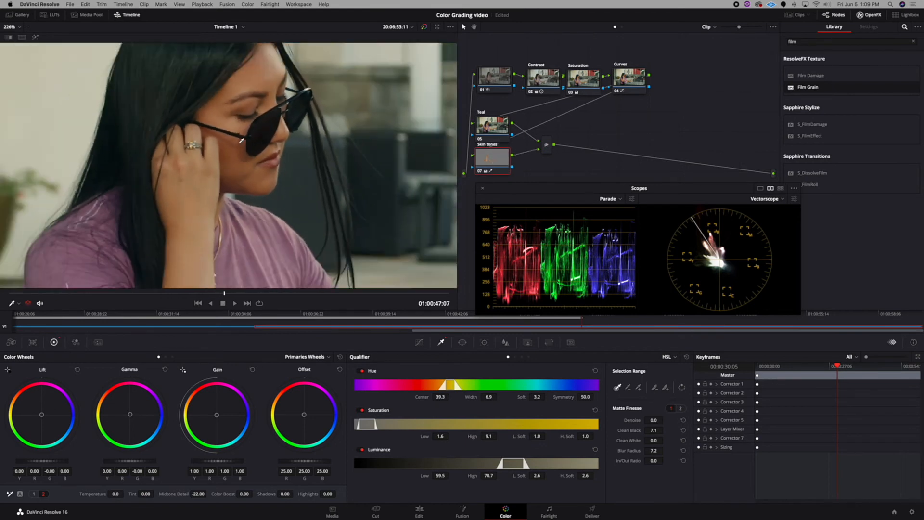
scroll(245, 138, down, 5)
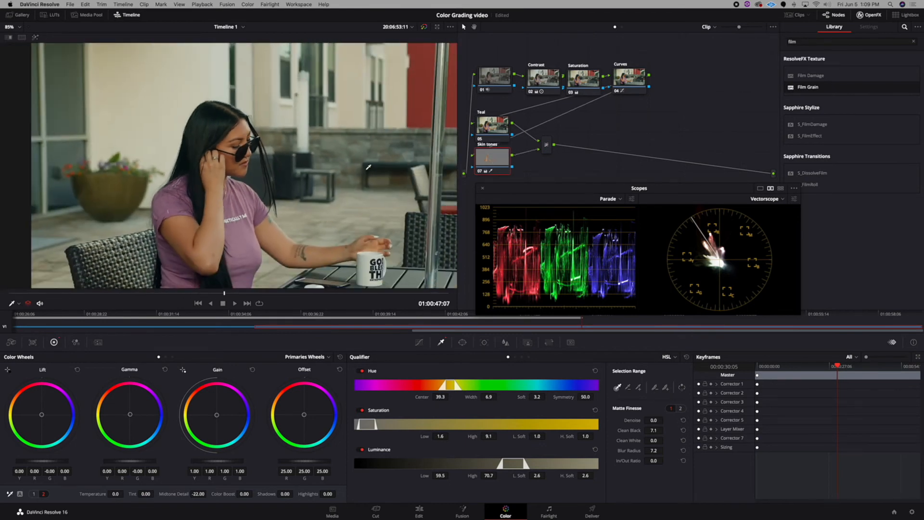
Step: Compare the full graded shot with the ungraded original by bypassing and restoring the color grades
scroll(368, 168, down, 2)
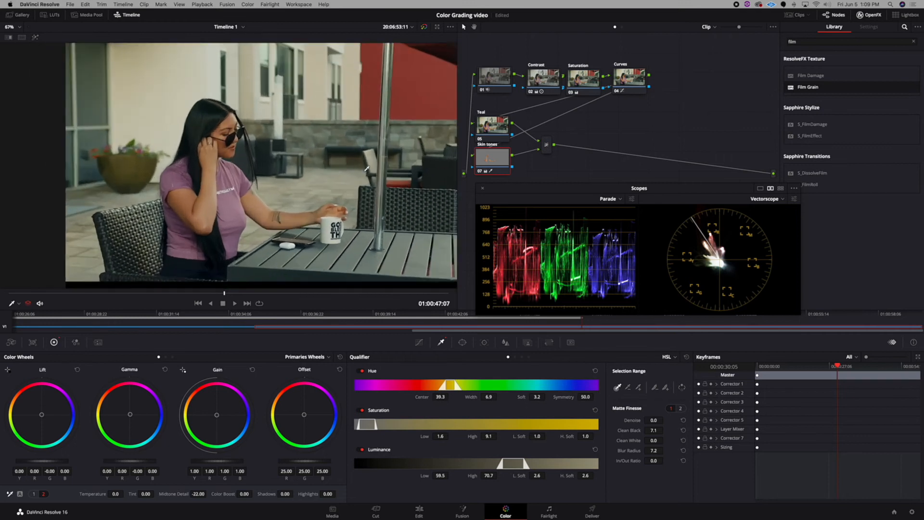
scroll(367, 169, down, 2)
click(424, 26)
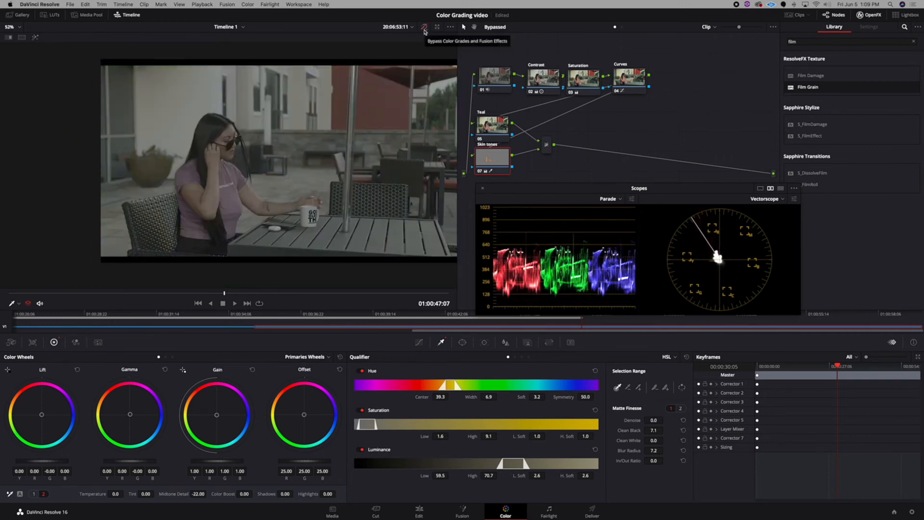
click(424, 28)
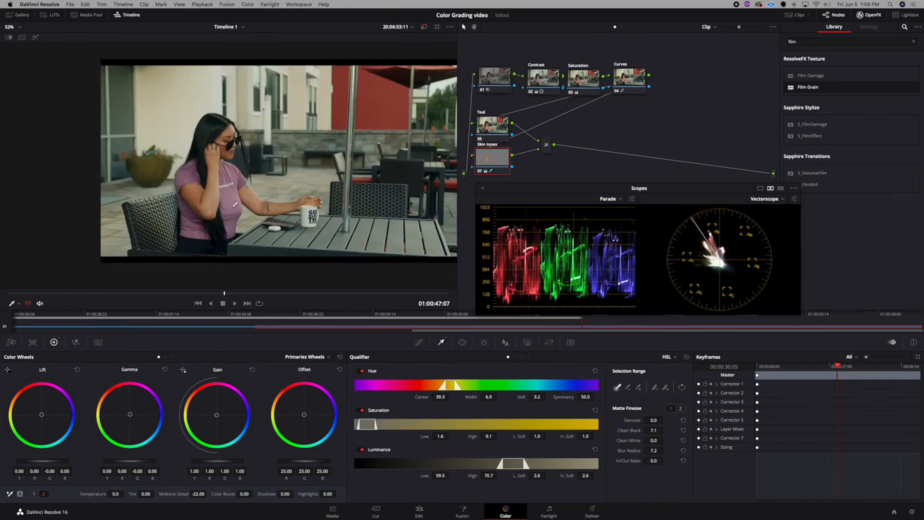
scroll(368, 164, up, 4)
scroll(369, 163, down, 2)
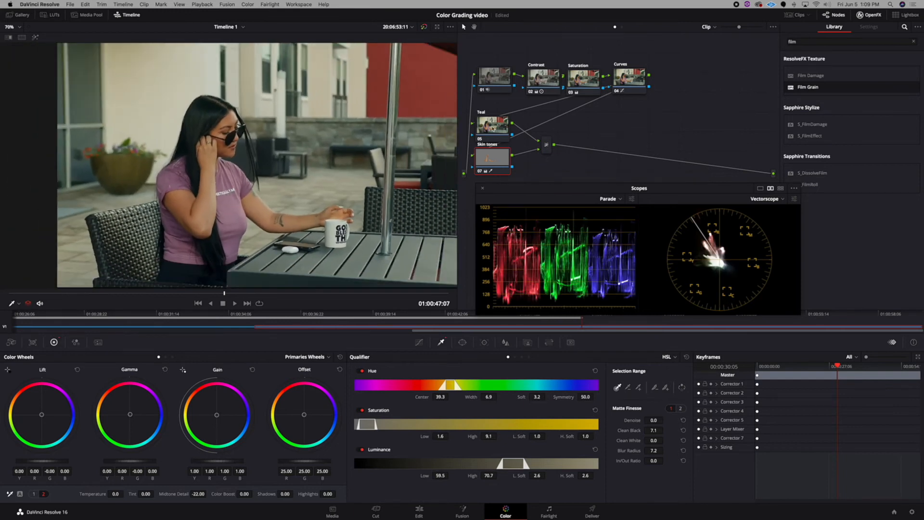
Step: Move the Teal node slightly up from the Skin tones node, and label the first node Noise Reduction
click(494, 128)
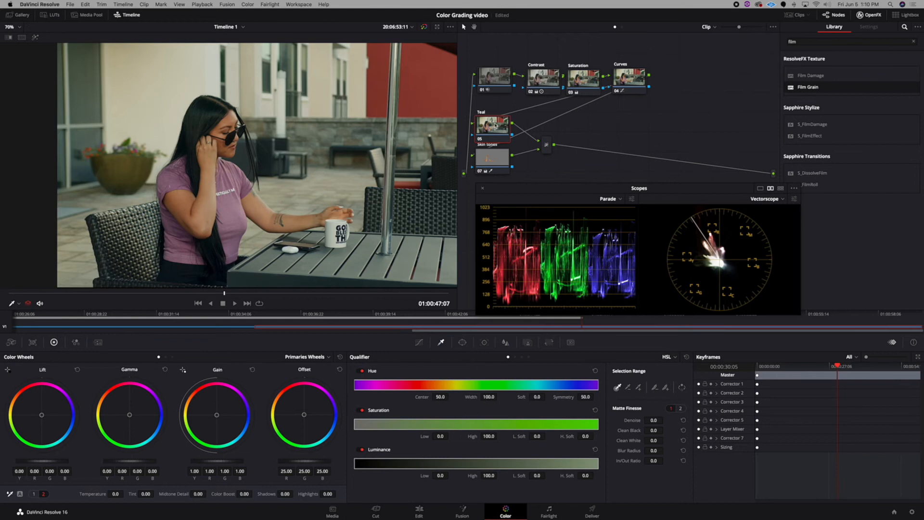
drag(496, 126, 495, 121)
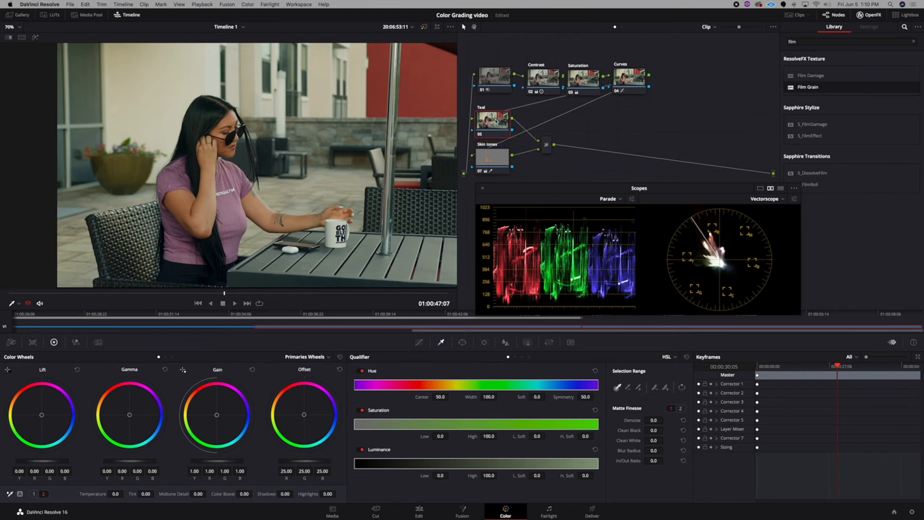
click(497, 83)
right_click(497, 81)
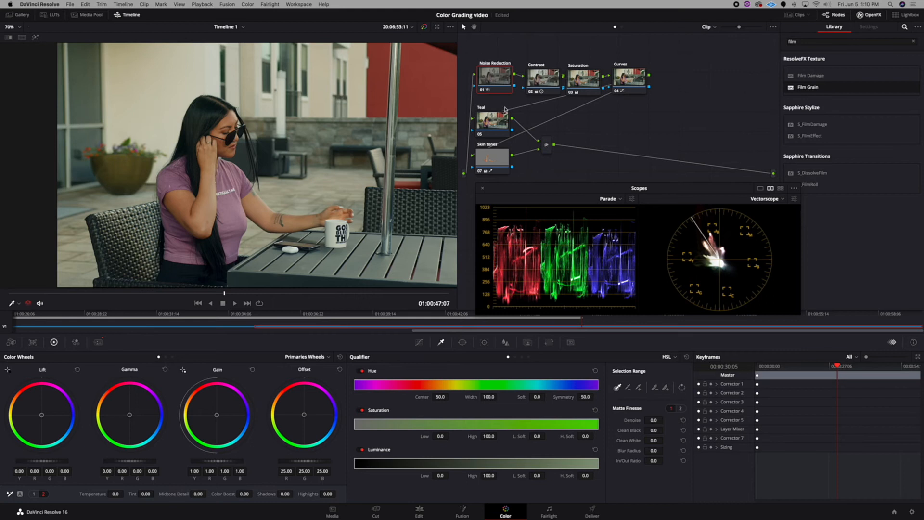
Step: Nudge the Teal node into line beneath the Noise Reduction node, and unlink its custom curves to edit only the red channel
click(506, 116)
drag(508, 126, 511, 126)
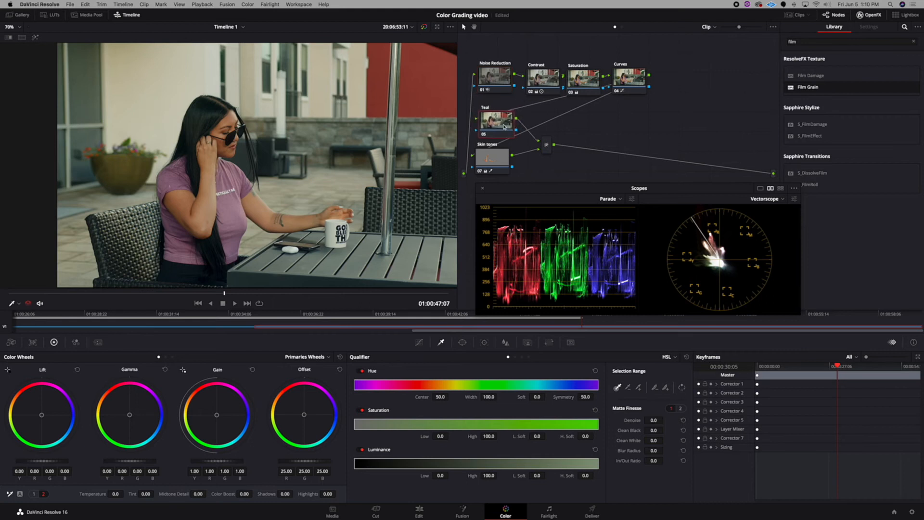
click(419, 342)
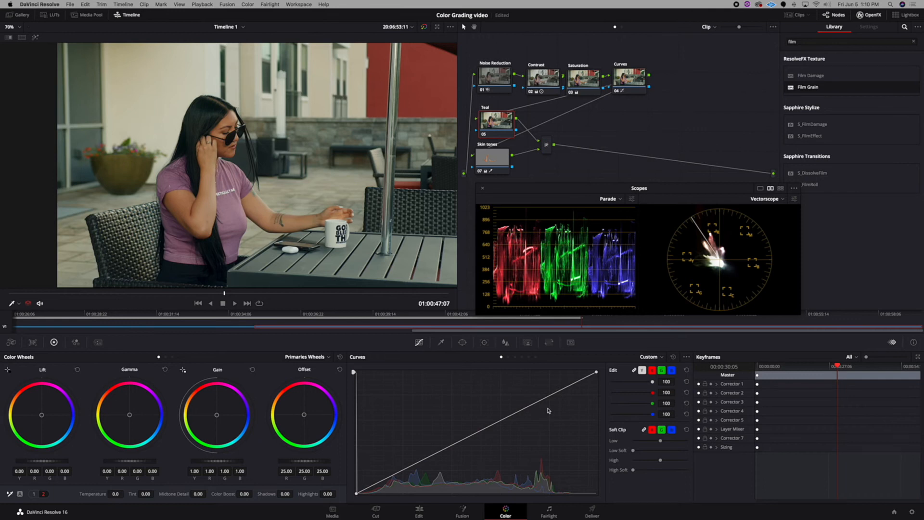
click(634, 370)
click(652, 370)
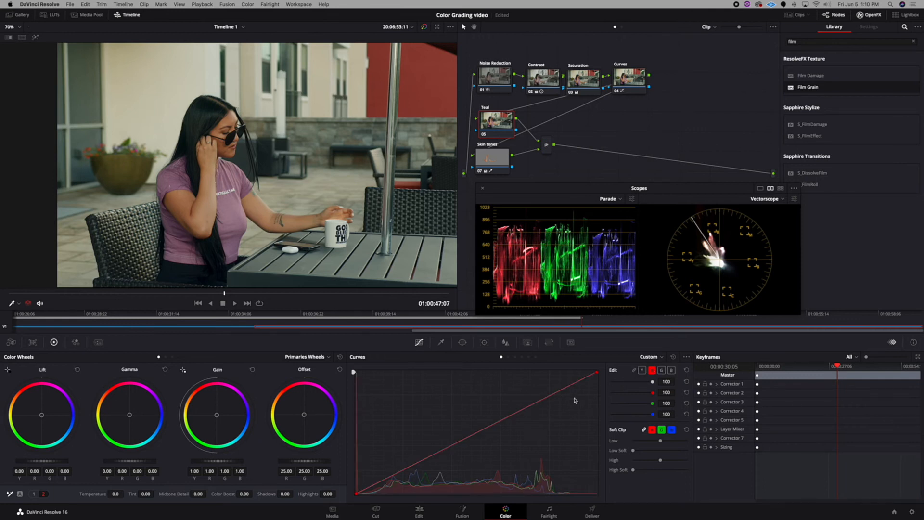
Step: Try lowering the highlight endpoint of the Teal node's red curve to shift the image towards teal, and return it to full height
scroll(308, 176, down, 3)
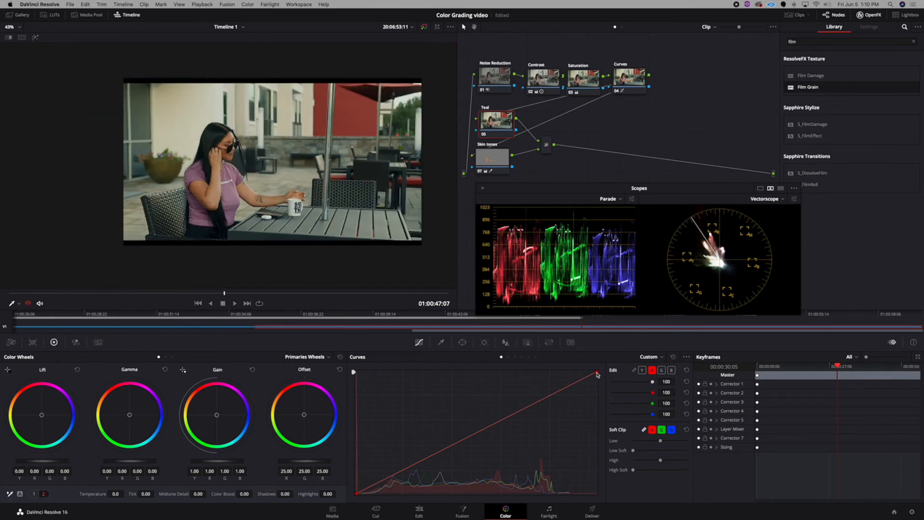
drag(597, 373, 598, 383)
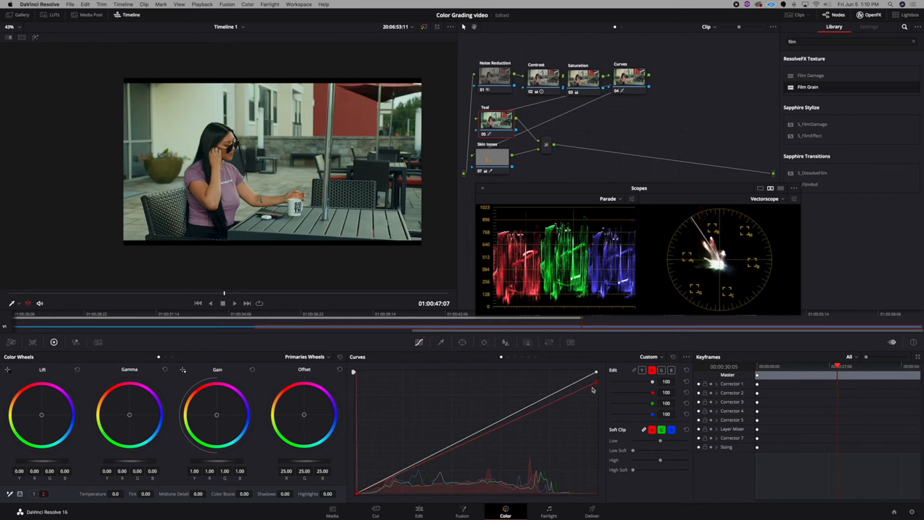
drag(597, 383, 598, 384)
mouse_move(598, 385)
mouse_down()
mouse_move(616, 513)
mouse_move(615, 381)
mouse_up()
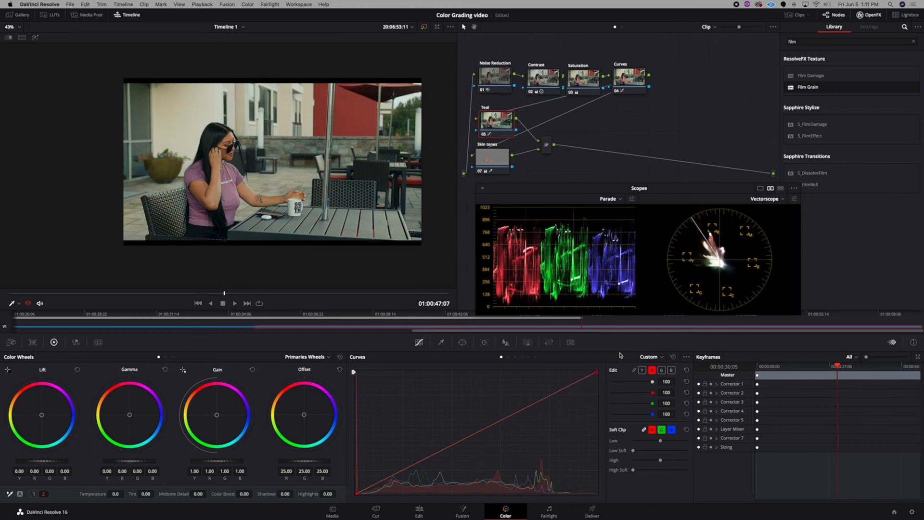
Step: Lower the highlight endpoint of the Teal node's red curve slightly to give the image a teal cast
click(495, 159)
click(497, 129)
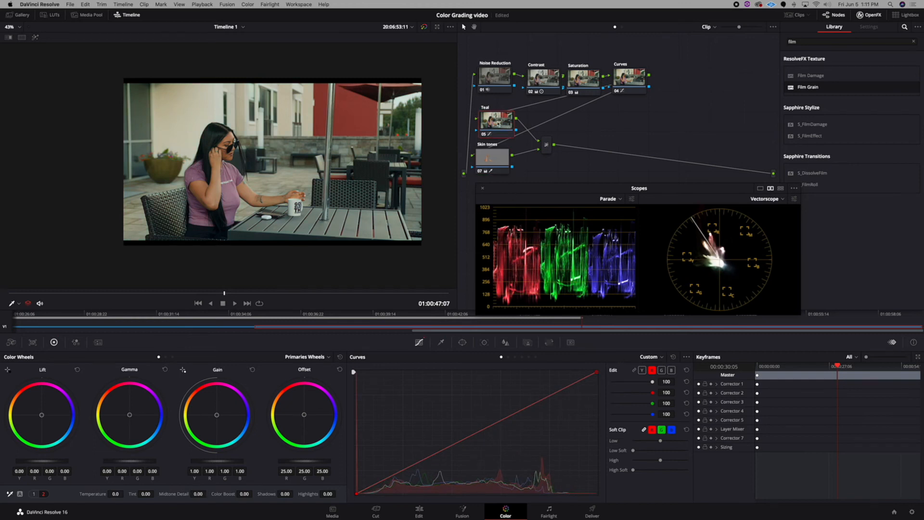
click(597, 374)
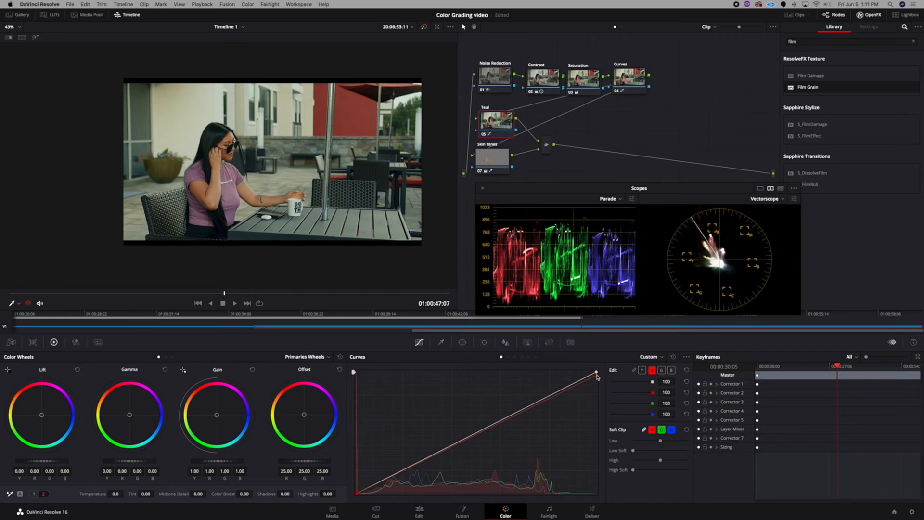
drag(597, 374, 599, 380)
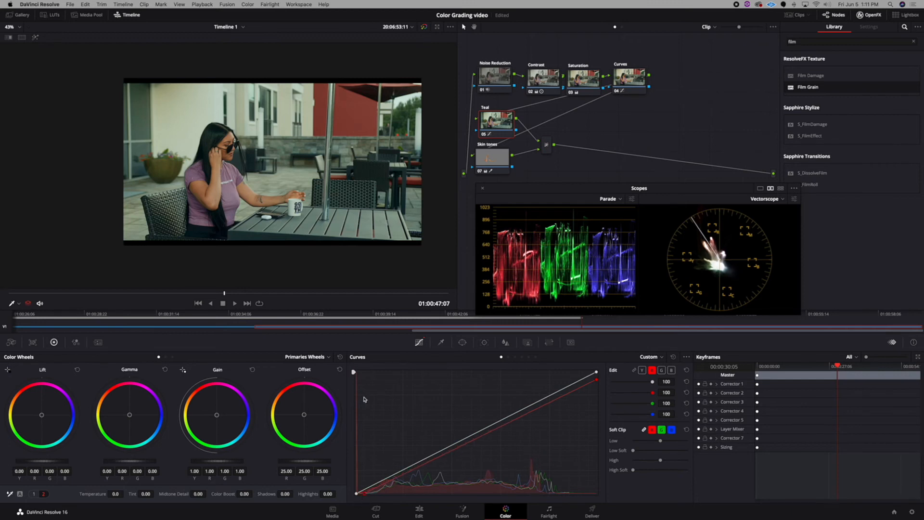
Step: Align the Skin tones node directly beneath the Teal node and bring the two closer together
click(485, 135)
click(484, 136)
click(484, 136)
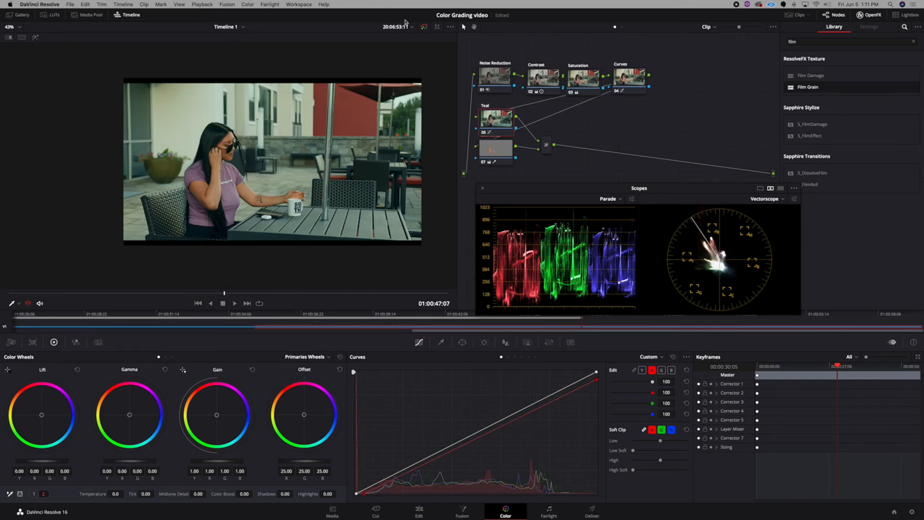
Step: Review the teal look against the original by toggling the grade bypass, and check the whole frame at a smaller size
click(423, 27)
click(423, 27)
click(423, 27)
click(423, 28)
scroll(228, 165, down, 3)
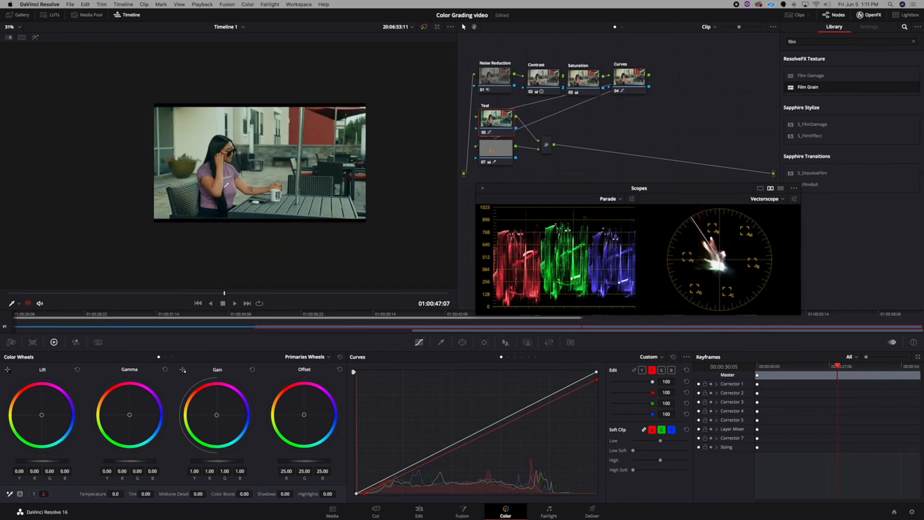
scroll(226, 185, up, 2)
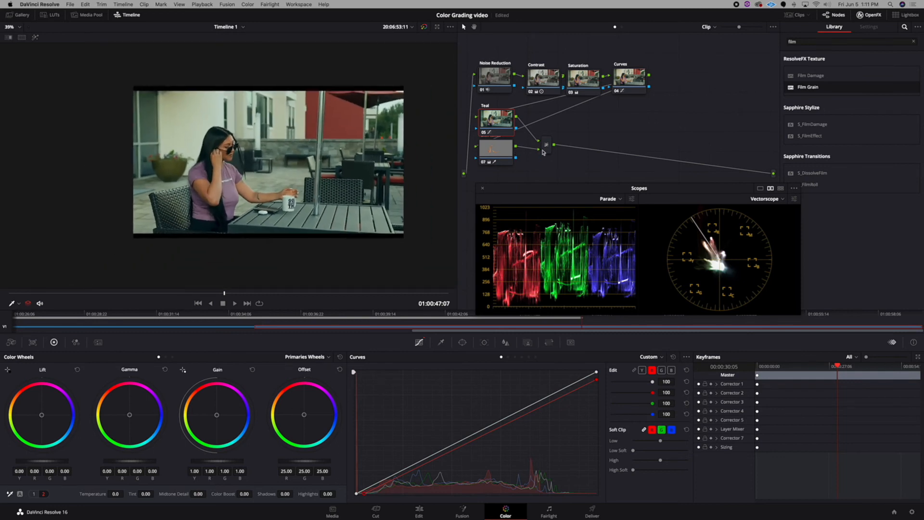
Step: Move the Layer Mixer node closer to the Teal and Skin tones nodes, and add a serial node after it
drag(546, 146, 537, 143)
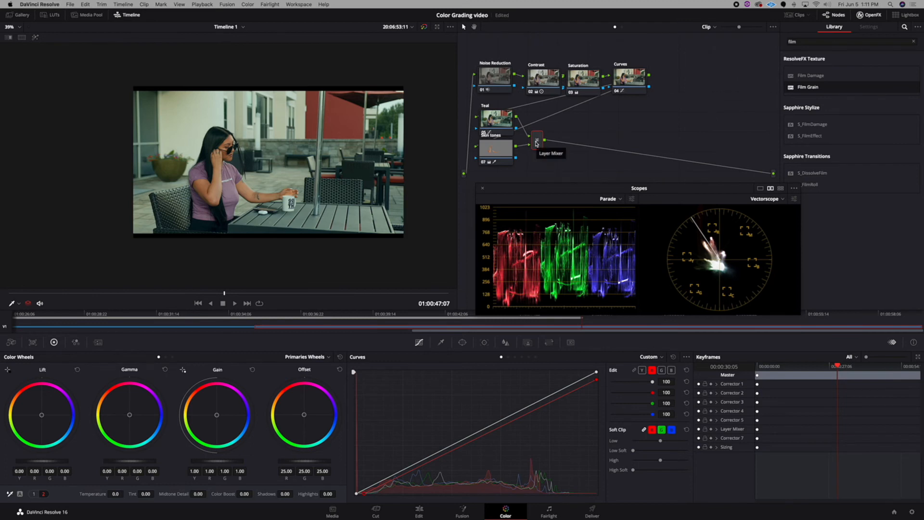
drag(537, 143, 540, 136)
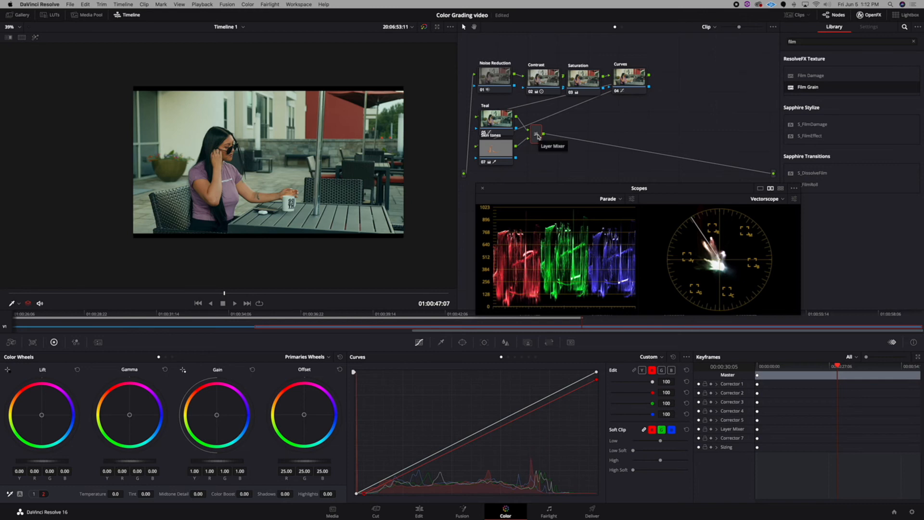
key(alt+s)
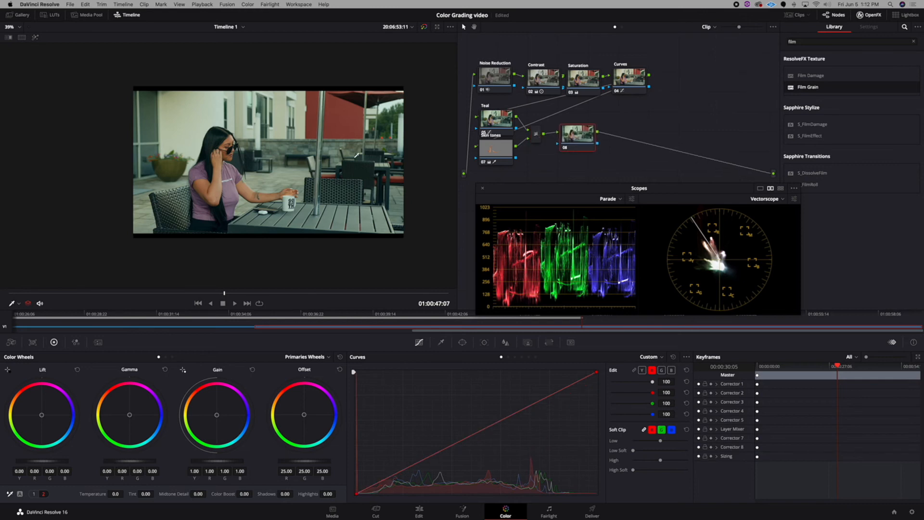
Step: Add a circular window to the new serial node and center it over the seated woman, at about pan 43.21 and tilt 47.70
scroll(236, 154, up, 5)
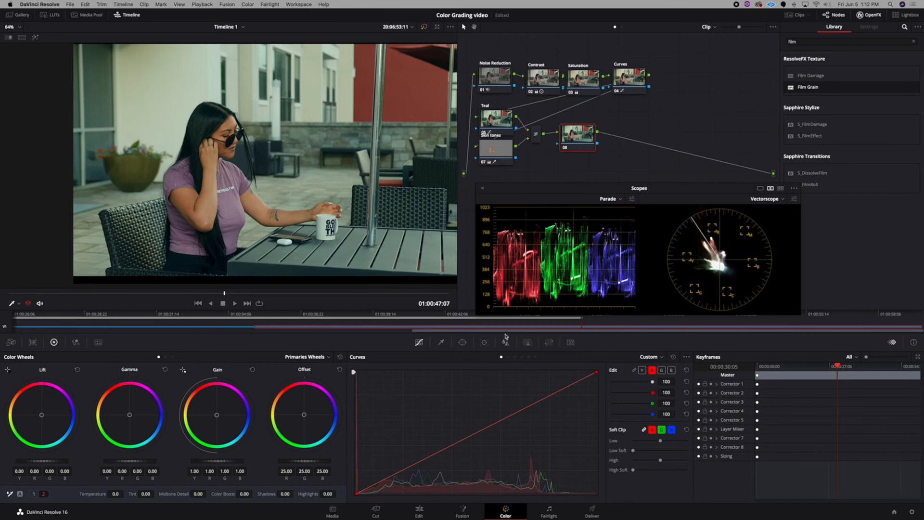
click(462, 342)
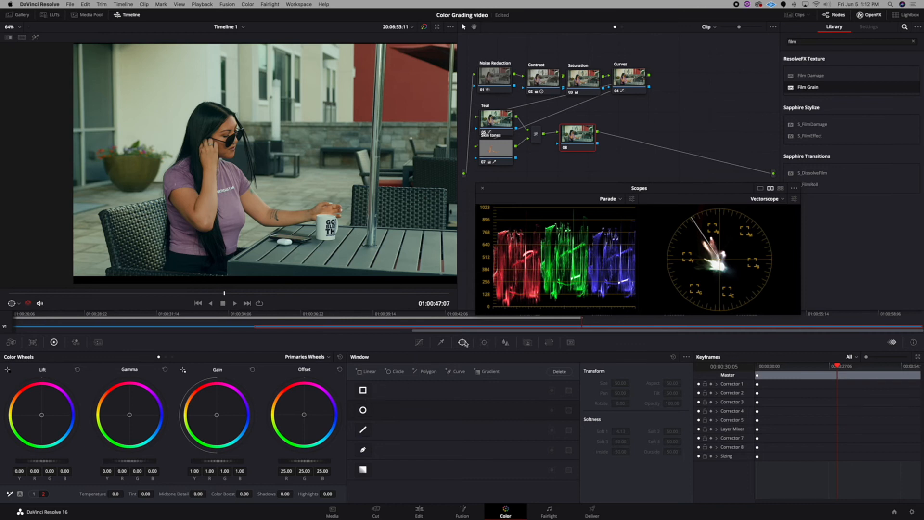
click(363, 409)
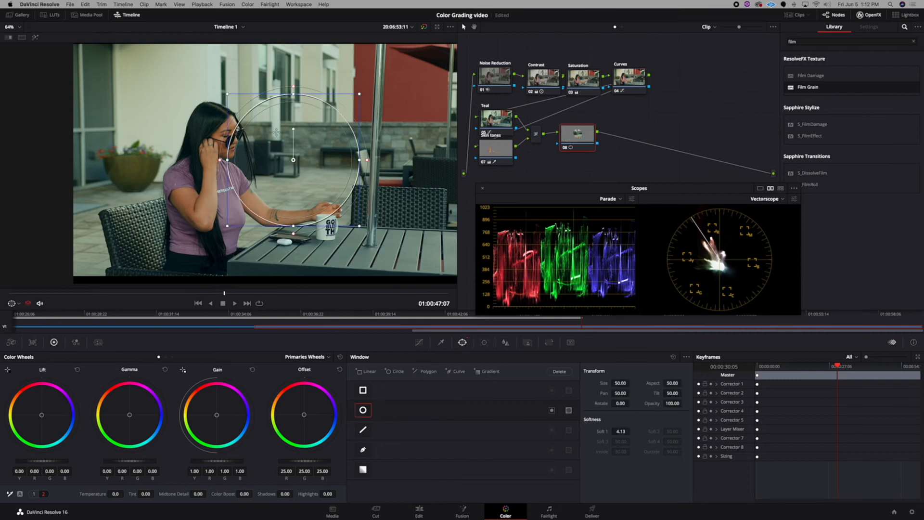
drag(293, 159, 230, 181)
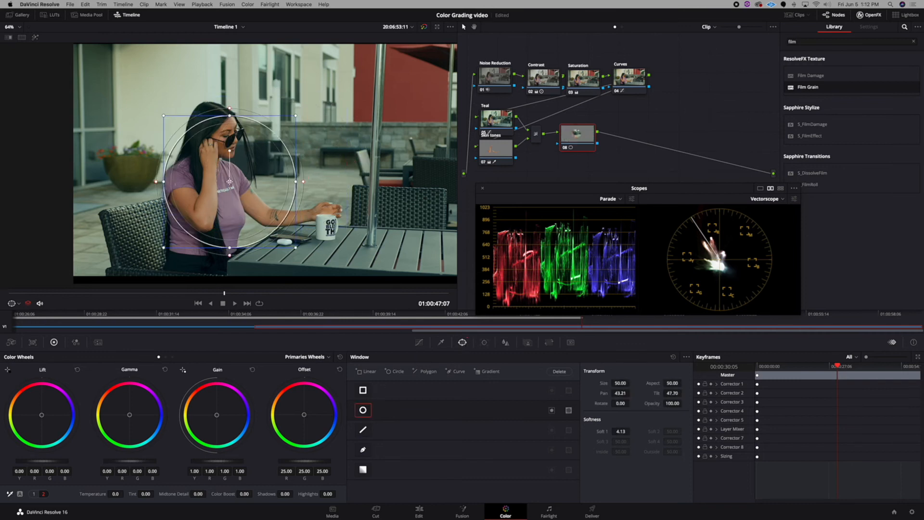
Step: Stretch the circle into a tall ellipse, size about 54.84 and aspect about 37.18, and feather it to softness 36 with tilt about 48.45
drag(230, 115, 233, 63)
scroll(233, 63, up, 2)
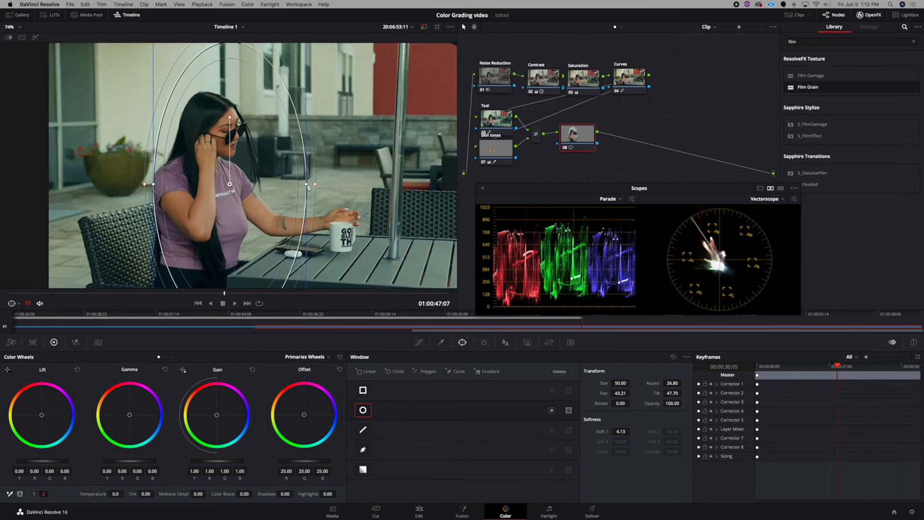
drag(295, 182, 335, 184)
scroll(292, 184, down, 4)
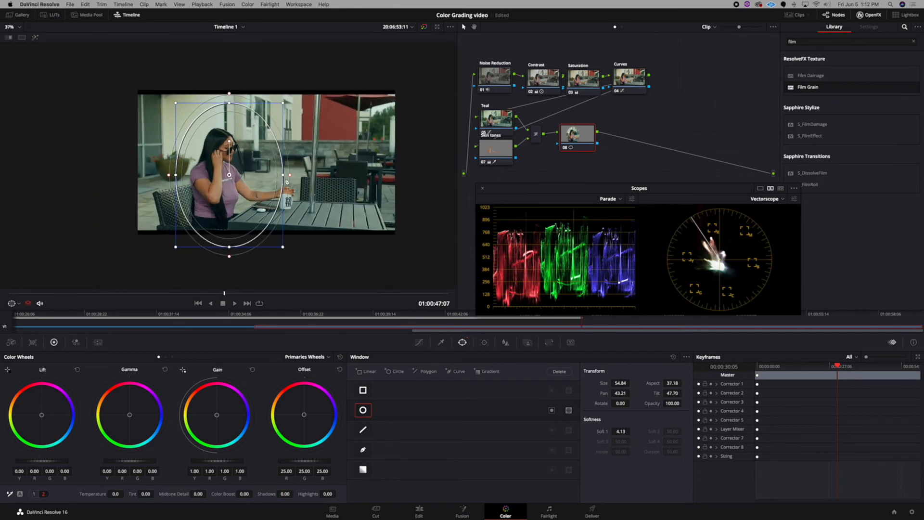
drag(291, 176, 395, 181)
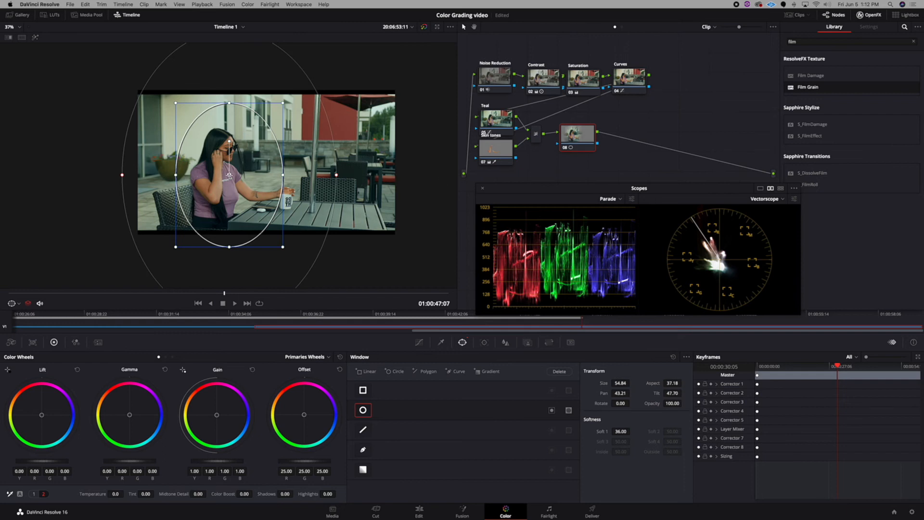
drag(229, 175, 229, 170)
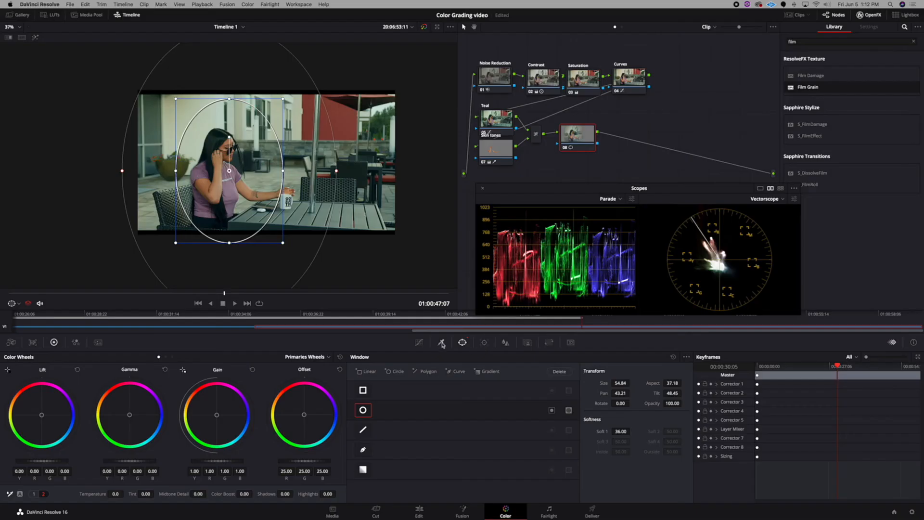
Step: Relink the custom curve channels for the windowed node, and add another serial node placed directly beneath it
click(420, 342)
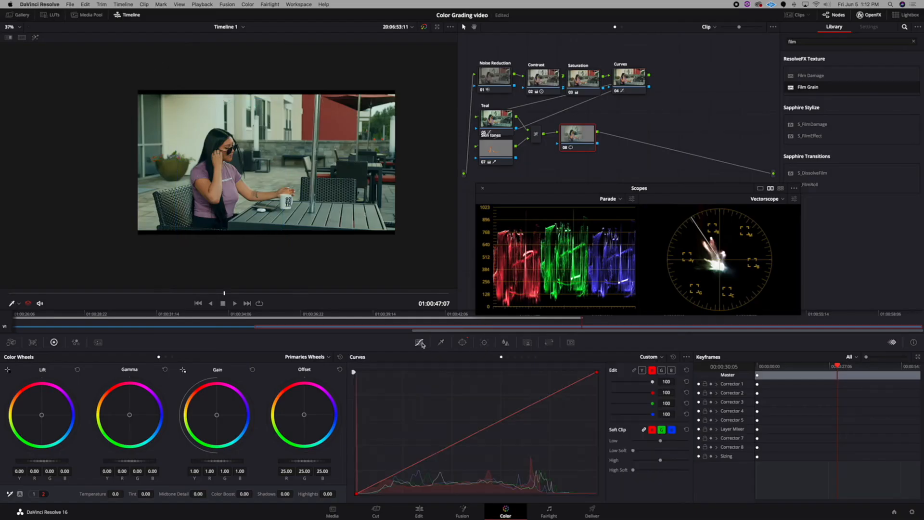
click(634, 371)
drag(578, 141, 577, 138)
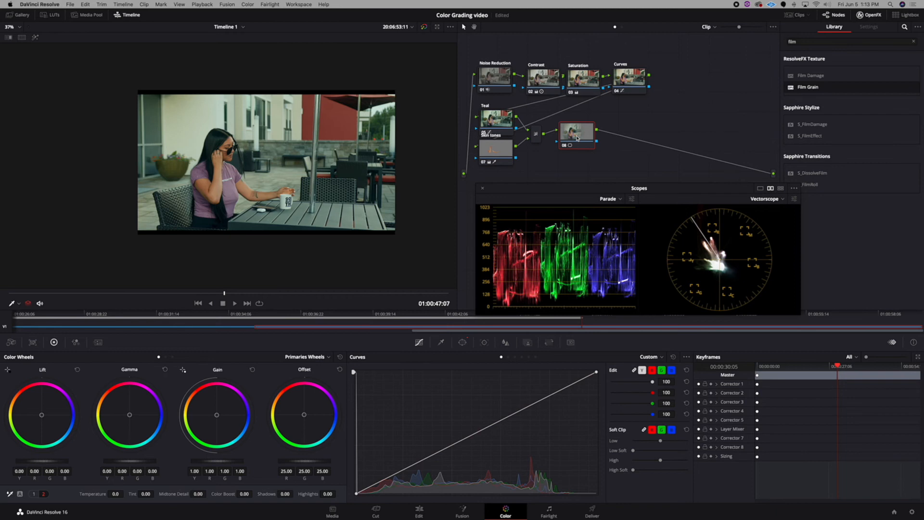
key(alt+s)
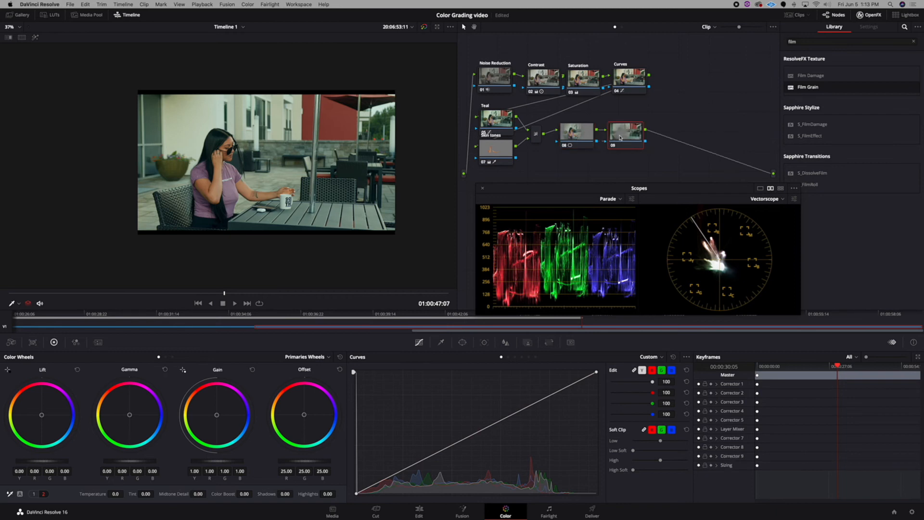
drag(621, 138, 569, 167)
Step: Bring up the Add Outside option for the windowed node, and line up that node with the one beneath it
right_click(588, 131)
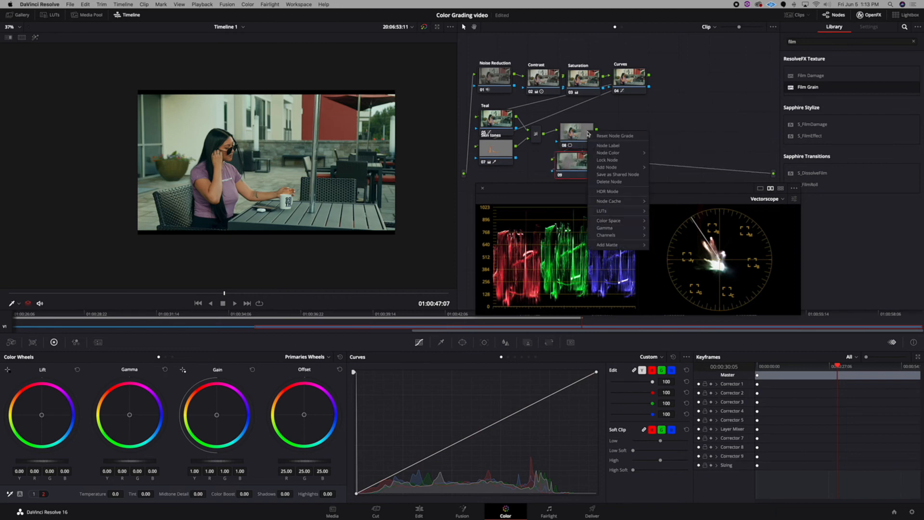
mouse_move(614, 167)
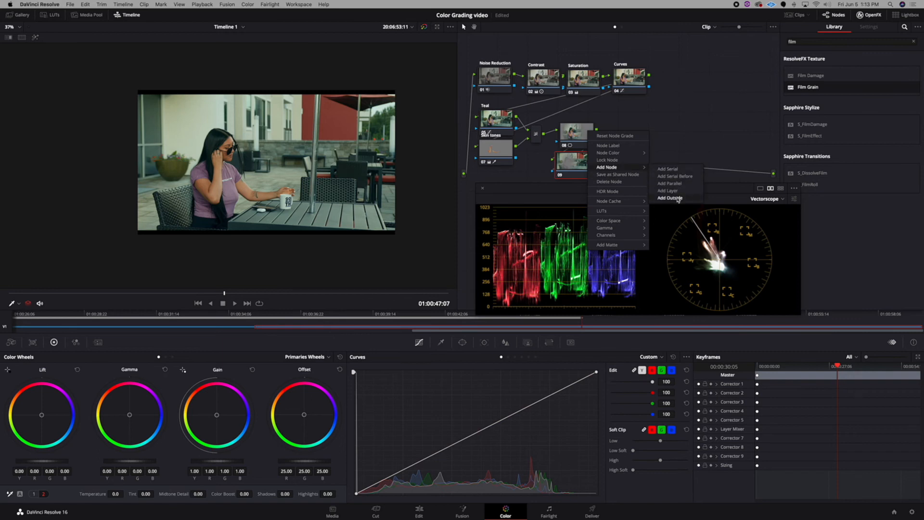
click(567, 166)
drag(568, 165, 574, 168)
drag(577, 132, 578, 126)
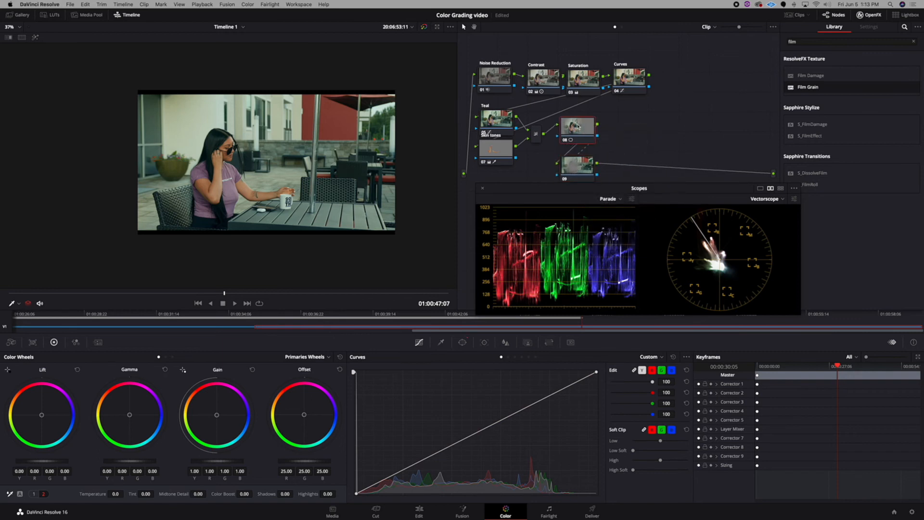
Step: Label the windowed node "inside mask" and the node beneath it "outside mask", keeping the two stacked closely
right_click(579, 127)
click(599, 140)
click(576, 166)
right_click(572, 168)
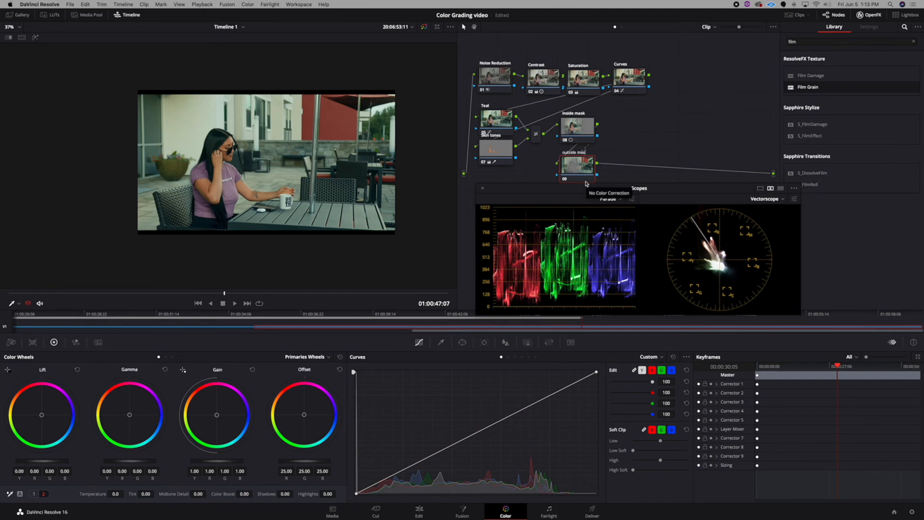
key(Return)
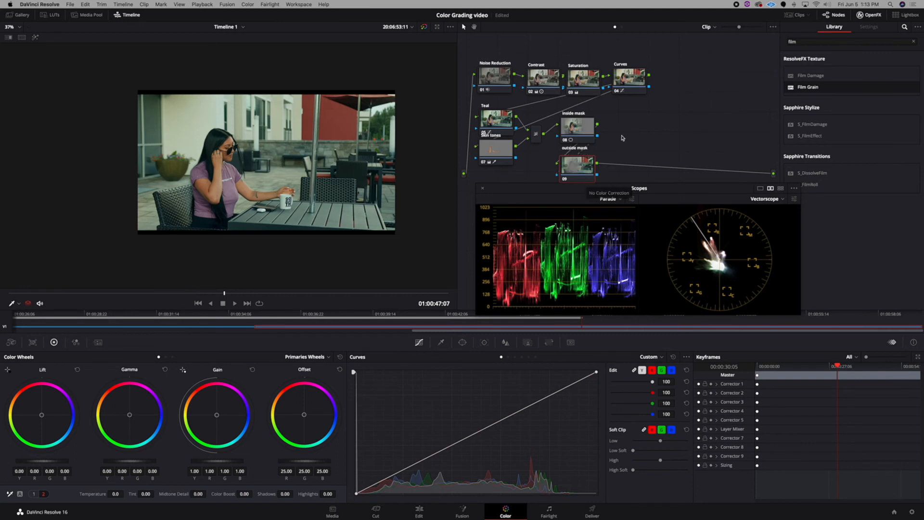
drag(576, 168, 578, 160)
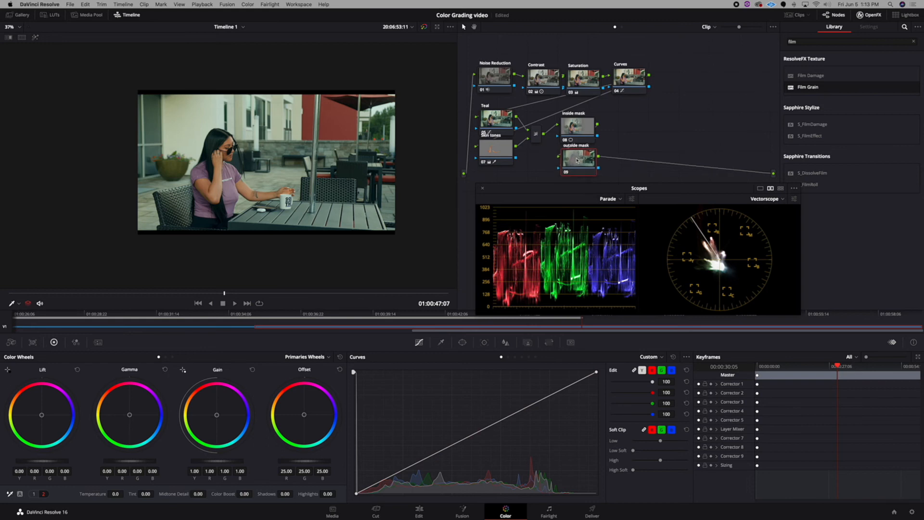
Step: Darken the surroundings slightly by lowering the middle of the custom curve on the outside mask node
click(576, 126)
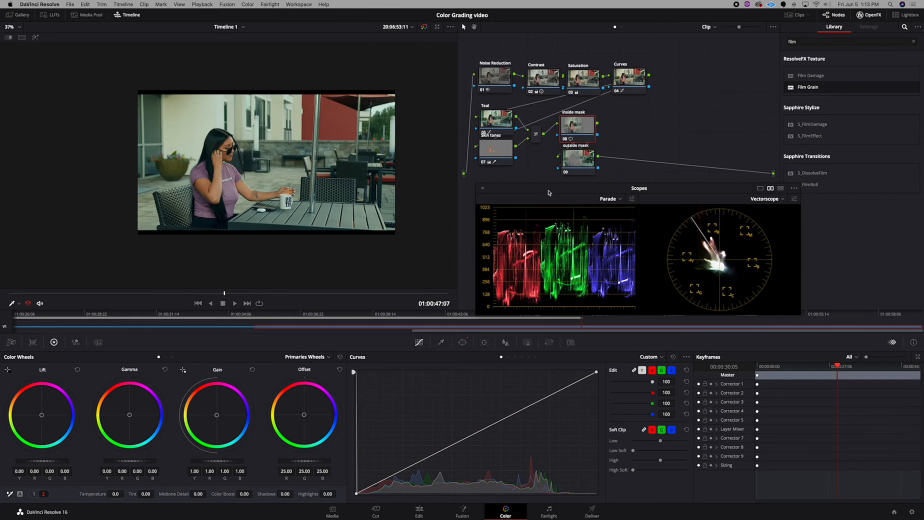
click(581, 160)
drag(580, 159, 582, 163)
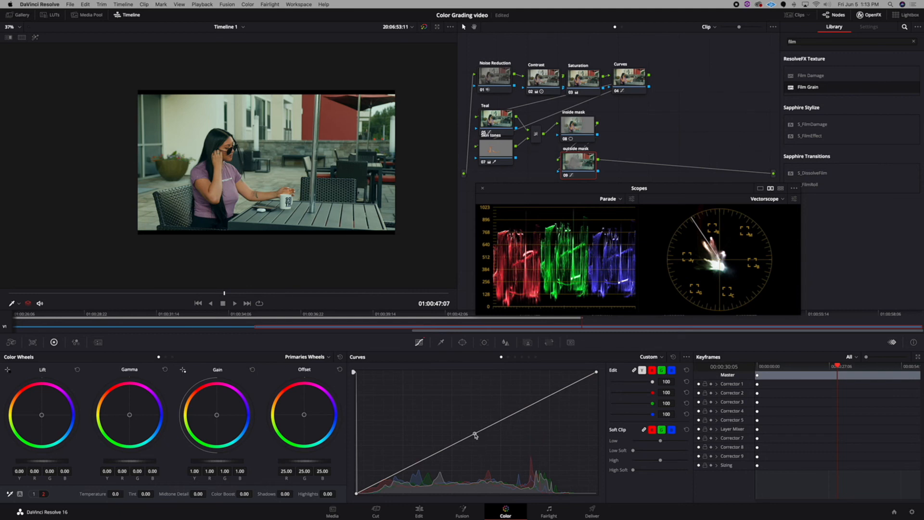
drag(475, 435, 478, 441)
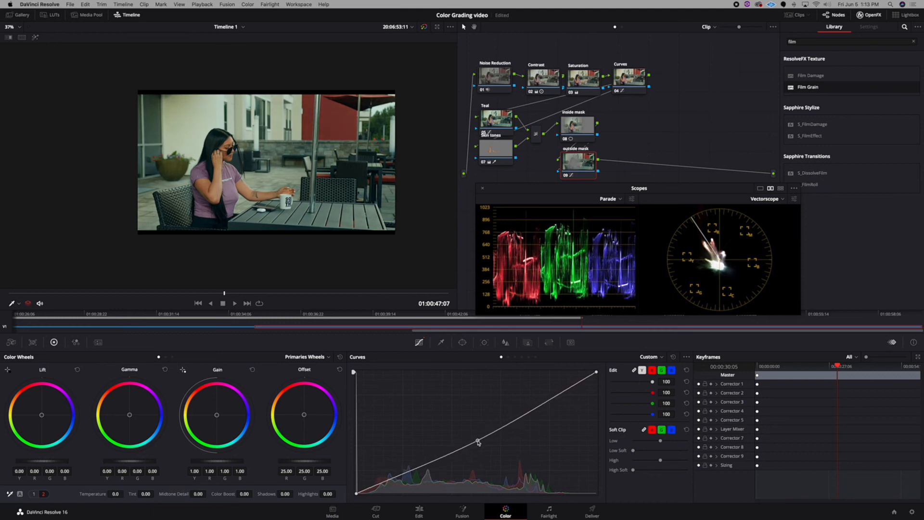
Step: Compare the picture with the outside mask node disabled and enabled, both close up and in full frame
click(566, 176)
click(567, 177)
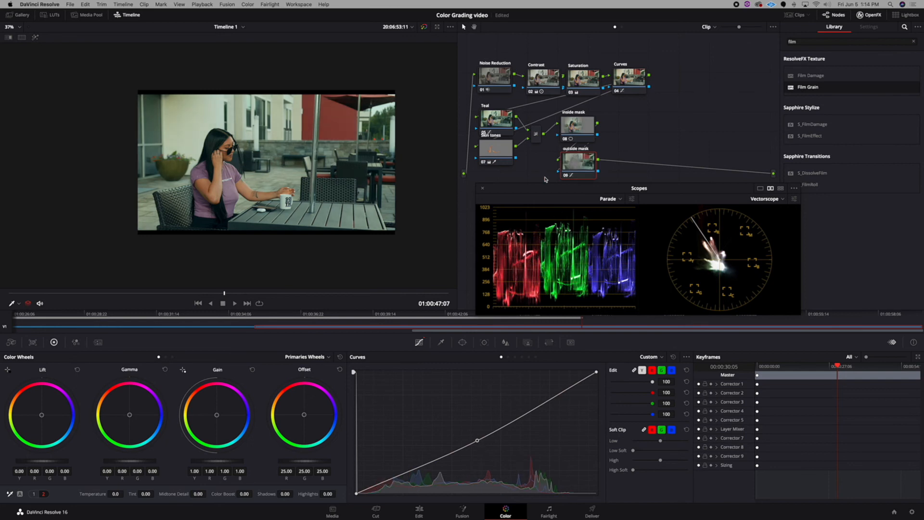
scroll(307, 172, up, 5)
scroll(307, 172, down, 1)
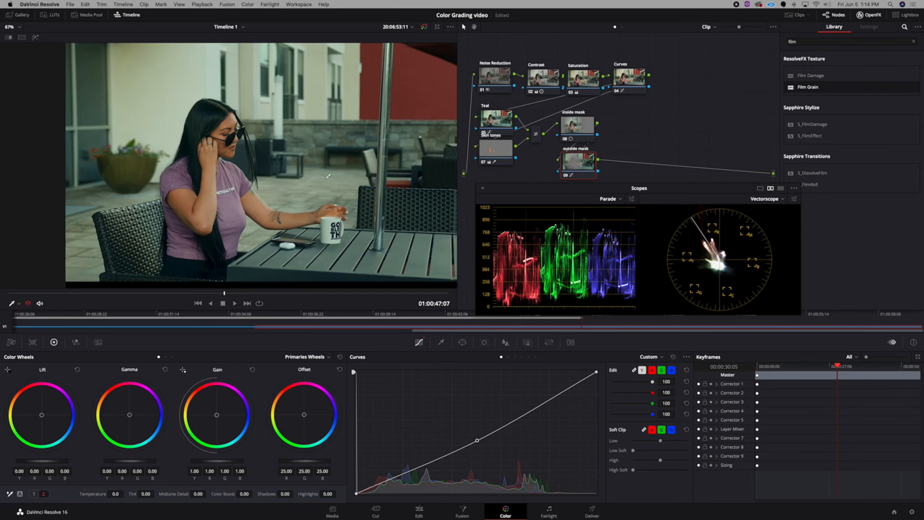
drag(433, 178, 327, 177)
scroll(327, 177, left, 1)
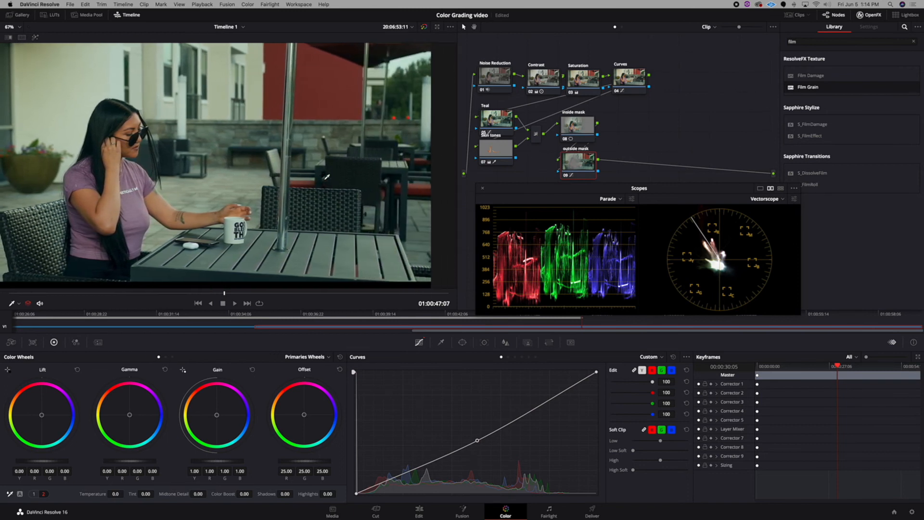
click(566, 176)
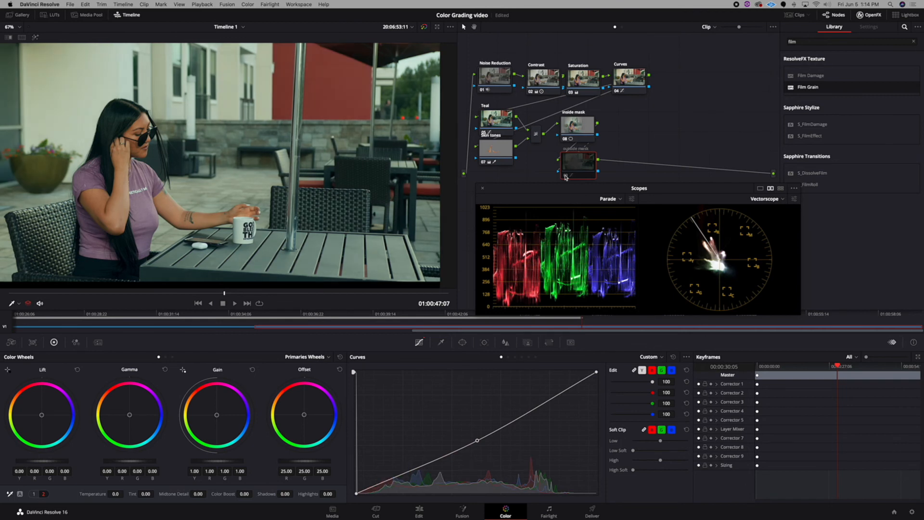
click(566, 176)
scroll(313, 160, down, 5)
scroll(313, 159, up, 2)
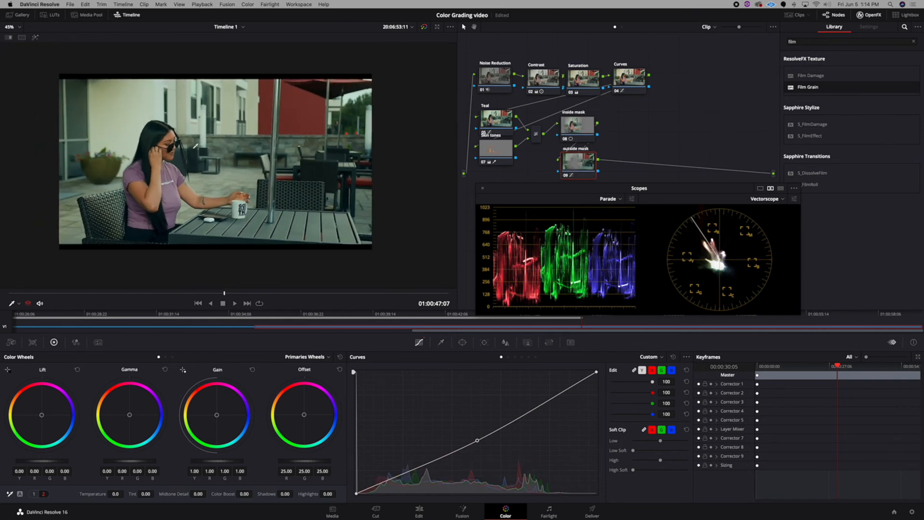
click(566, 177)
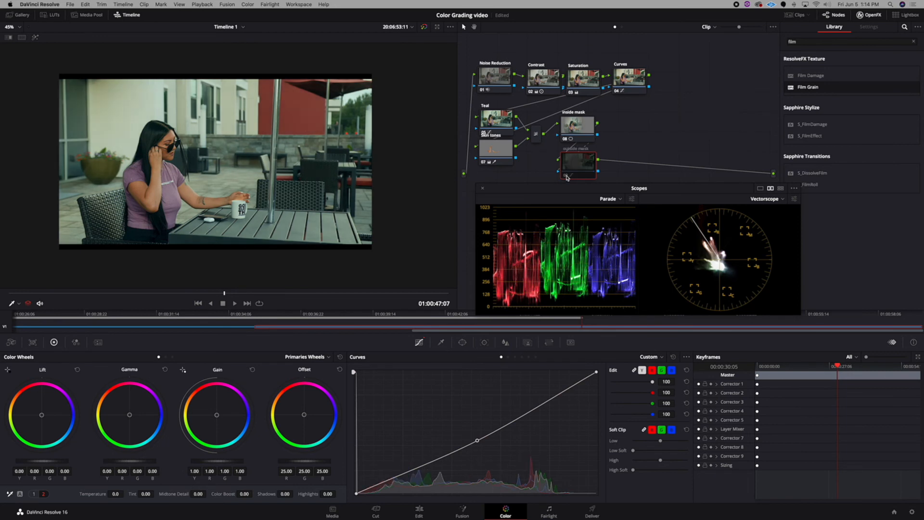
click(567, 177)
Step: Bypass all grades briefly to compare the original image with the graded one
click(575, 132)
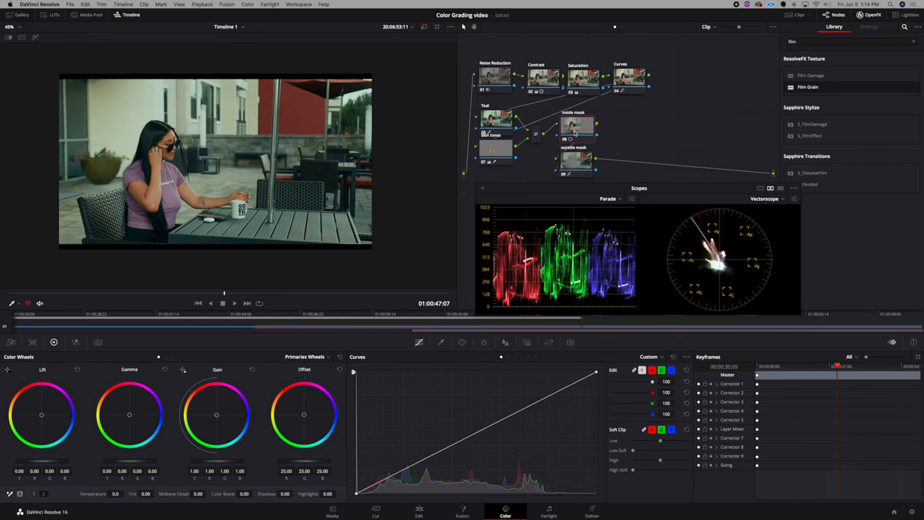
click(423, 28)
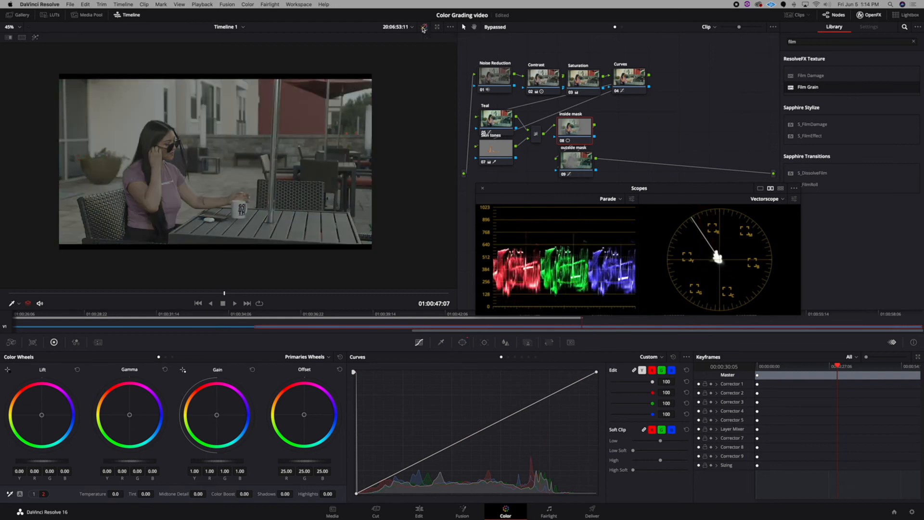
click(424, 27)
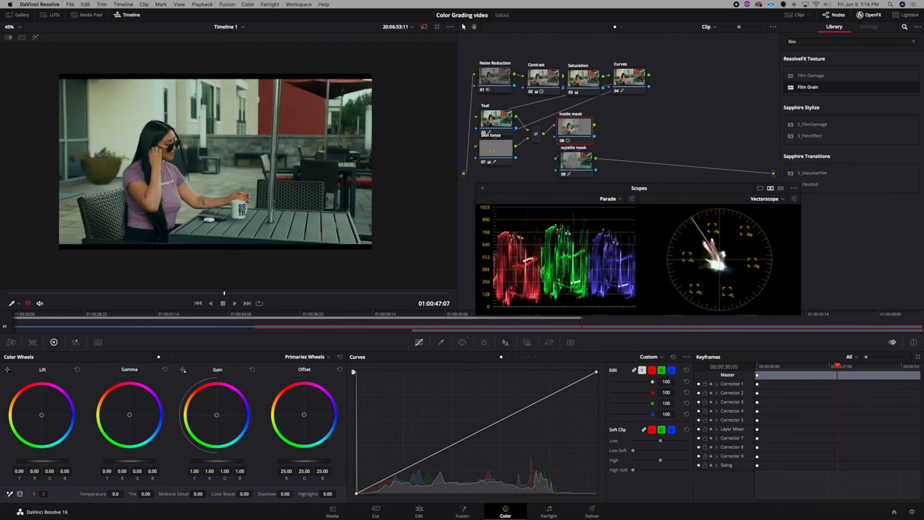
Step: Add a serial node after the outside mask node, move it up slightly and label it "clean up"
click(584, 162)
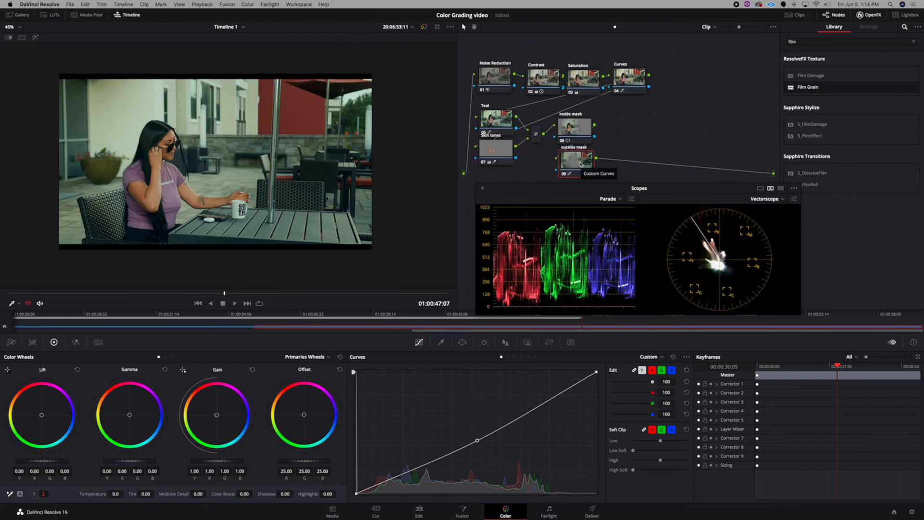
key(alt+s)
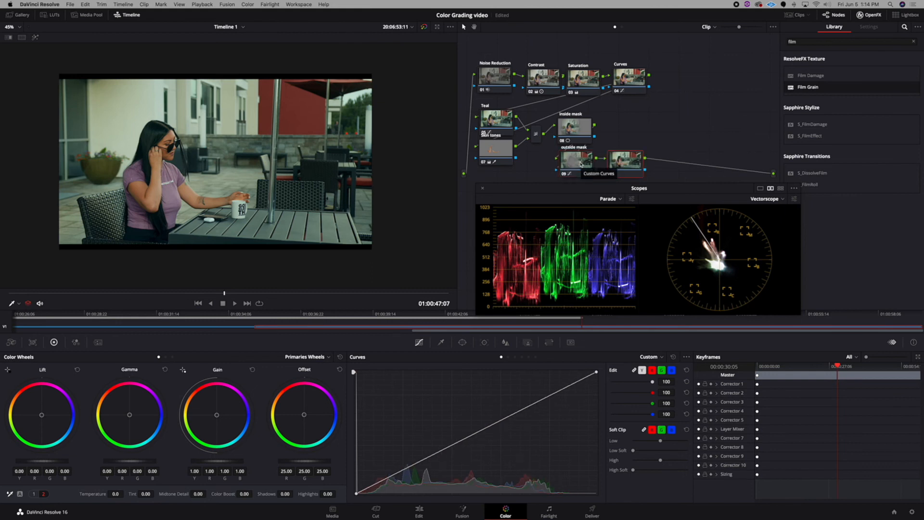
drag(633, 159, 632, 141)
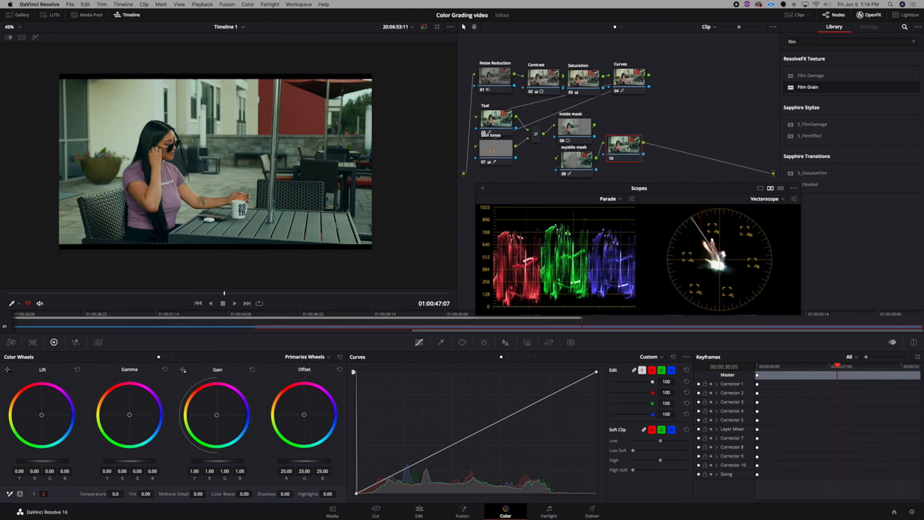
right_click(628, 146)
click(639, 160)
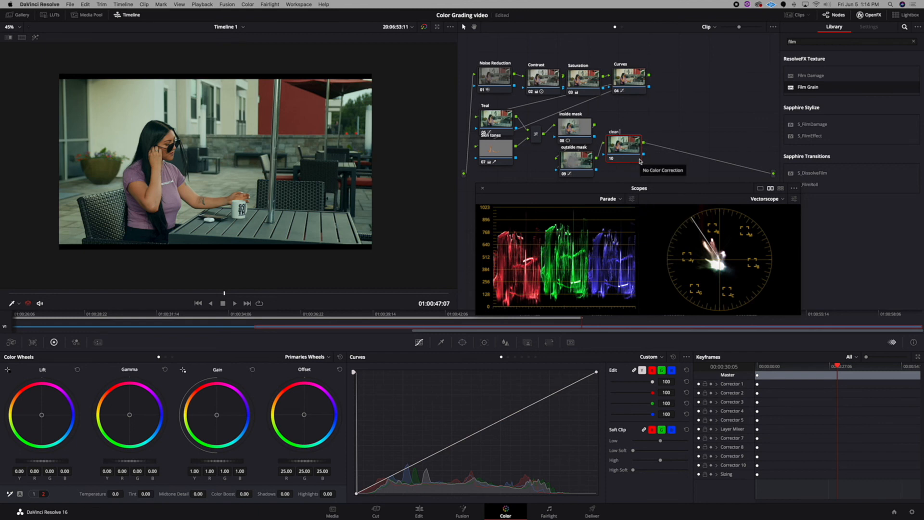
text(clean up)
key(Return)
Step: Move the Scopes window away from the clean up node, and switch the color wheels from Primaries to Log mode
scroll(177, 163, up, 5)
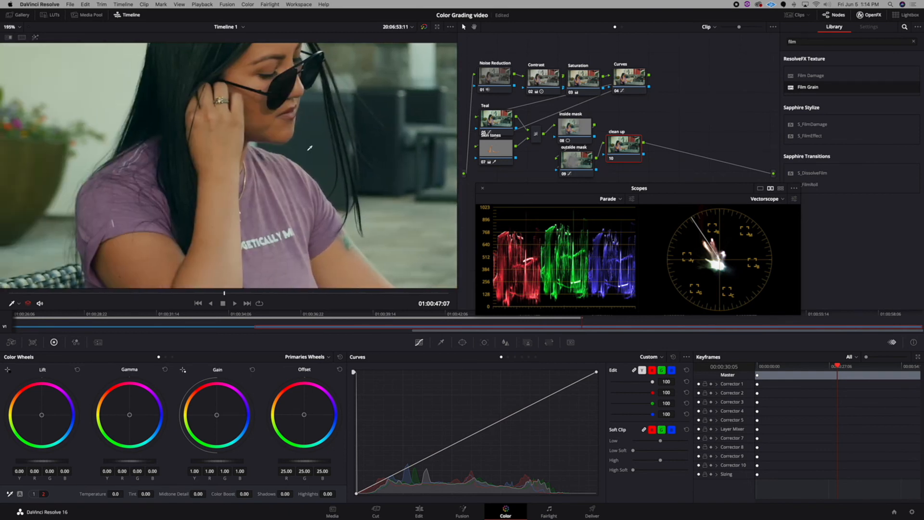
scroll(229, 124, up, 2)
scroll(230, 124, up, 3)
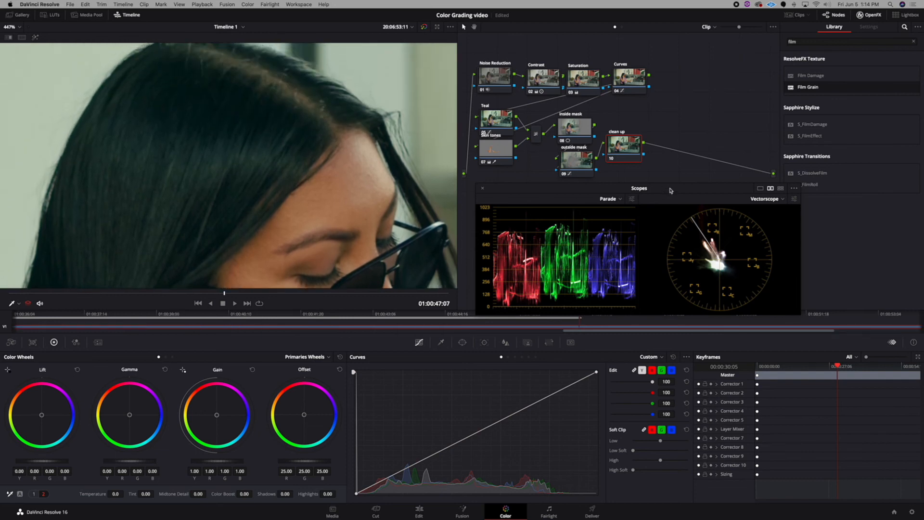
drag(669, 190, 735, 173)
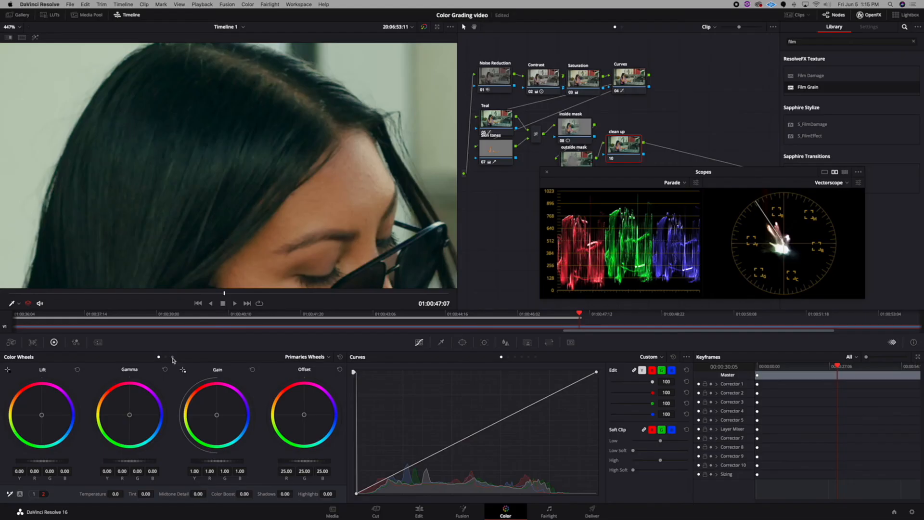
click(172, 357)
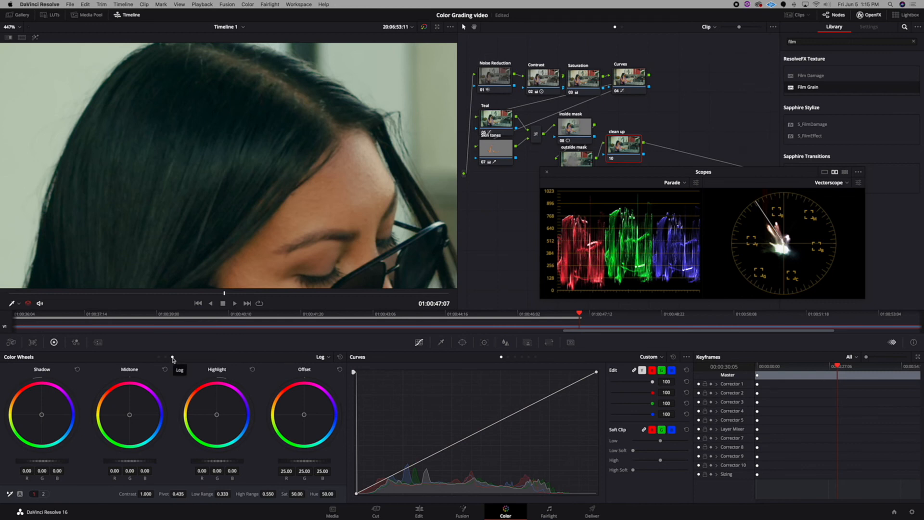
click(159, 357)
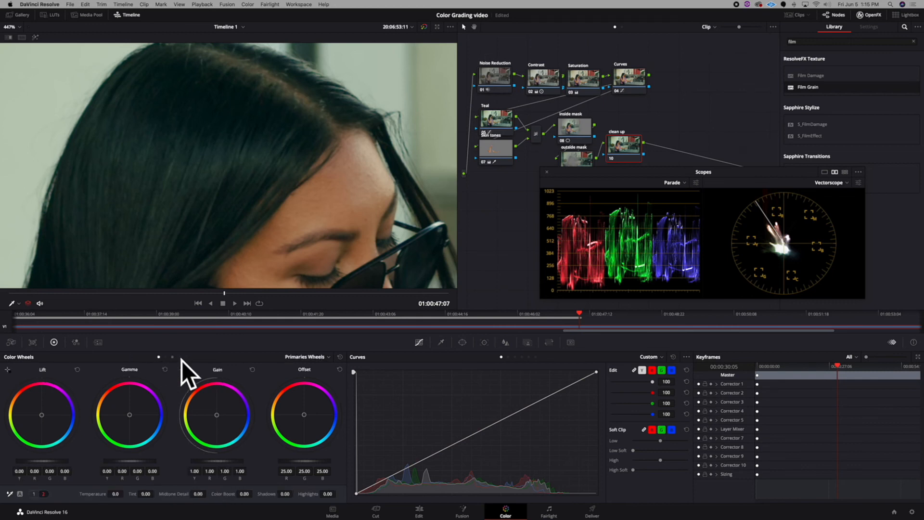
click(172, 357)
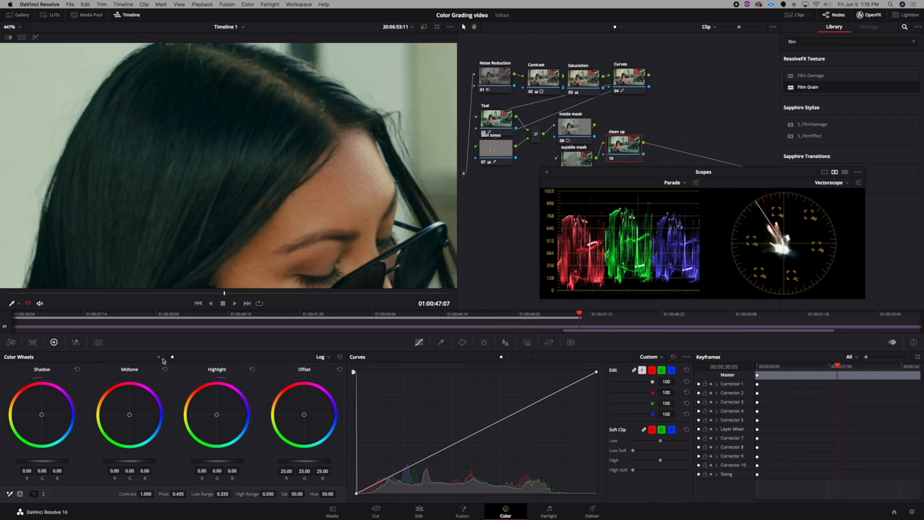
click(159, 357)
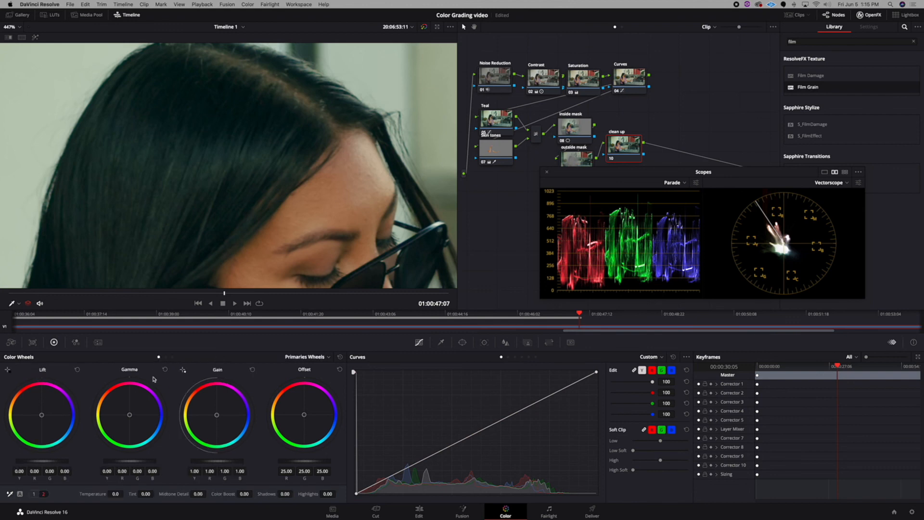
click(172, 358)
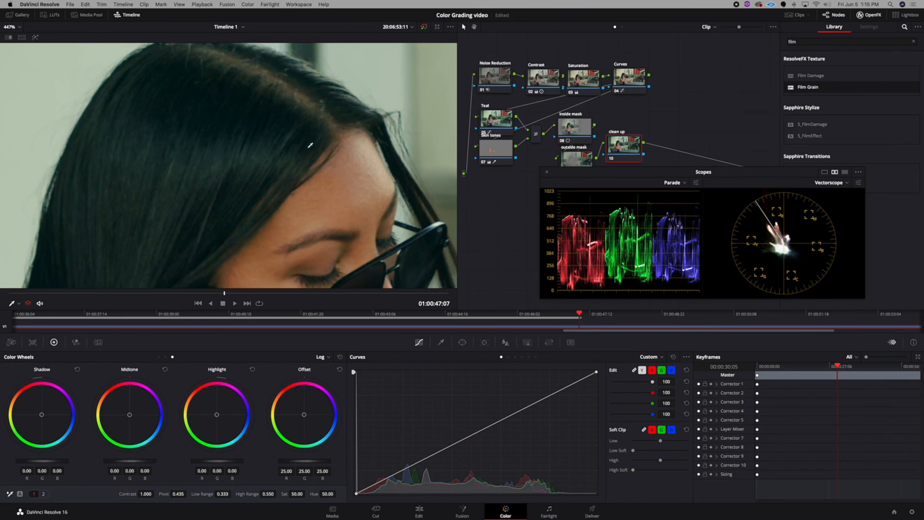
Step: Save the project, and shift the clean up node's Log Shadow wheel toward red to R 0.09, G -0.03, B -0.04
key(super+s)
drag(42, 416, 40, 413)
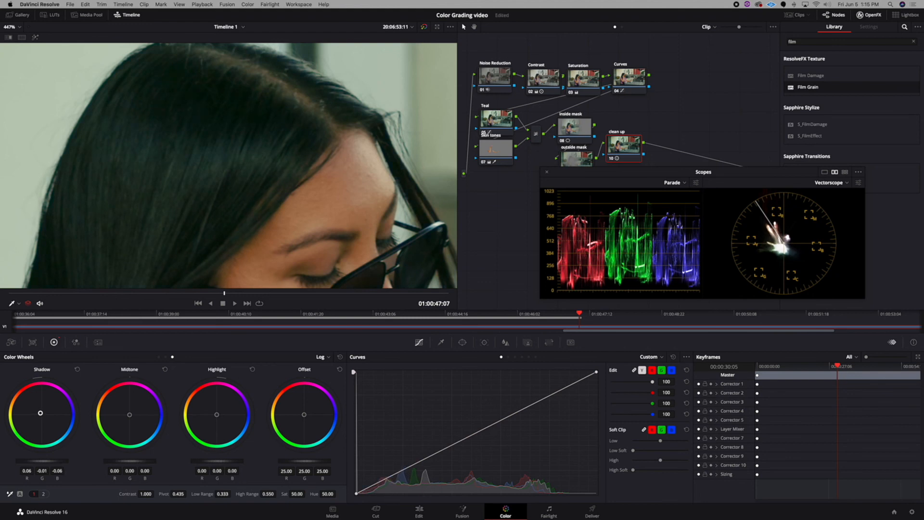
drag(41, 413, 40, 412)
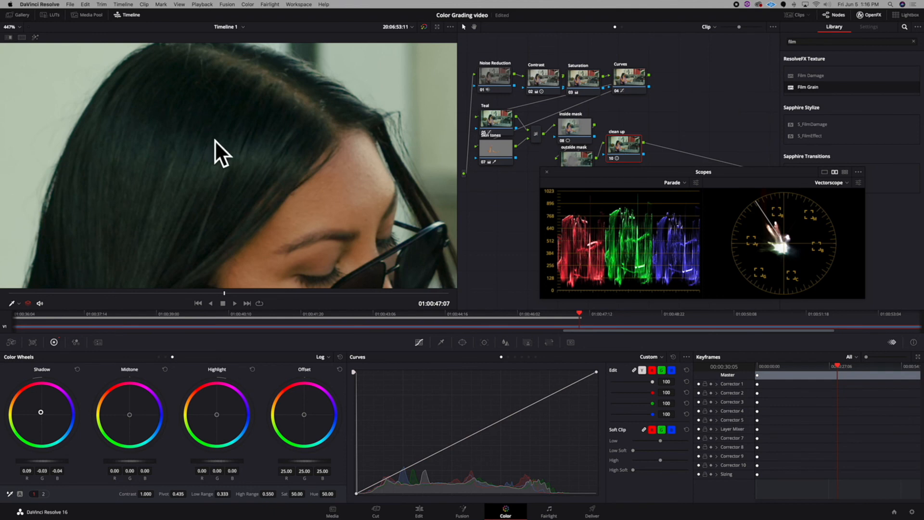
Step: Compare the woman's hair with the clean up node disabled and enabled, and nudge that node slightly upward
click(611, 160)
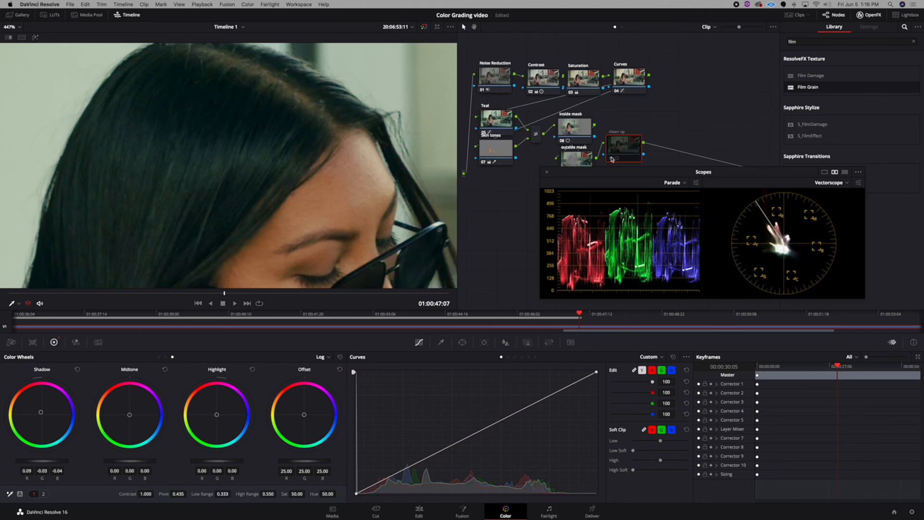
drag(625, 146, 627, 140)
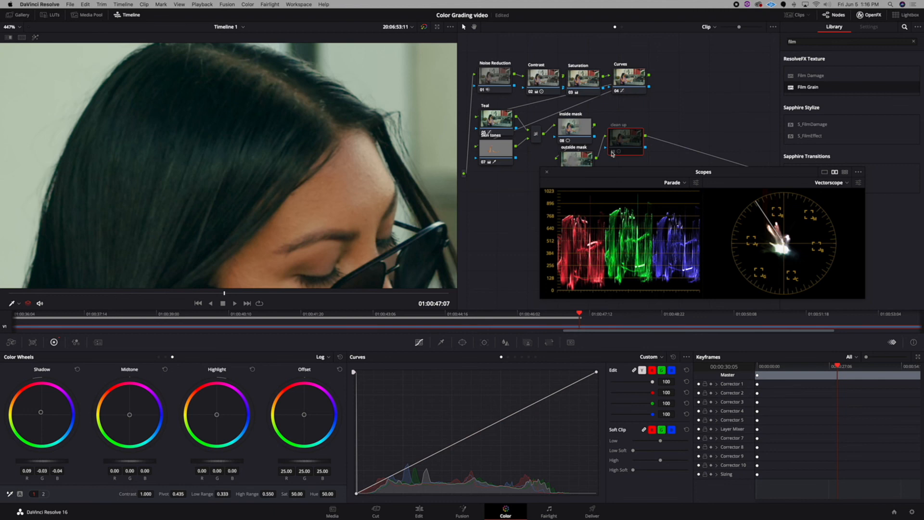
click(612, 152)
scroll(282, 178, down, 10)
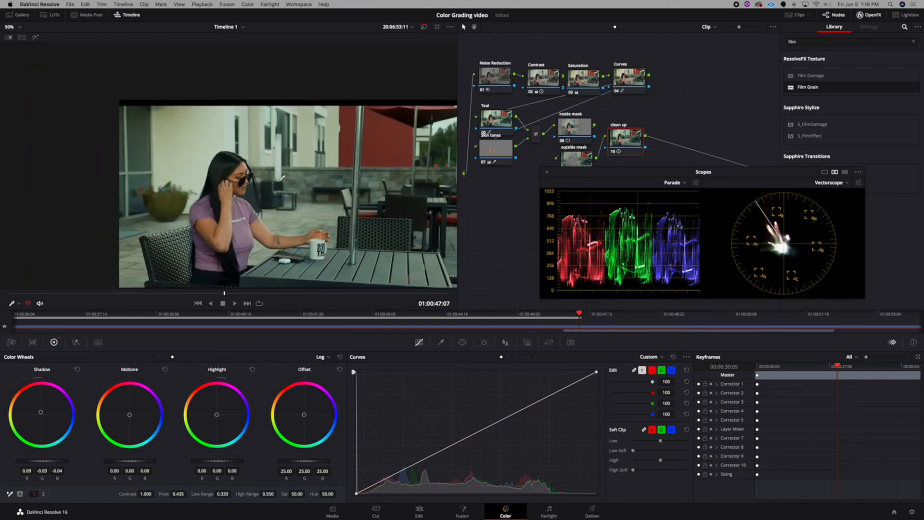
Step: Lower the clean up node's Log Low Range to 0.165 while checking the woman's hair close up
scroll(250, 178, up, 10)
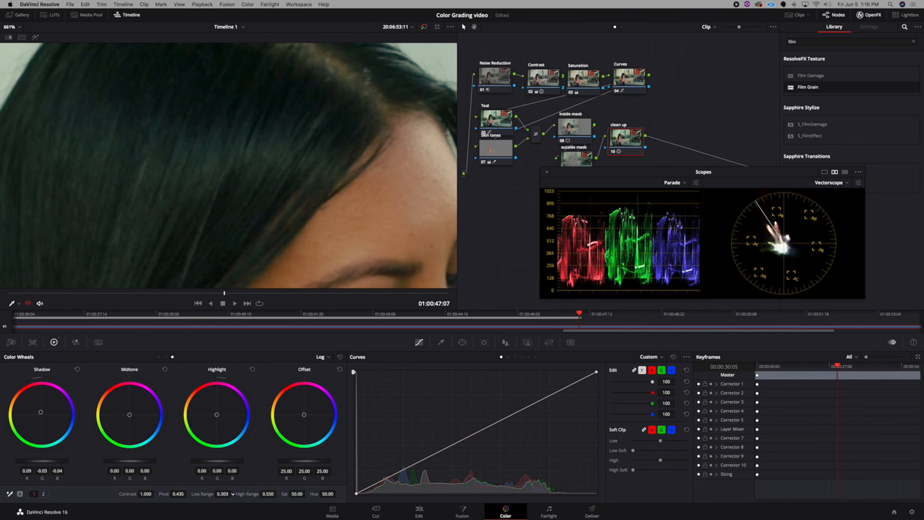
drag(233, 494, 232, 494)
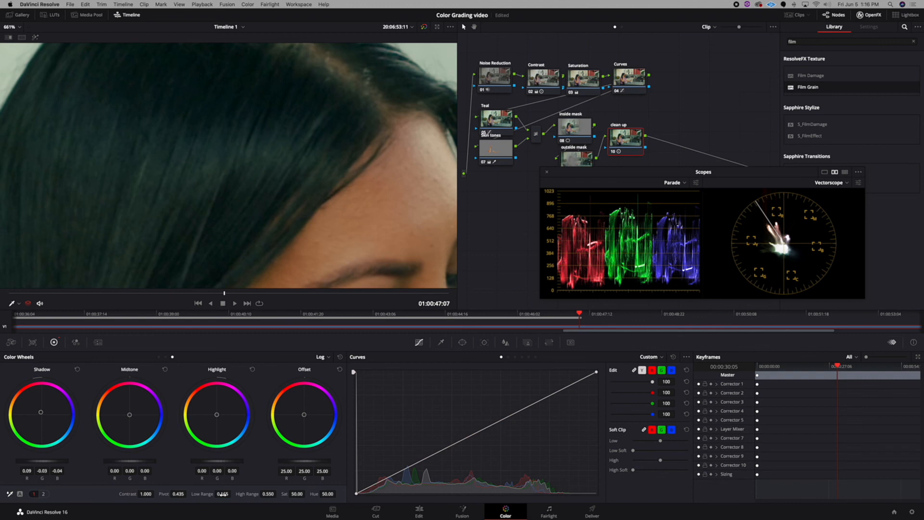
drag(223, 494, 227, 495)
Step: Compare the woman's hair and hair parting close up with the clean up node disabled and enabled
click(614, 152)
click(615, 152)
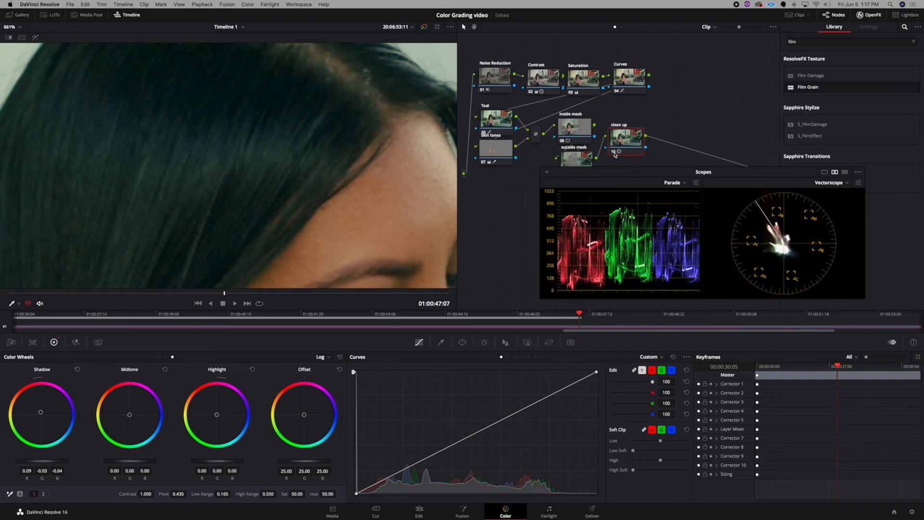
scroll(202, 103, up, 3)
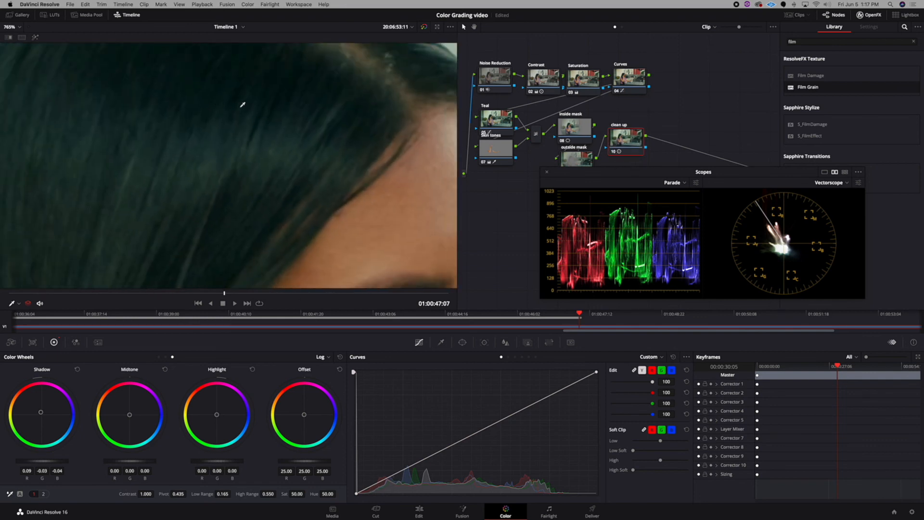
scroll(243, 105, up, 4)
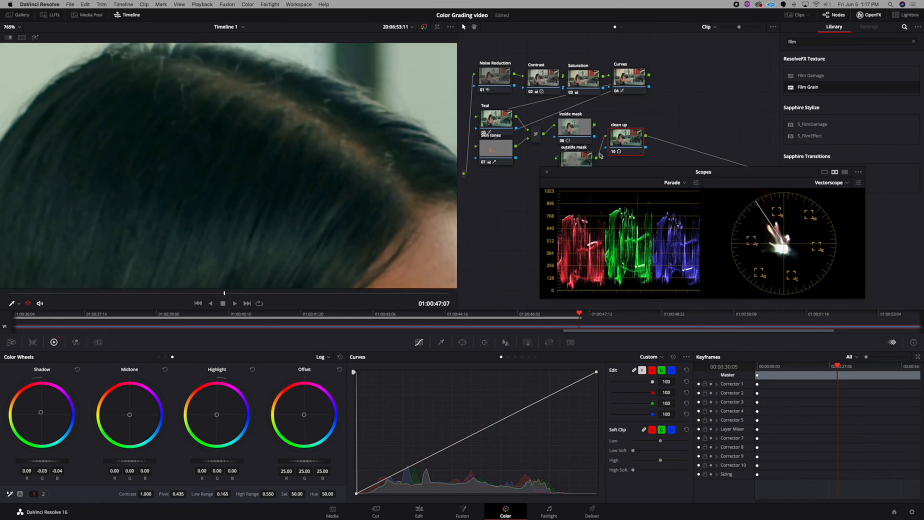
click(615, 152)
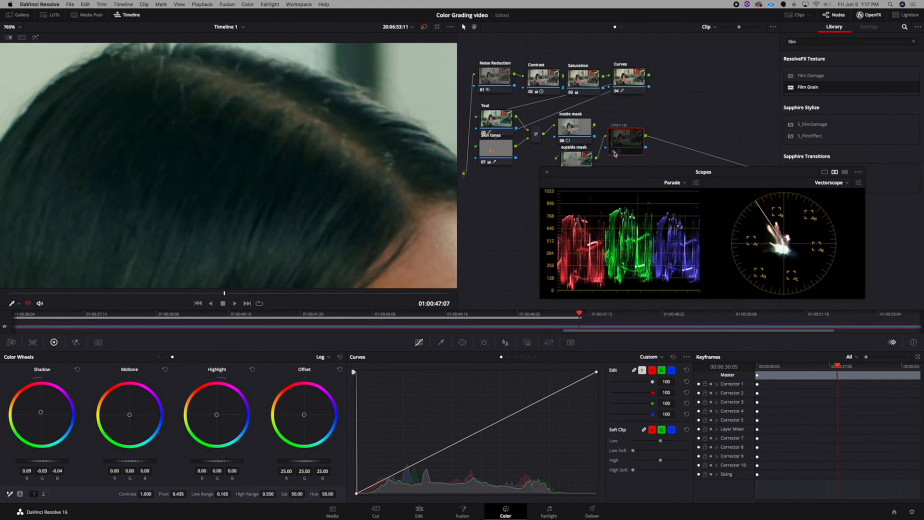
click(615, 153)
click(616, 153)
Step: Re-enable the clean up node, inspect the whole frame, and compare it with the full grade bypassed and restored
scroll(158, 155, down, 10)
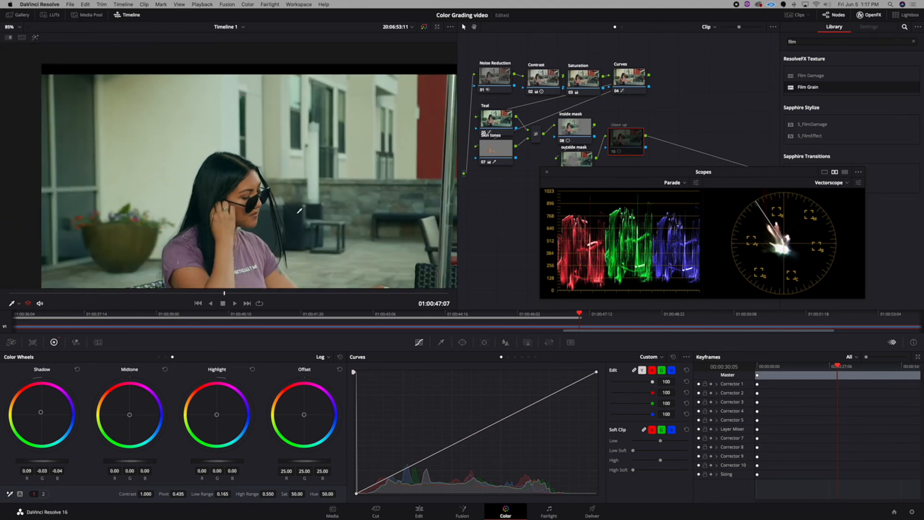
scroll(298, 210, down, 4)
scroll(332, 213, up, 2)
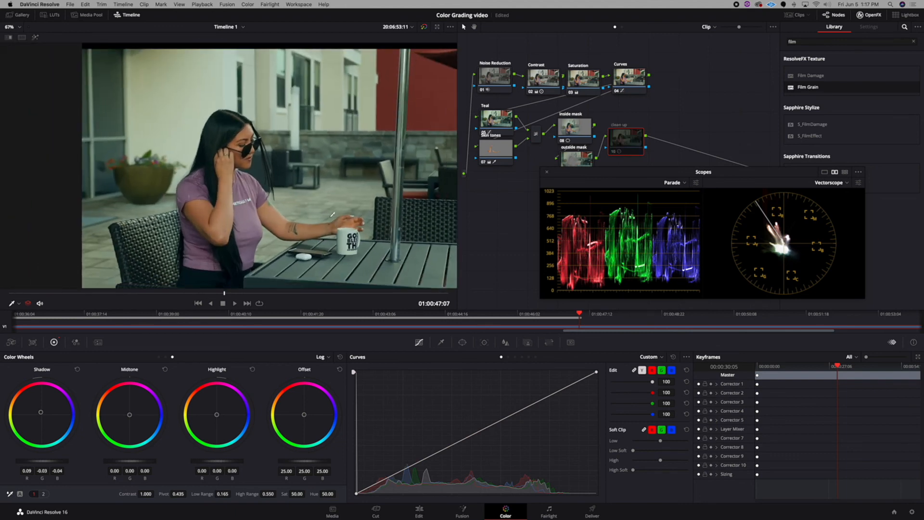
scroll(337, 214, right, 4)
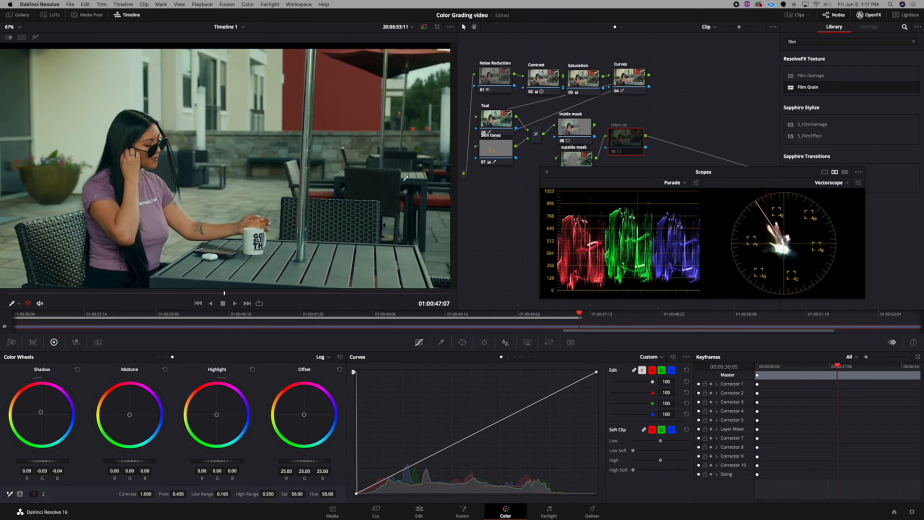
click(615, 153)
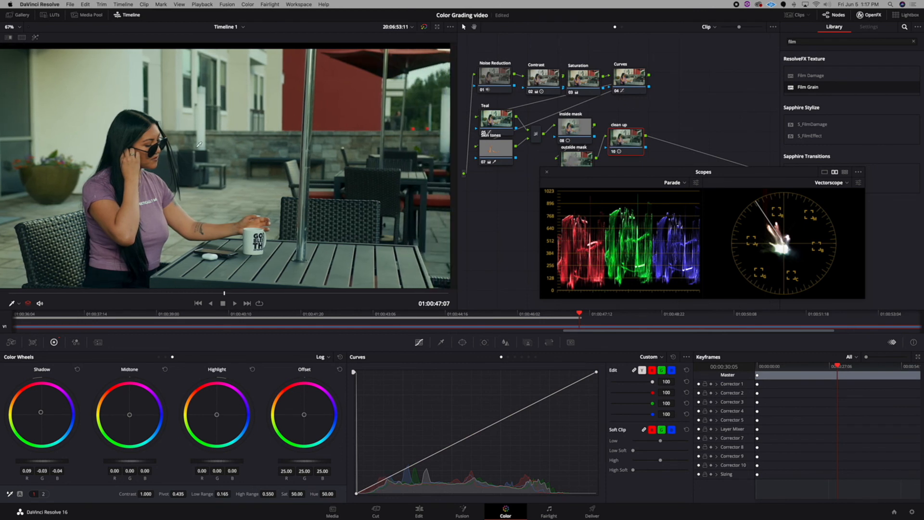
scroll(199, 144, down, 2)
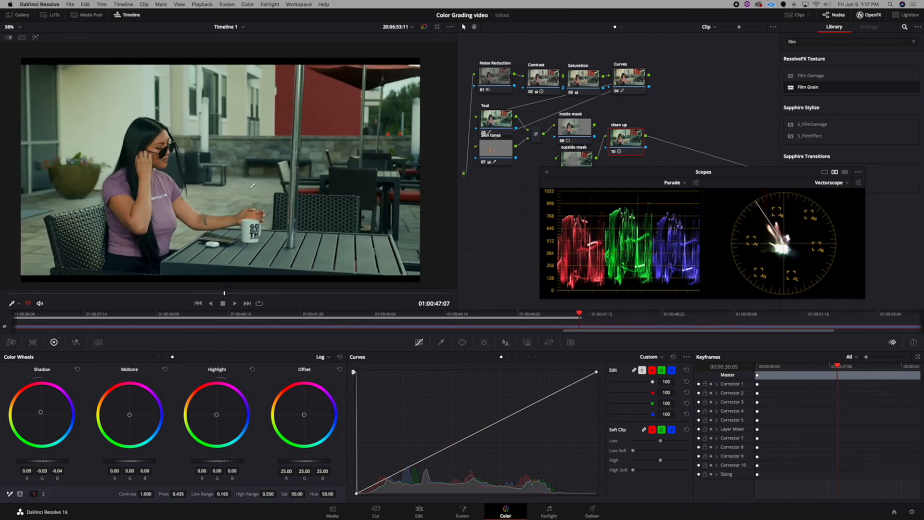
scroll(319, 209, down, 1)
scroll(300, 205, up, 5)
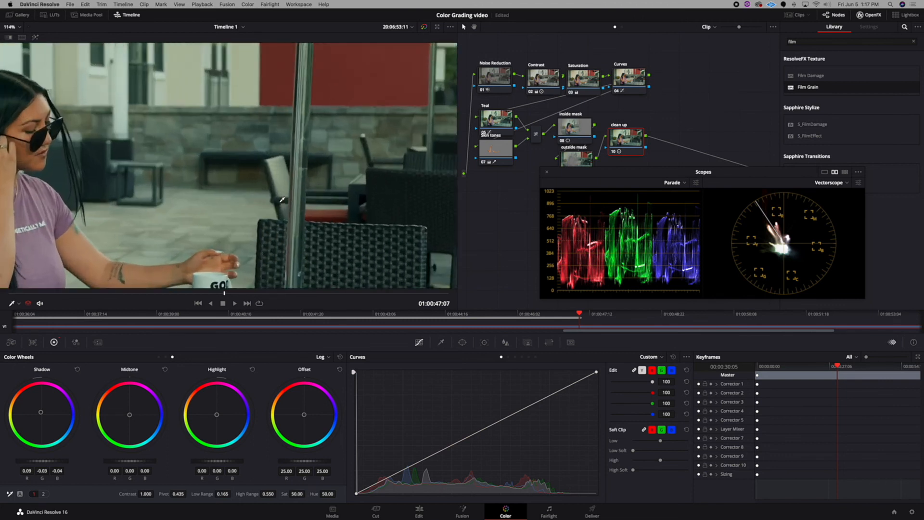
scroll(283, 200, down, 5)
scroll(275, 199, left, 1)
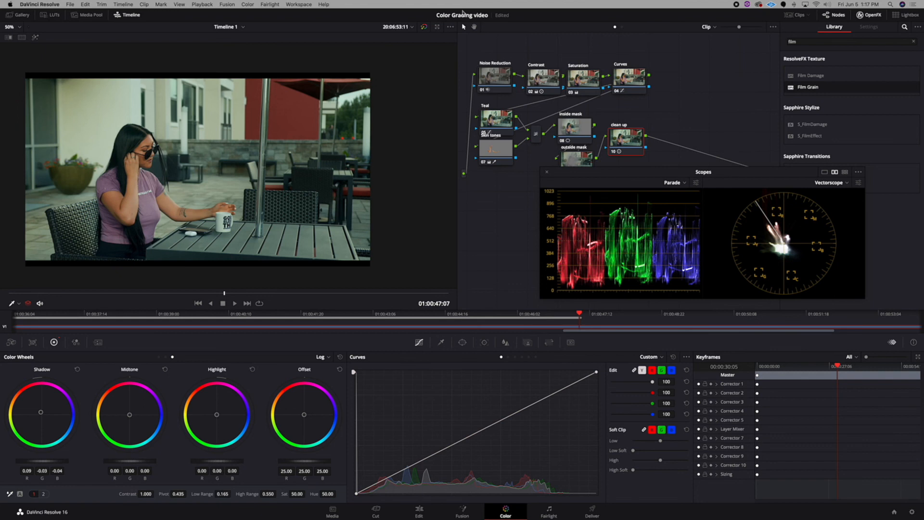
click(424, 27)
click(425, 27)
Step: Move the clean up node up slightly, add a serial node after it and label the new node "detail"
drag(635, 146, 634, 135)
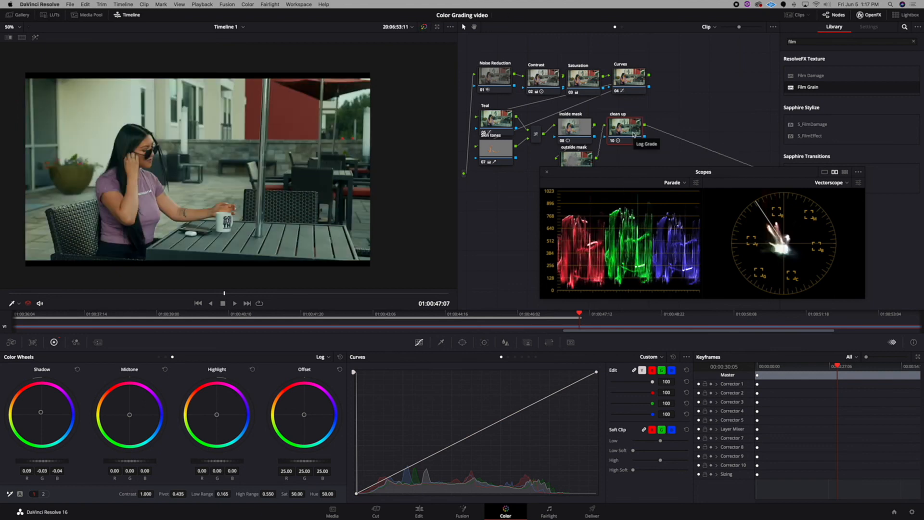
key(alt+s)
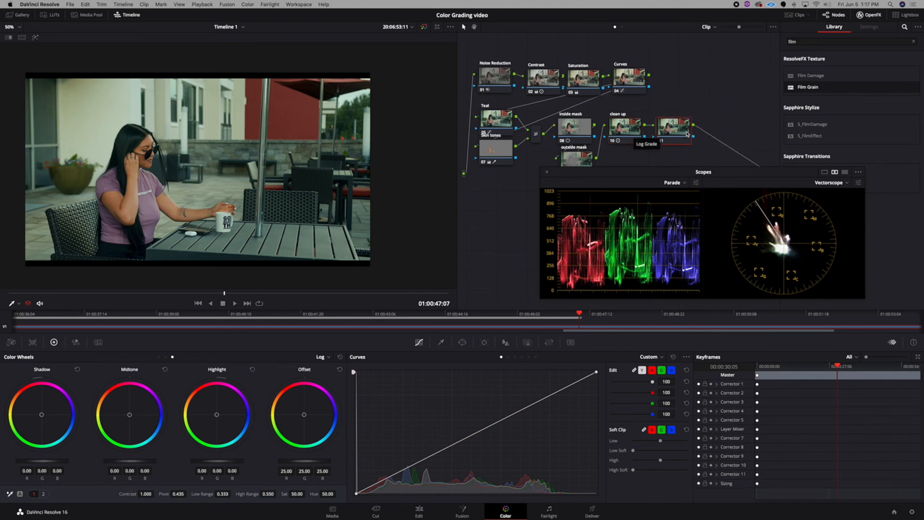
right_click(687, 134)
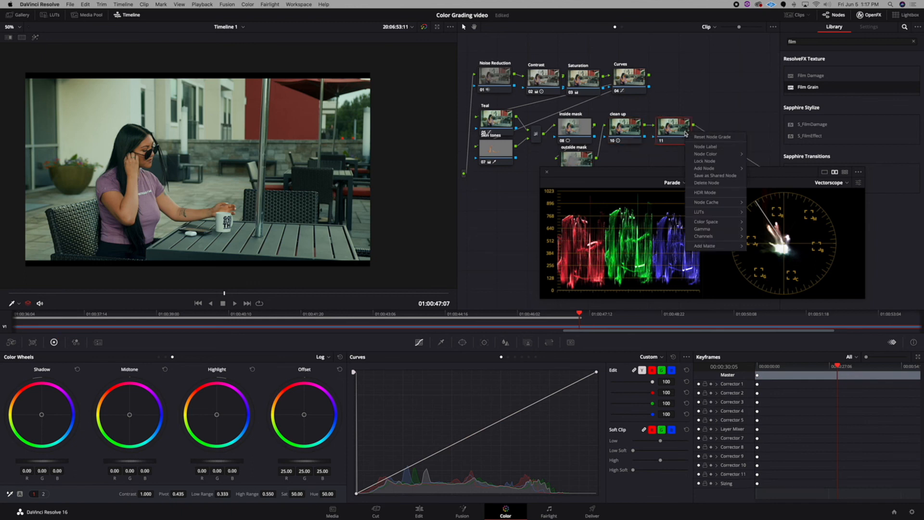
click(698, 147)
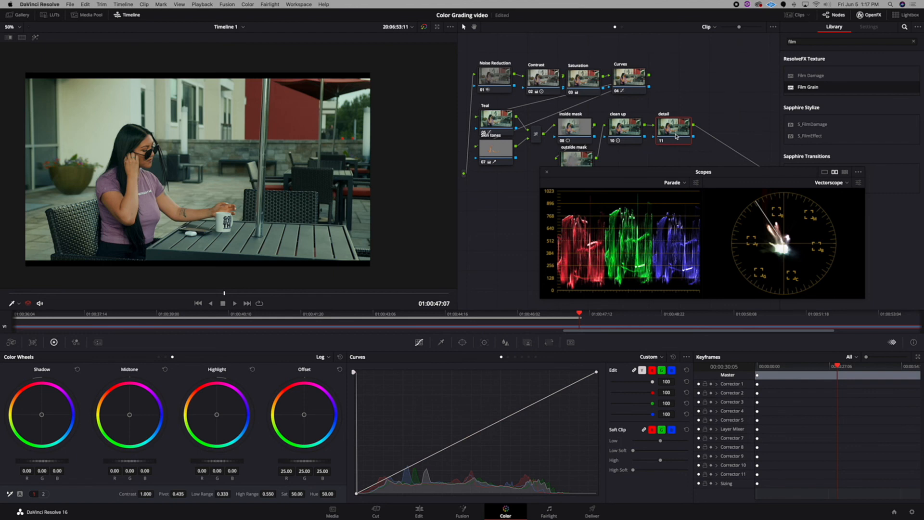
Step: Sharpen the detail node by lowering its linked Blur Radius to 0.48 for red, green and blue
scroll(138, 150, up, 3)
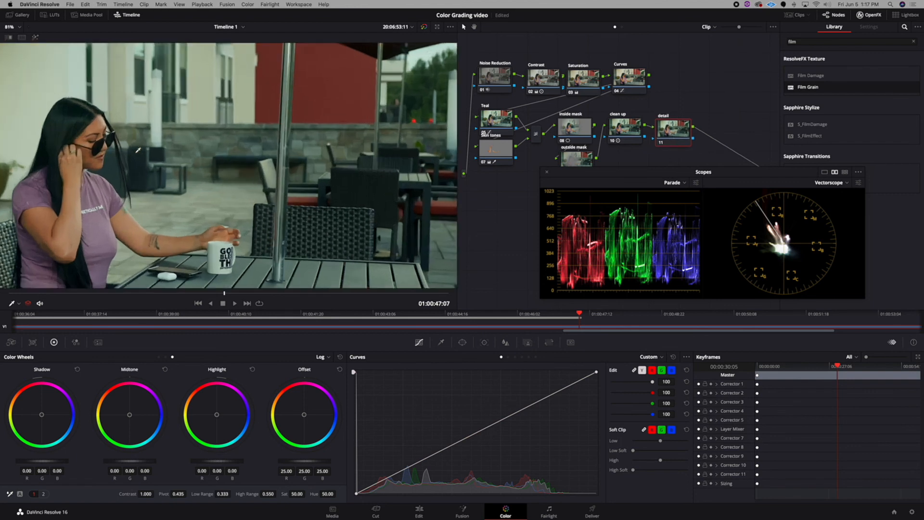
scroll(138, 150, up, 5)
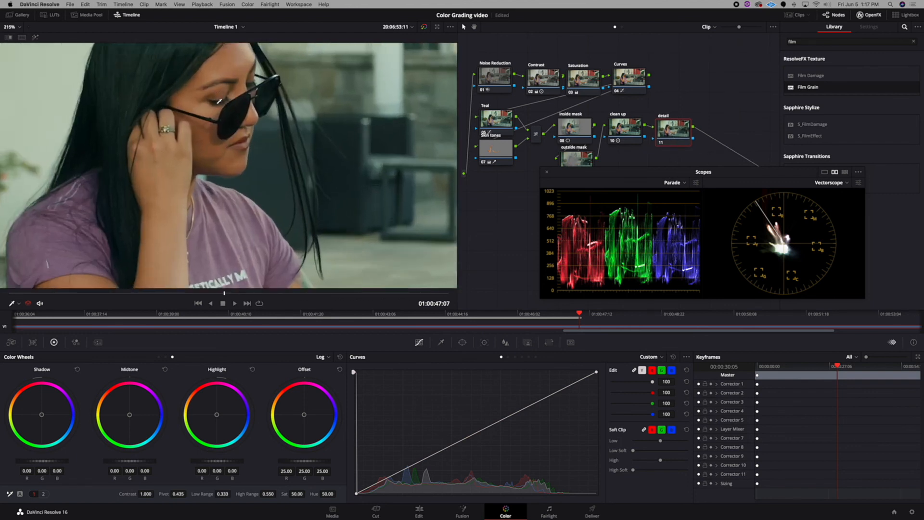
scroll(219, 101, up, 3)
scroll(236, 105, up, 3)
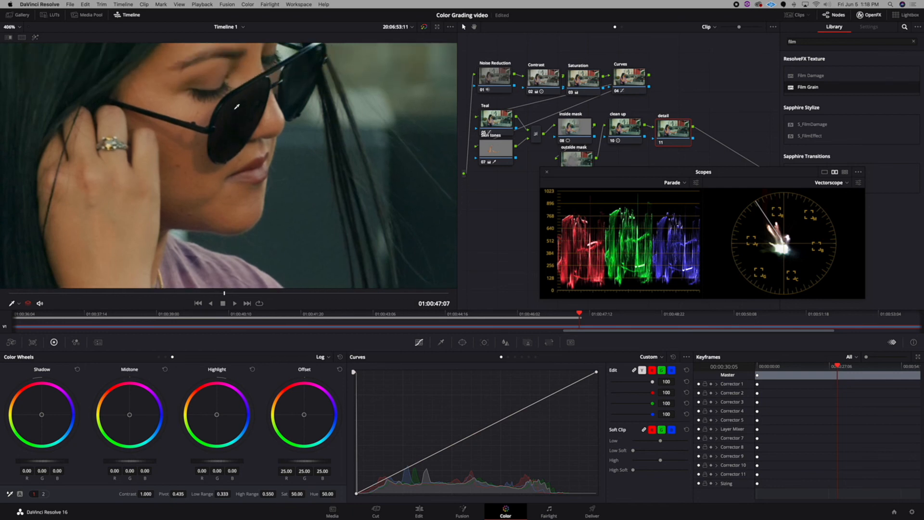
click(506, 342)
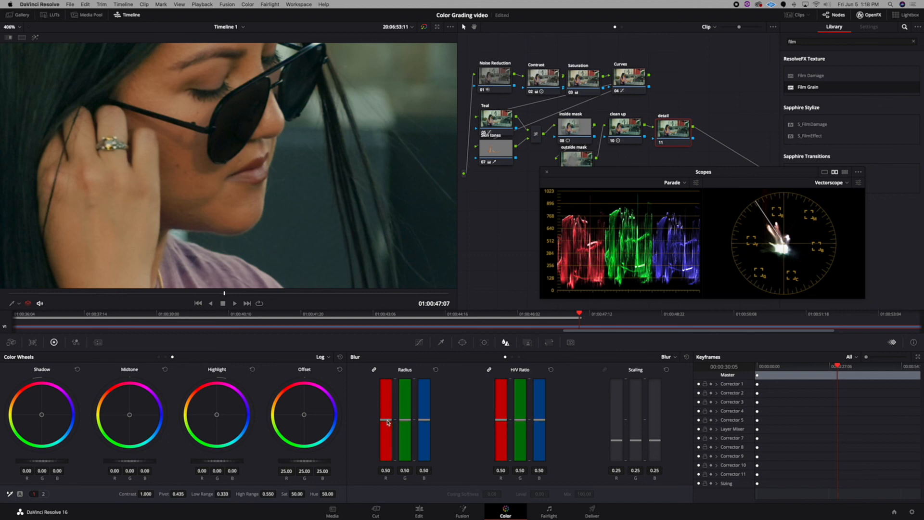
drag(388, 422, 388, 423)
Step: Compare the woman's face and sunglasses close up with the detail node disabled and enabled
scroll(204, 133, up, 5)
scroll(205, 133, down, 3)
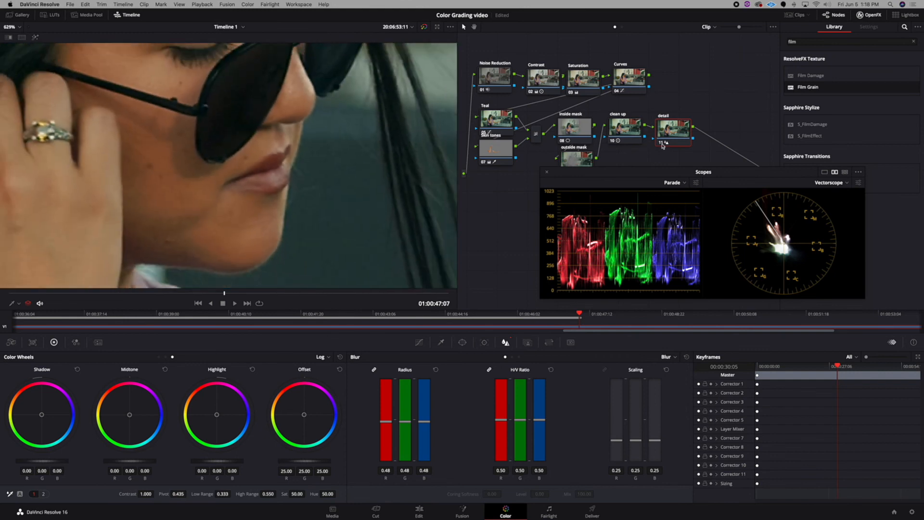
click(662, 144)
click(662, 144)
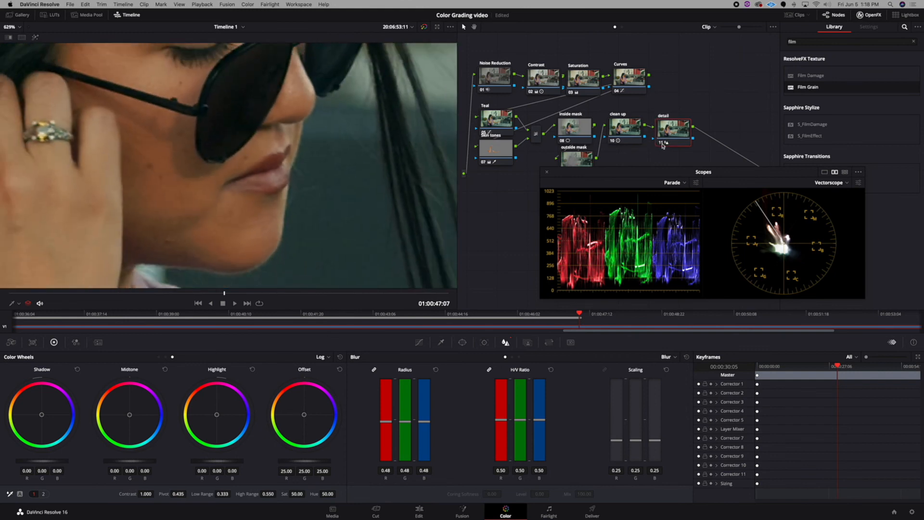
scroll(306, 127, up, 3)
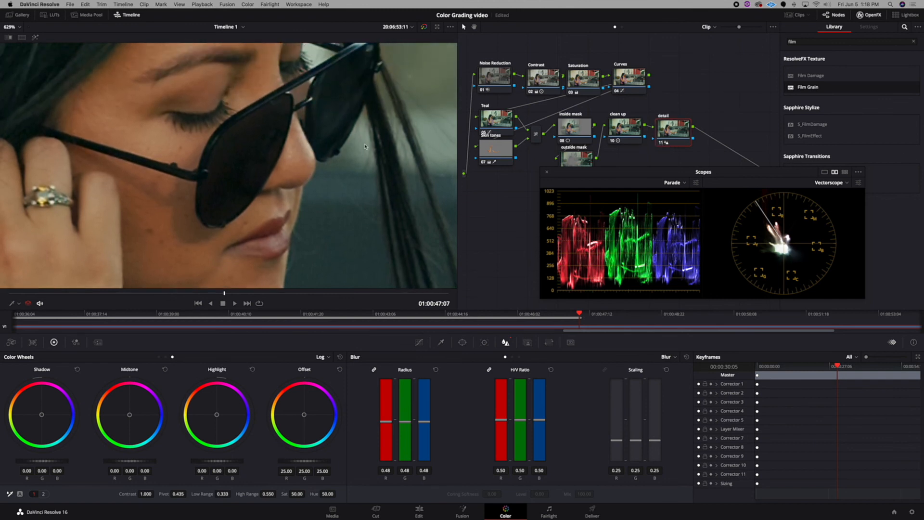
Step: Nudge the detail node slightly downward and move the Scopes window down to uncover the node graph
scroll(321, 138, down, 10)
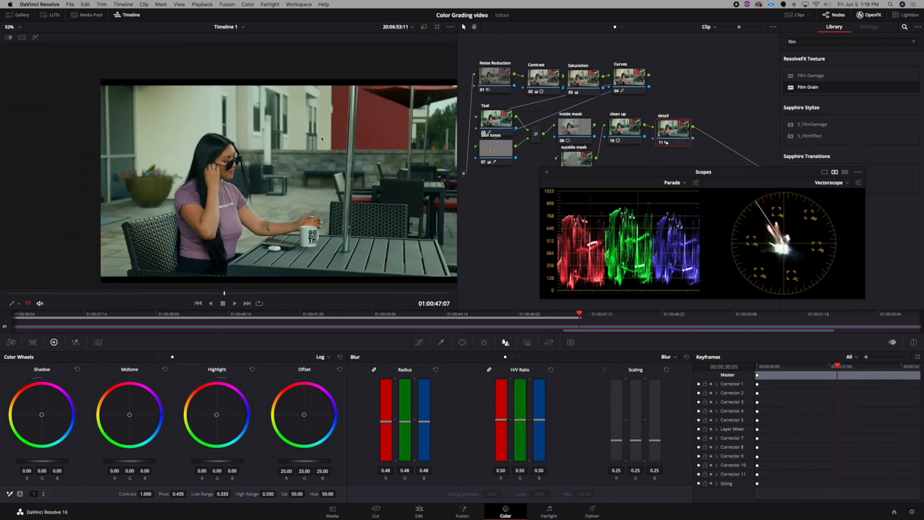
scroll(367, 169, down, 2)
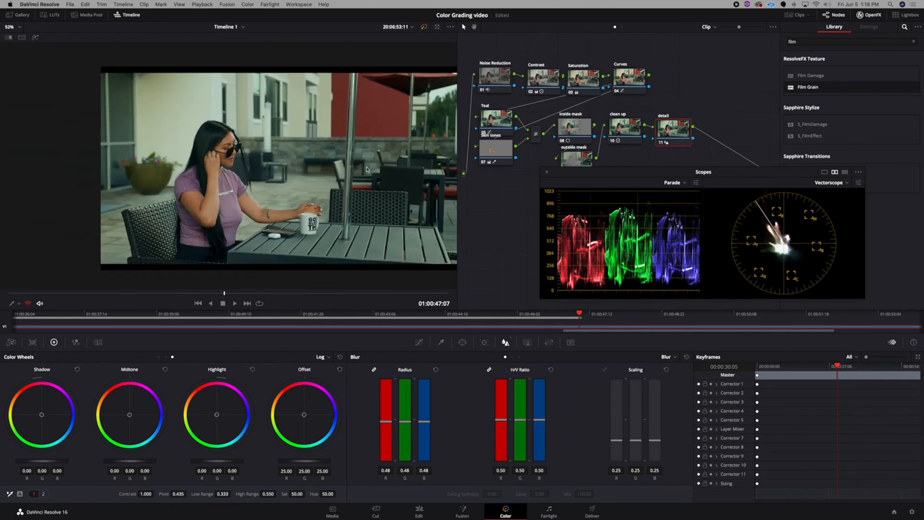
scroll(367, 170, right, 4)
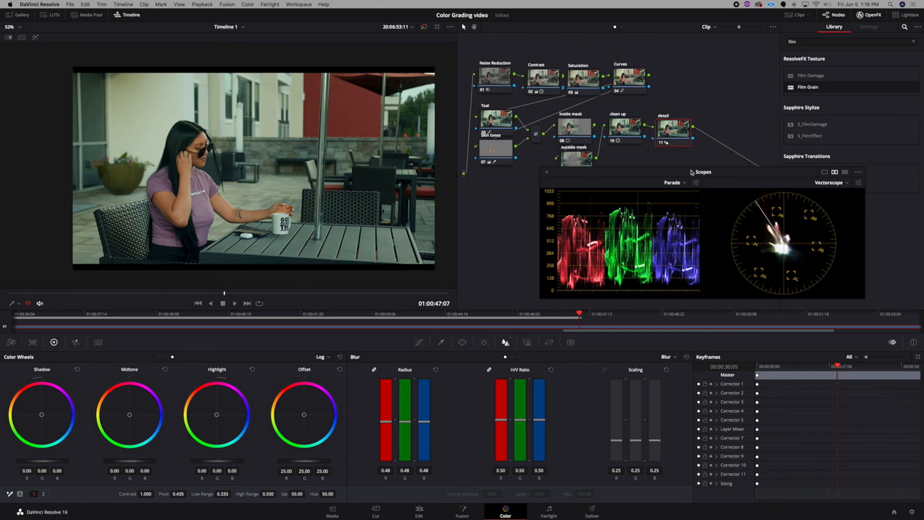
drag(674, 134, 673, 139)
drag(679, 171, 677, 189)
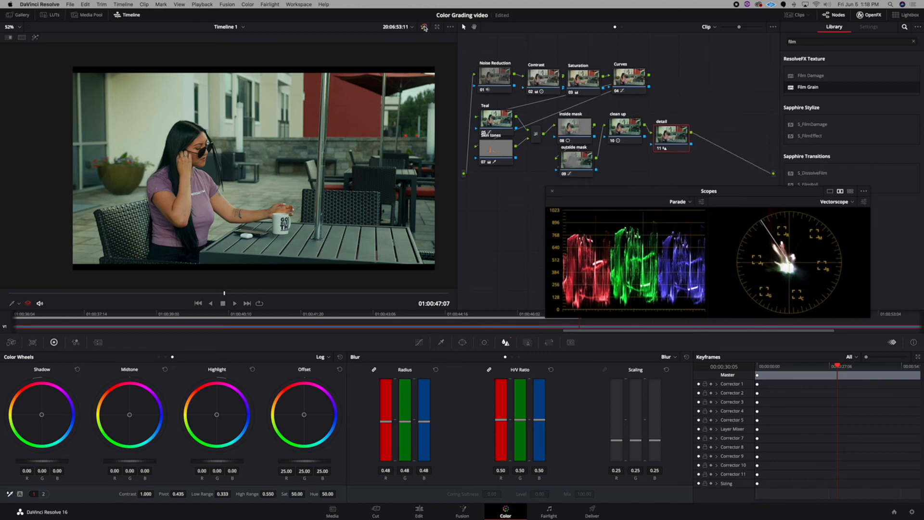
Step: Compare the ungraded and graded shot by bypassing and restoring all grades twice
click(424, 27)
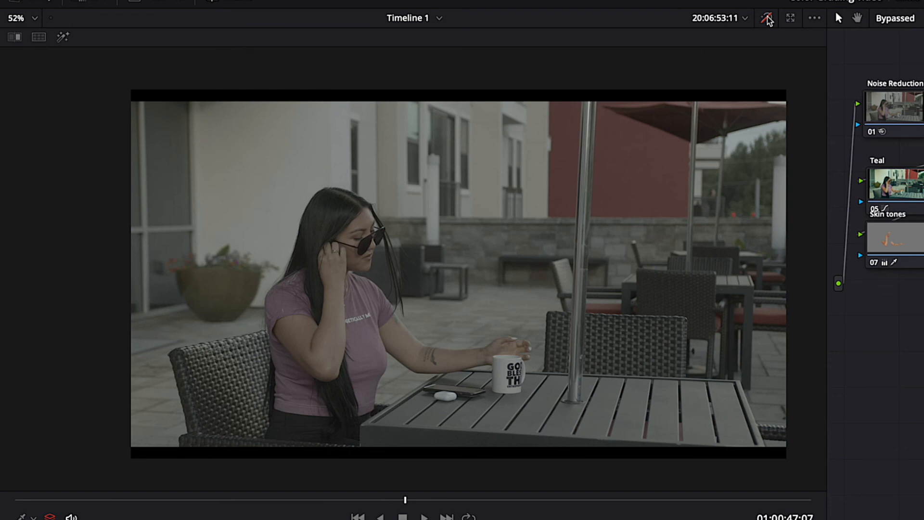
click(767, 19)
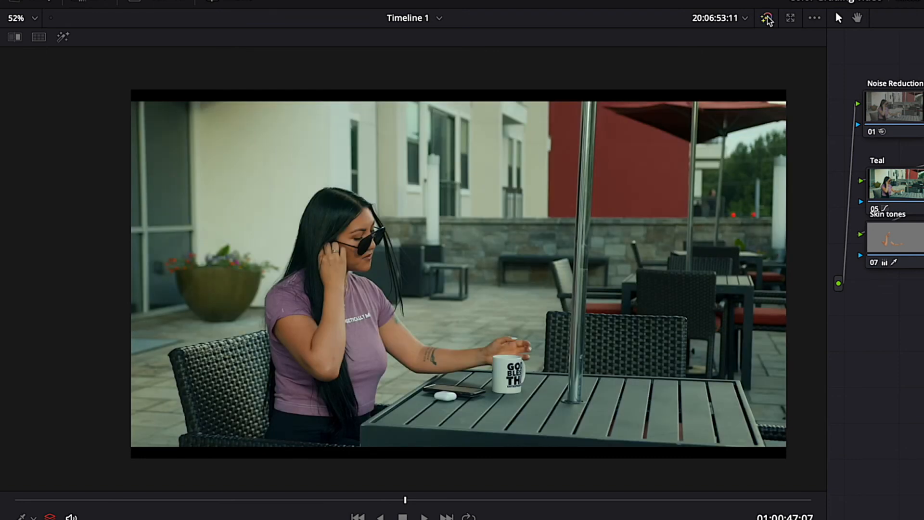
click(768, 19)
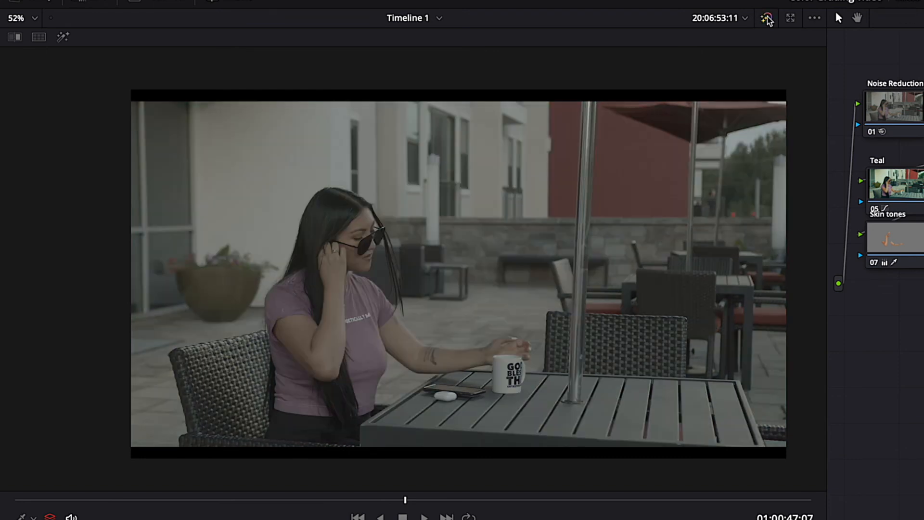
click(768, 18)
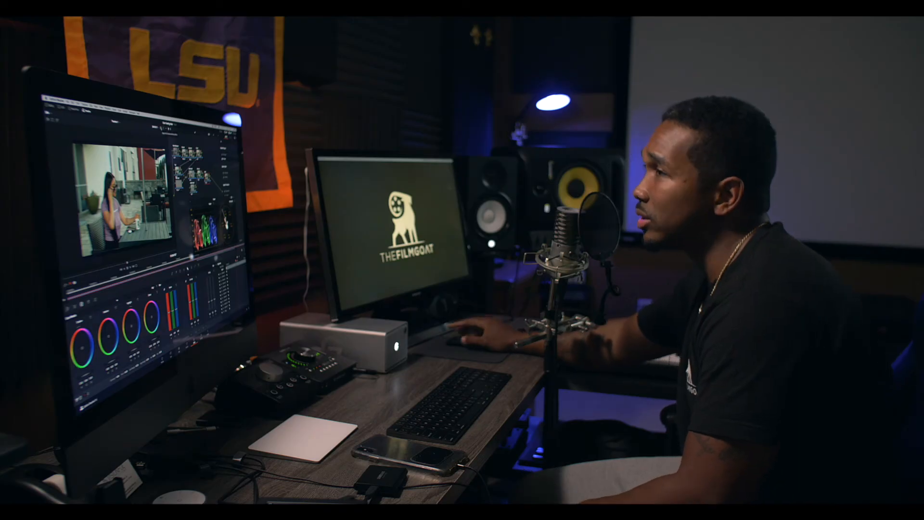